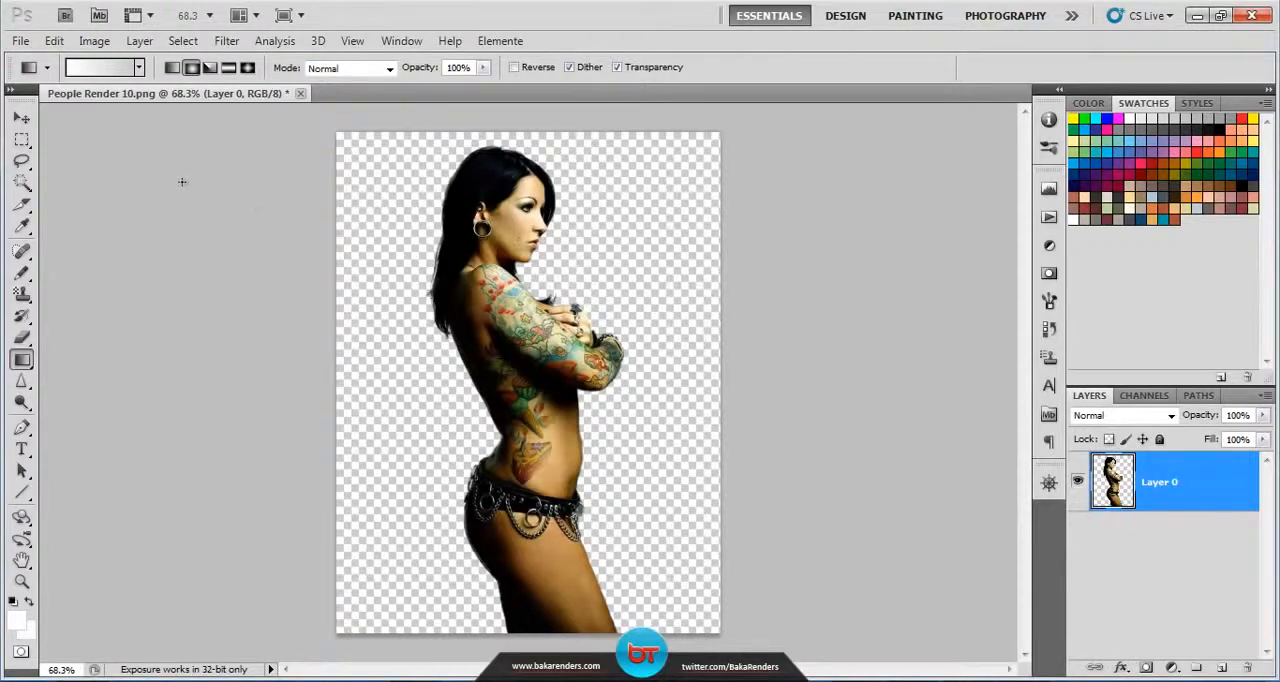
Step: Create a new document 500 pixels wide and 600 pixels high with a transparent background
left_click(20, 41)
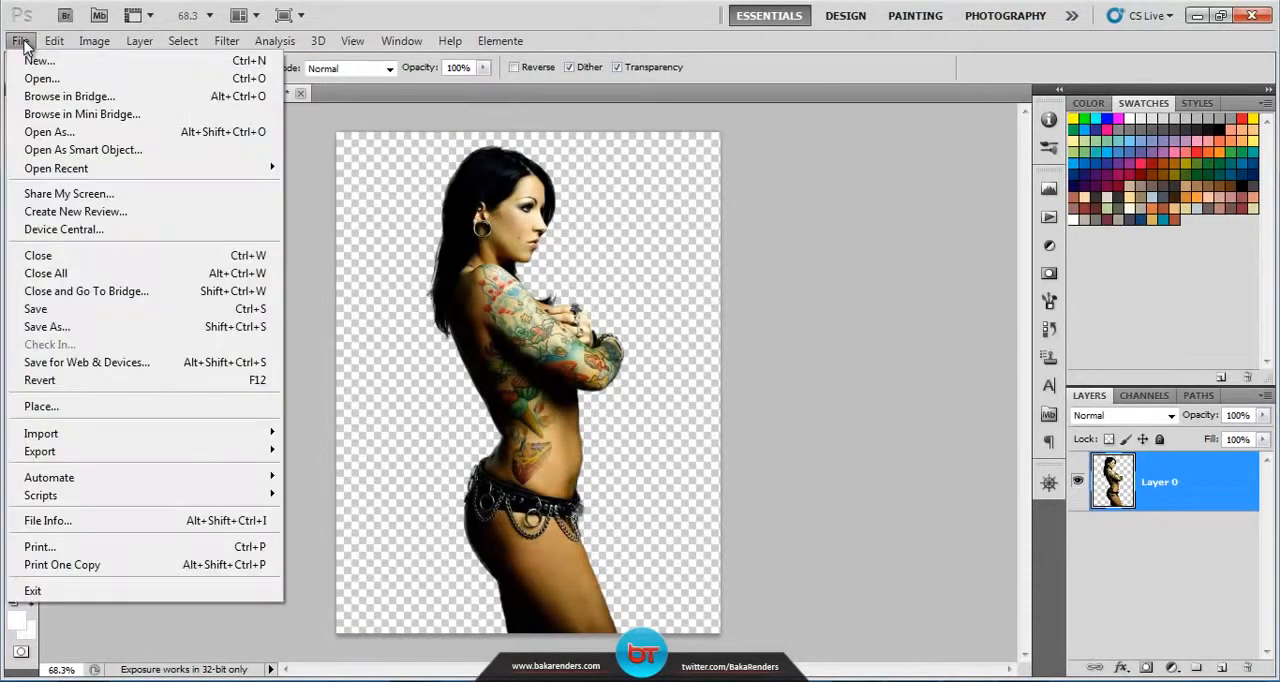
left_click(34, 62)
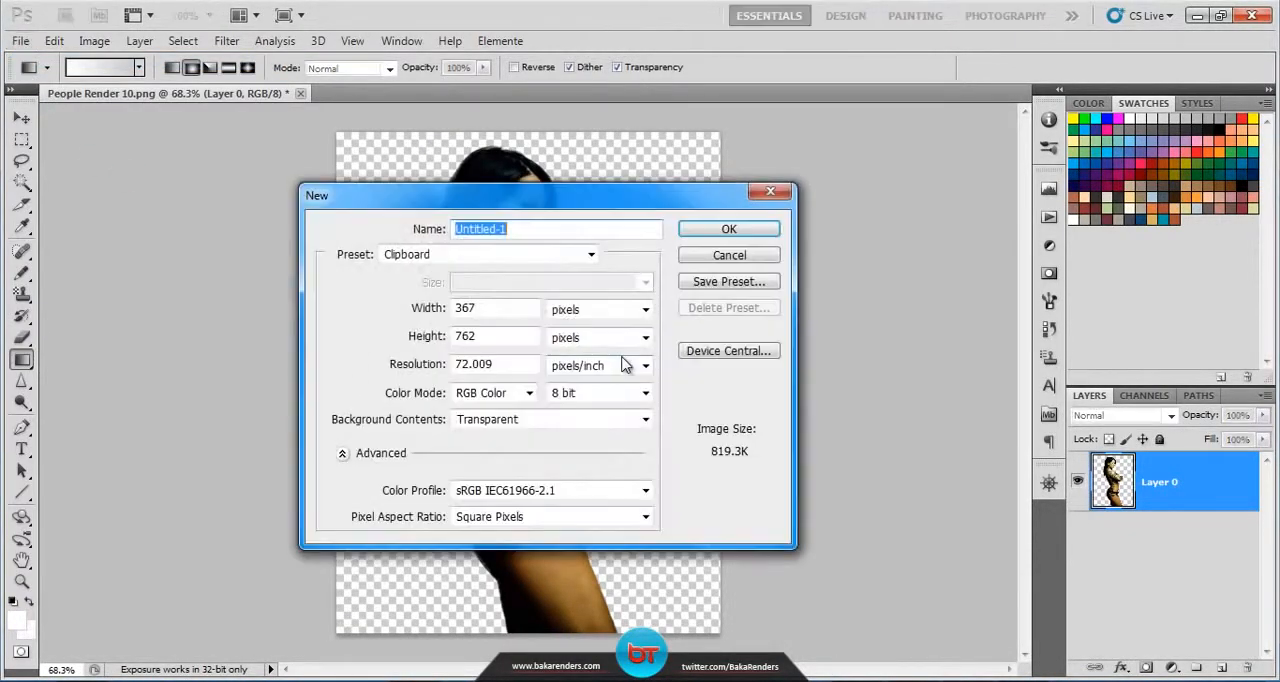
type("5")
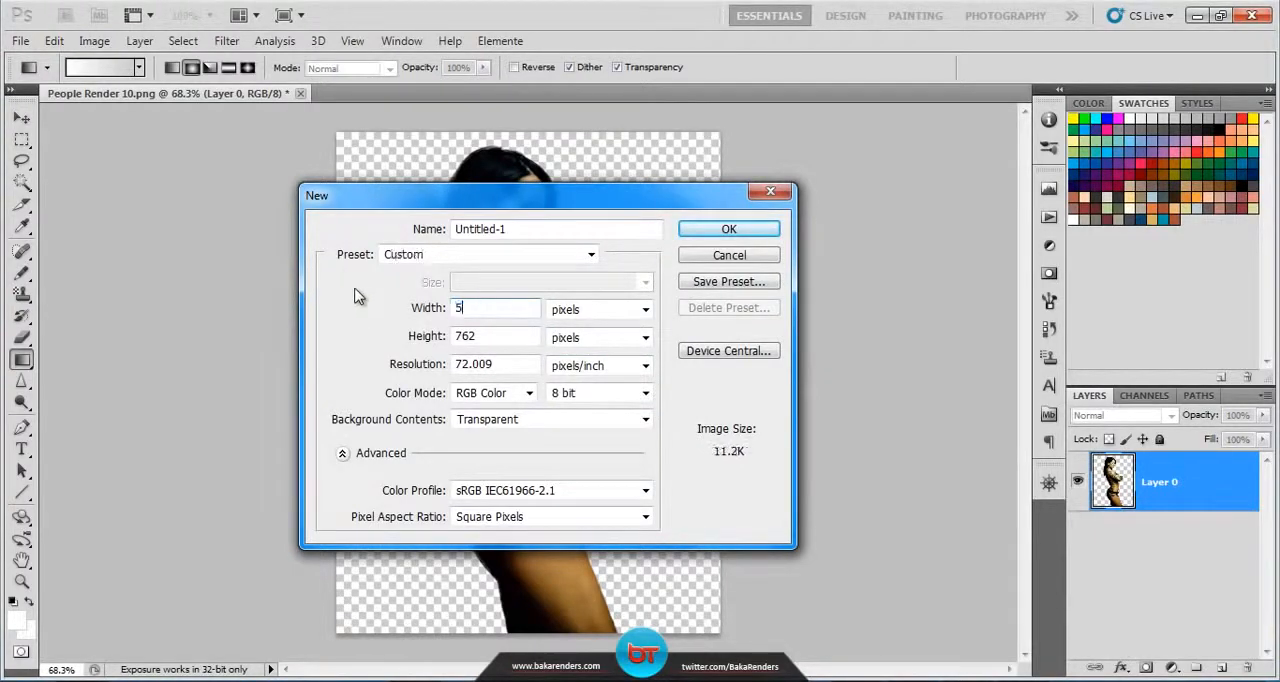
type("00")
left_click_drag(489, 340, 340, 340)
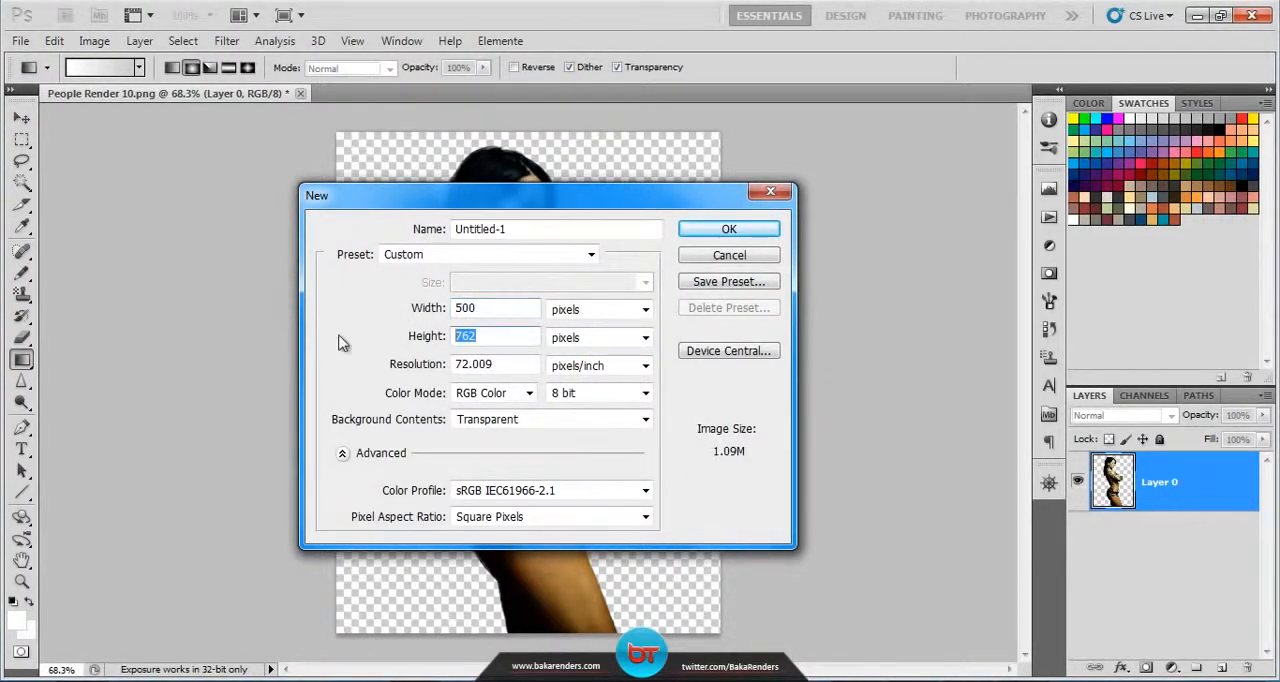
type("600")
left_click(766, 229)
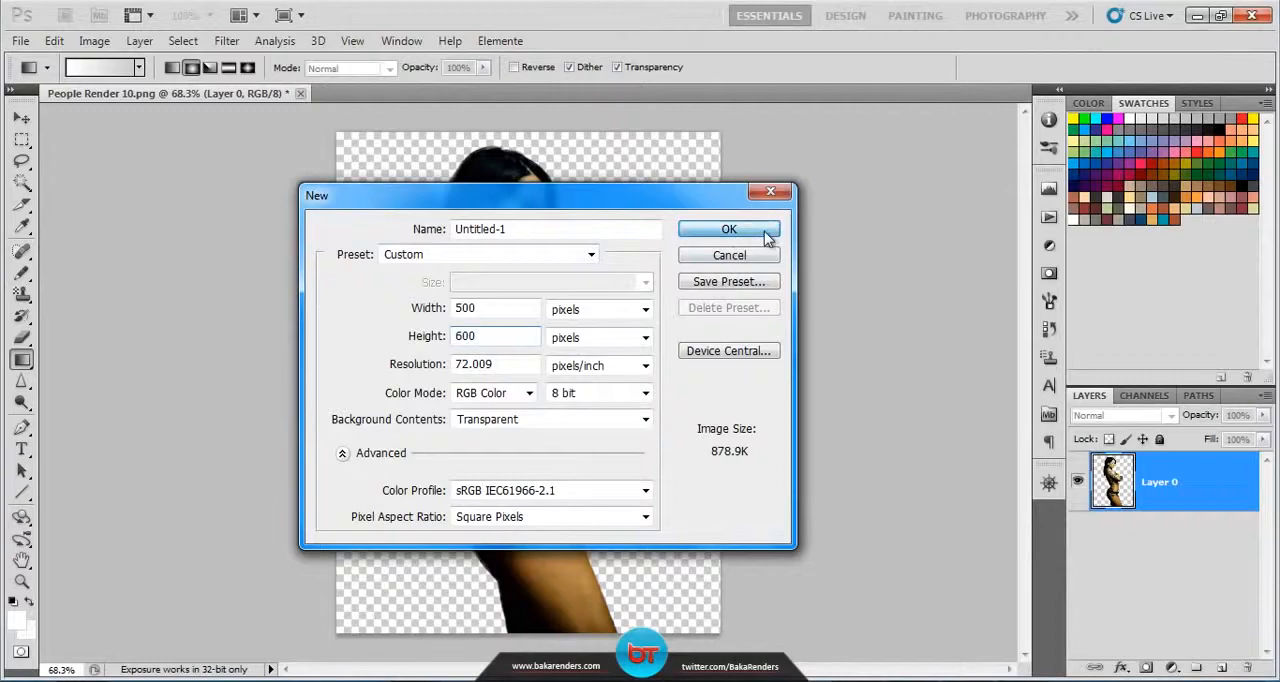
Step: Set up the Gradient tool with a gradient running from white to grey, giving its end stop the colour a7a7a7
left_click(22, 584)
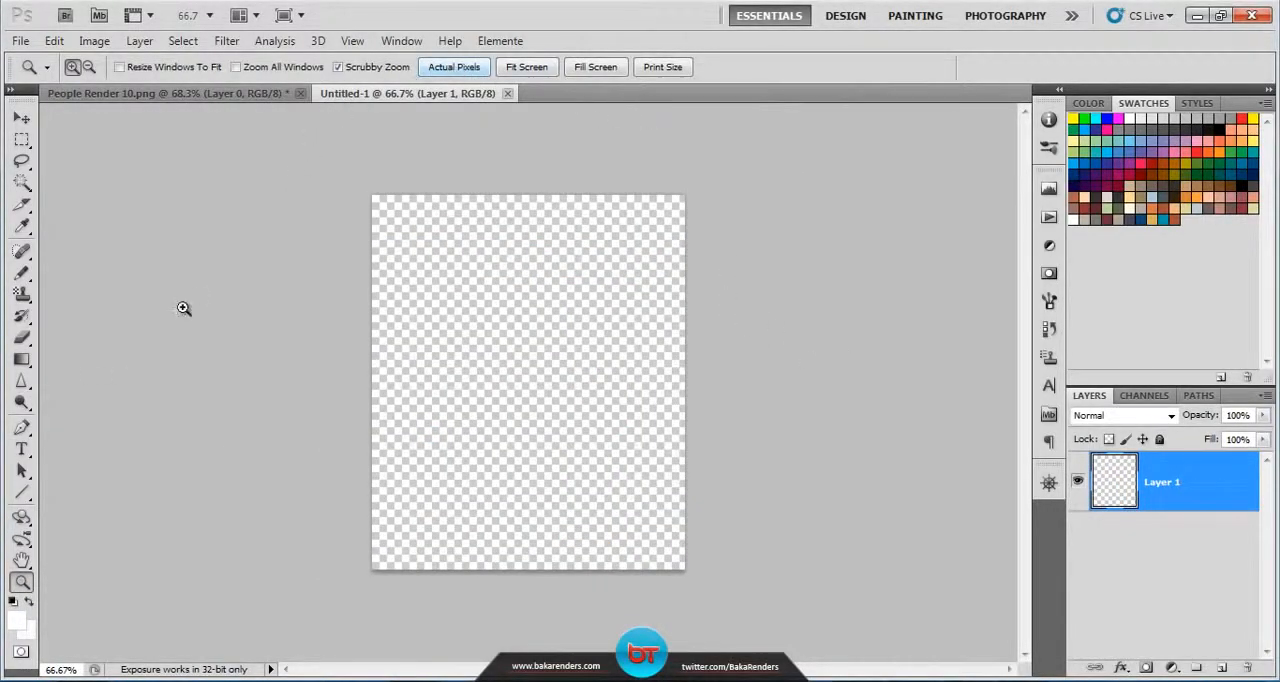
left_click(470, 68)
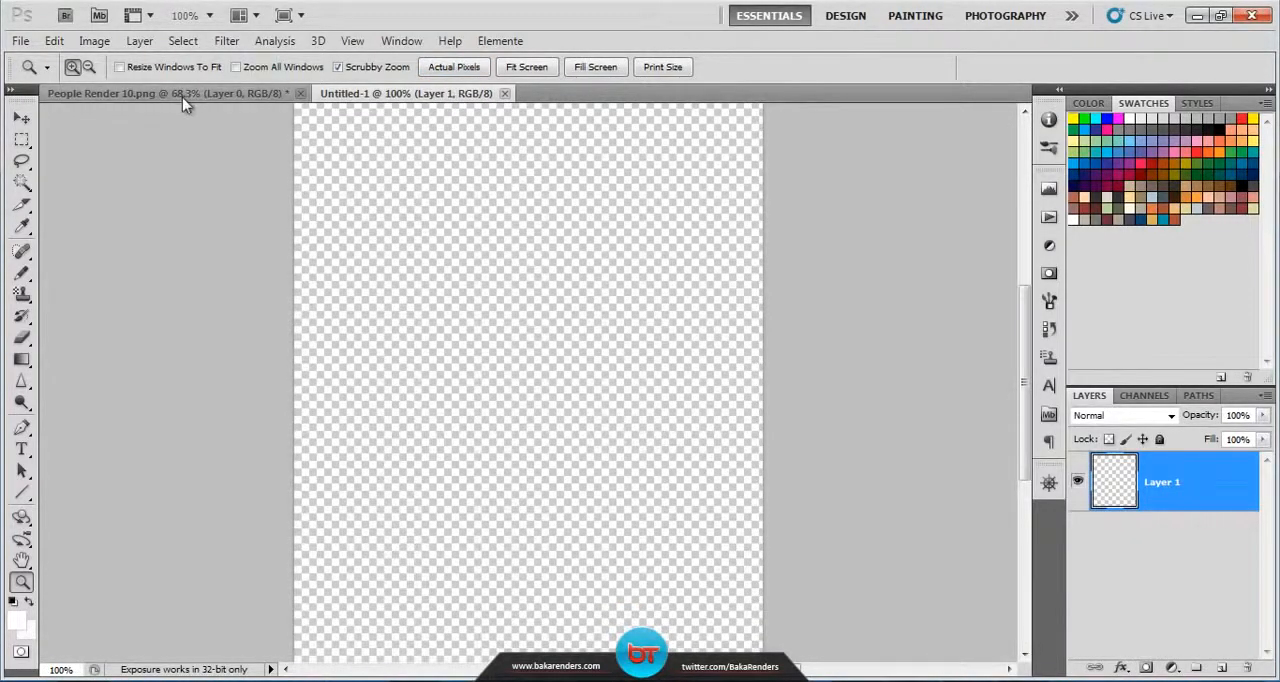
left_click(22, 362)
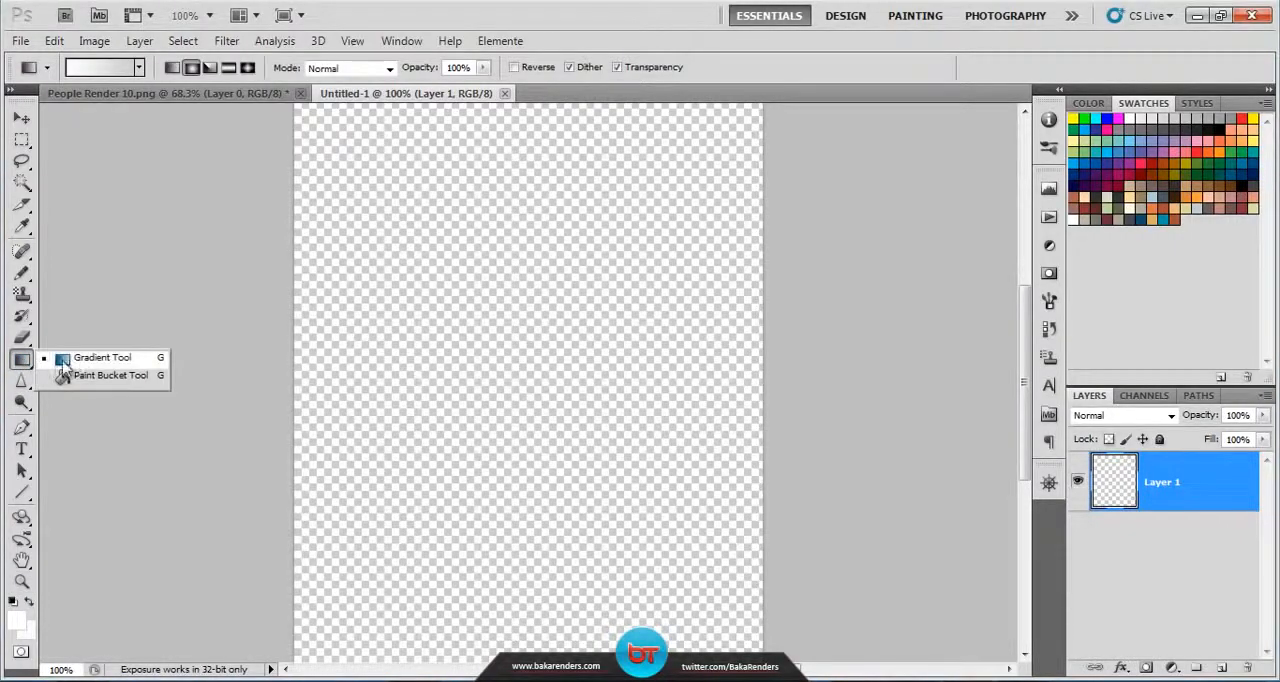
left_click(128, 360)
left_click(105, 68)
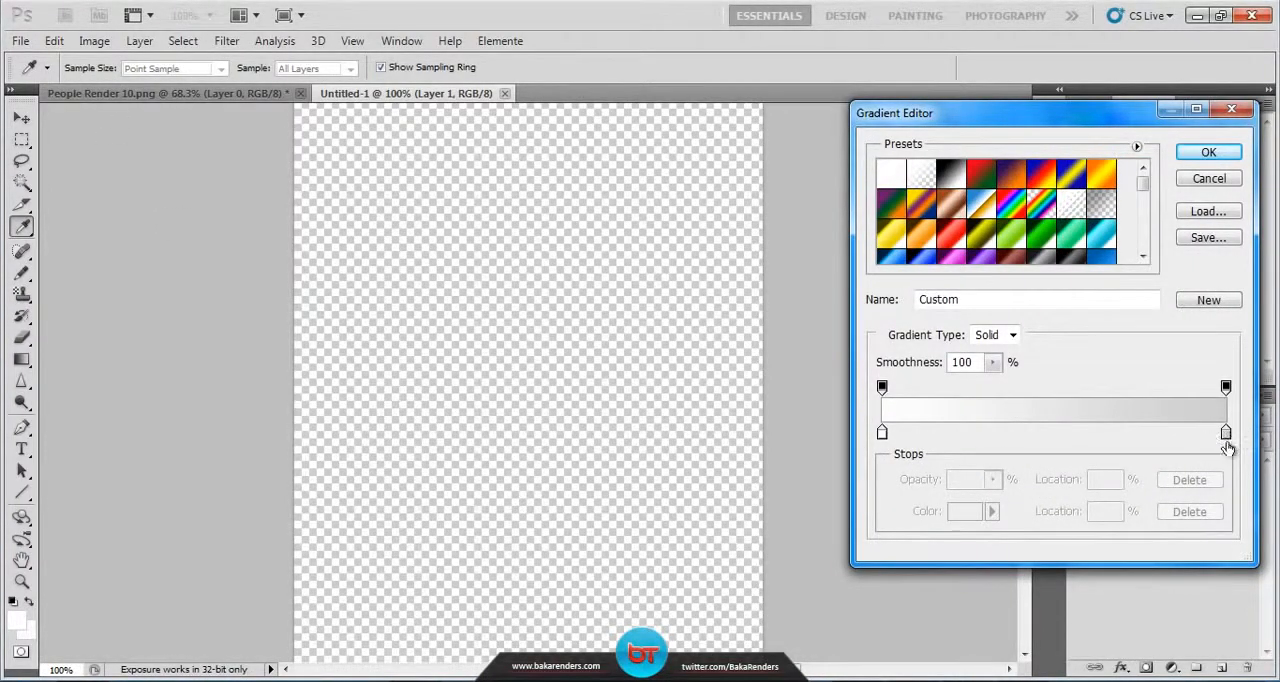
left_click(1227, 434)
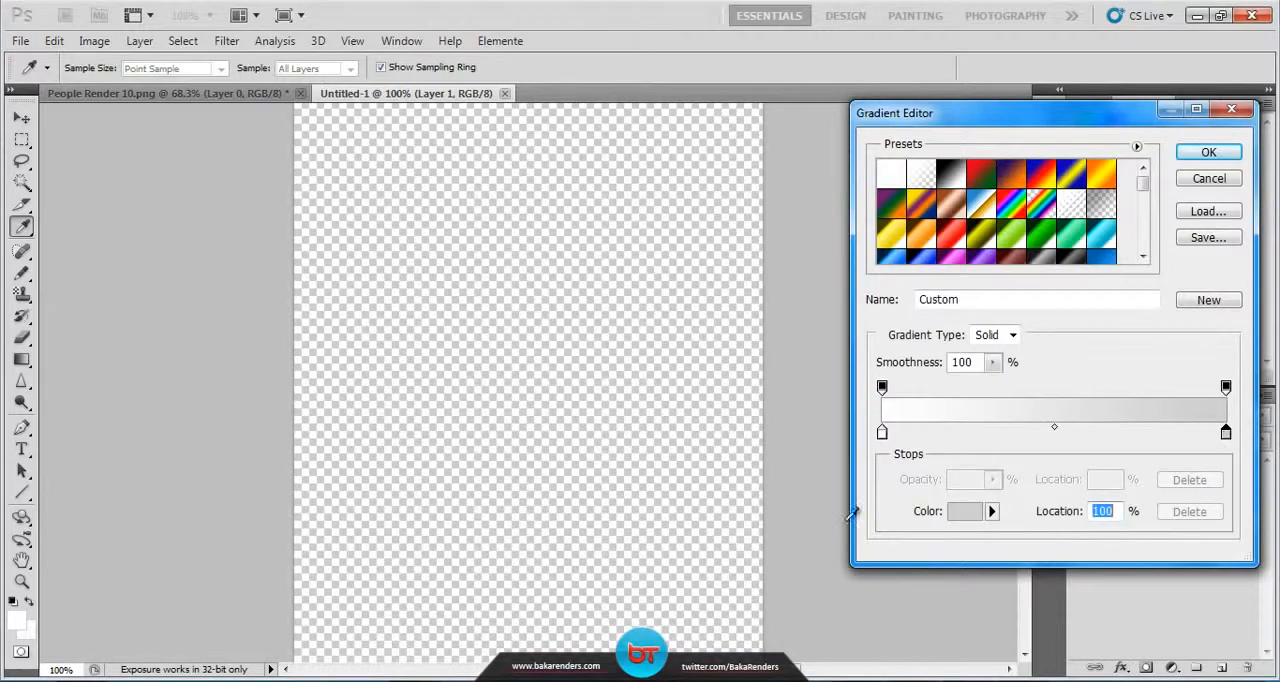
left_click(964, 511)
left_click_drag(744, 436, 726, 451)
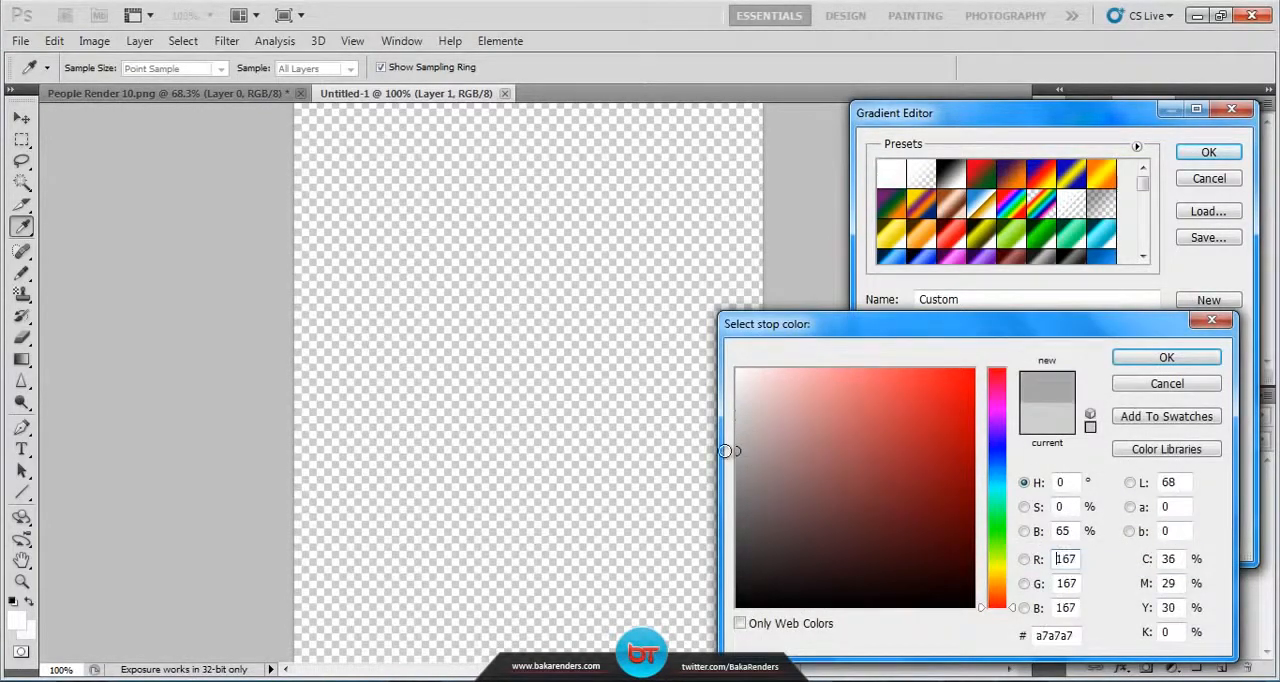
left_click(1166, 358)
left_click(1210, 153)
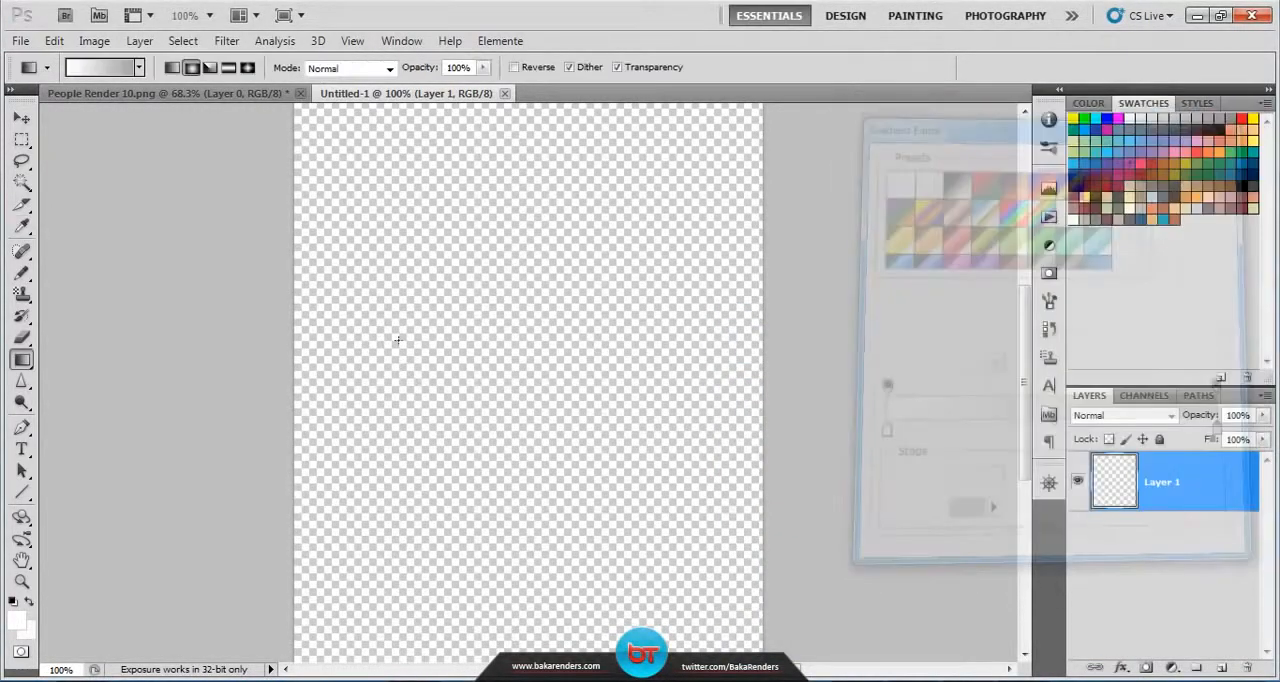
Step: Fill the layer with a radial gradient running from the canvas centre out to the upper-right corner
left_click(193, 68)
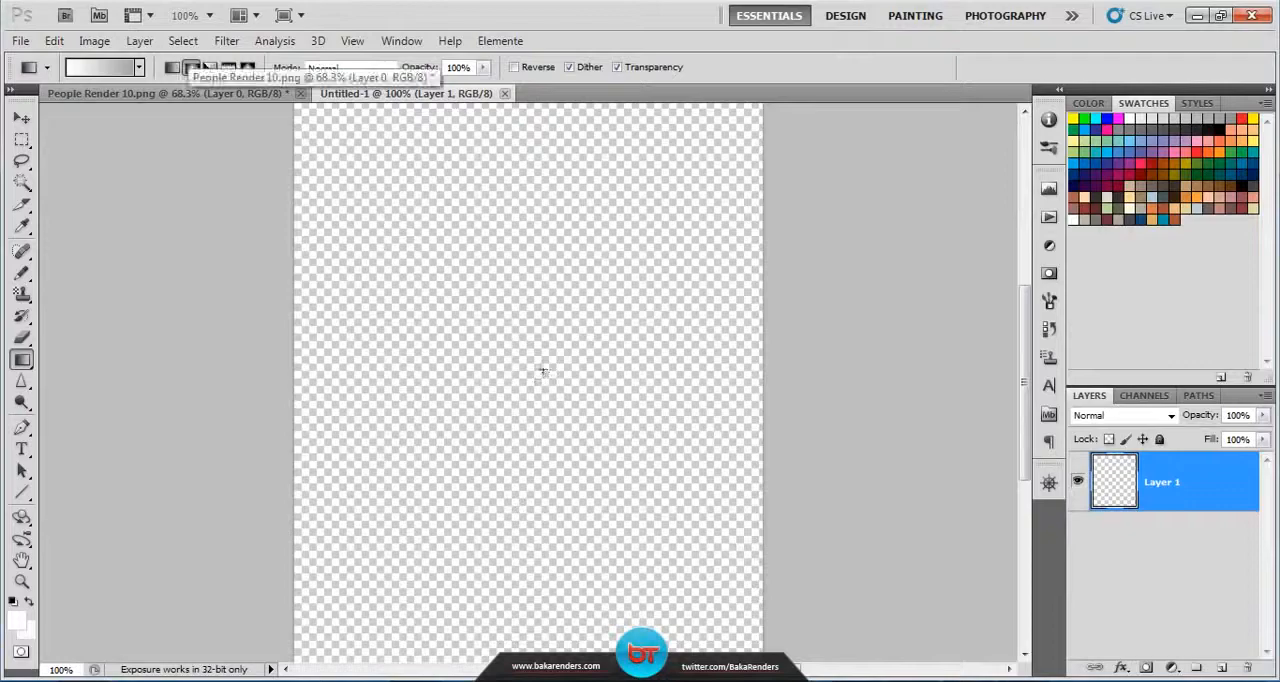
left_click_drag(537, 369, 779, 151)
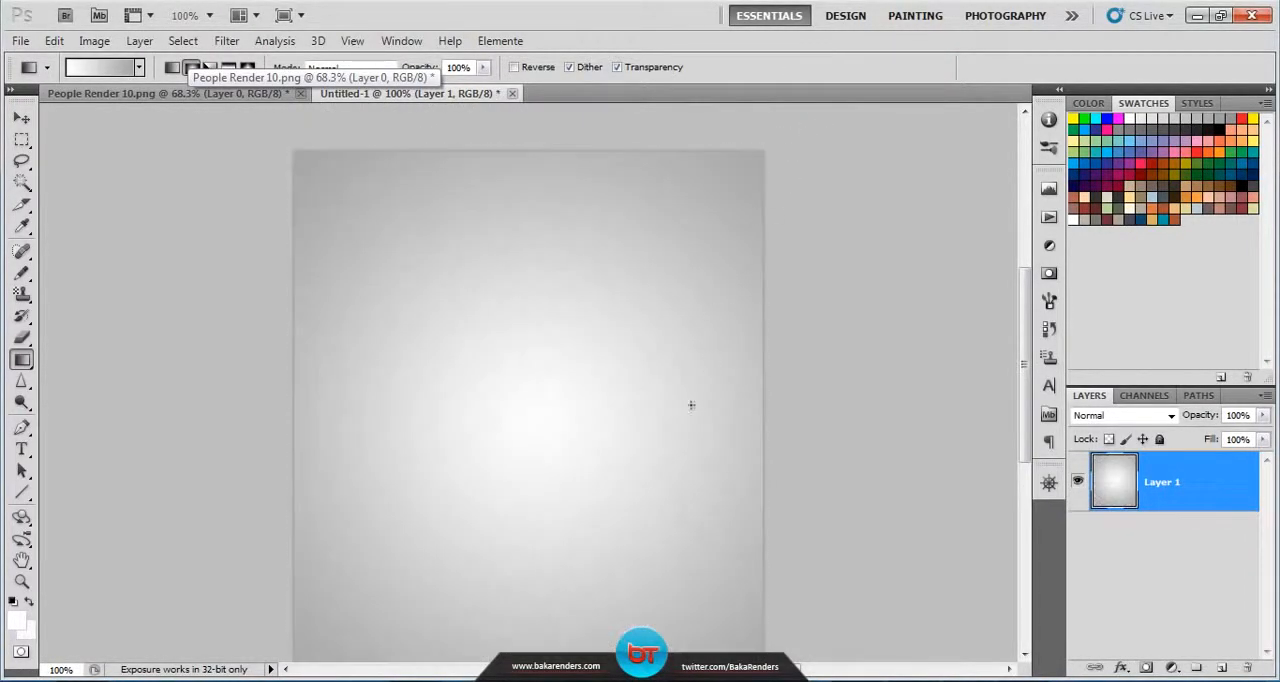
left_click_drag(623, 526, 612, 456)
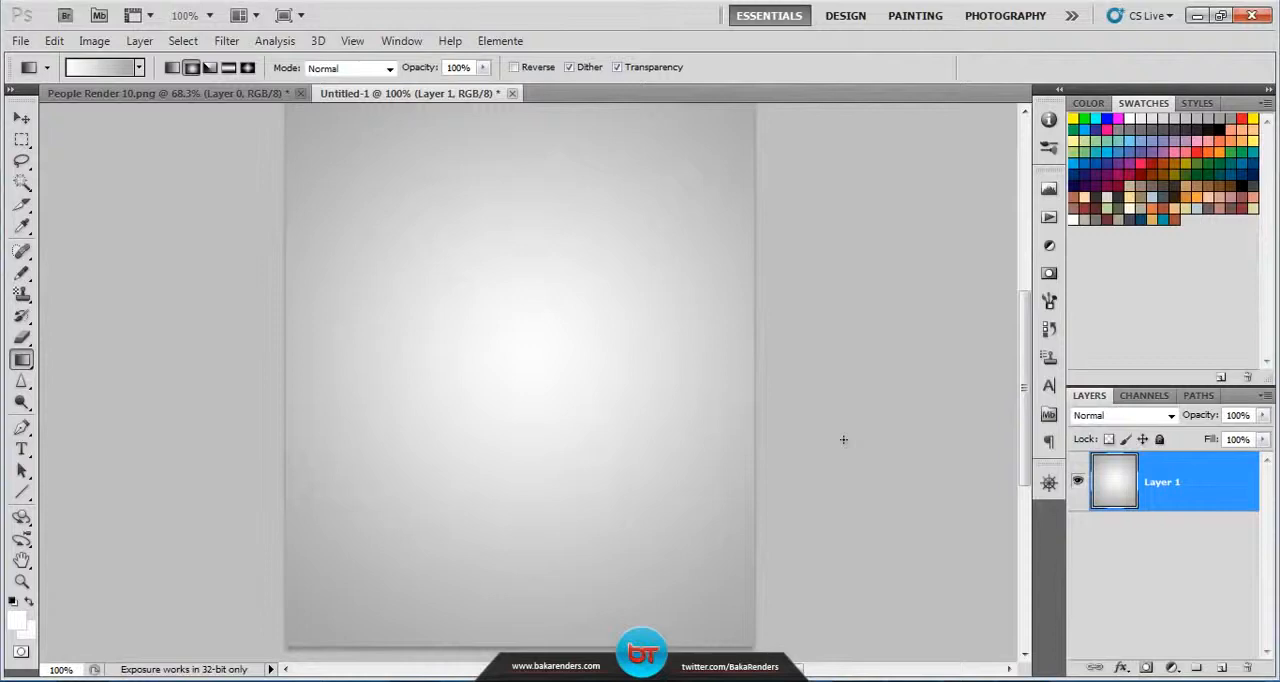
Step: Select the whole canvas of People Render 10.png and copy the figure
left_click(163, 95)
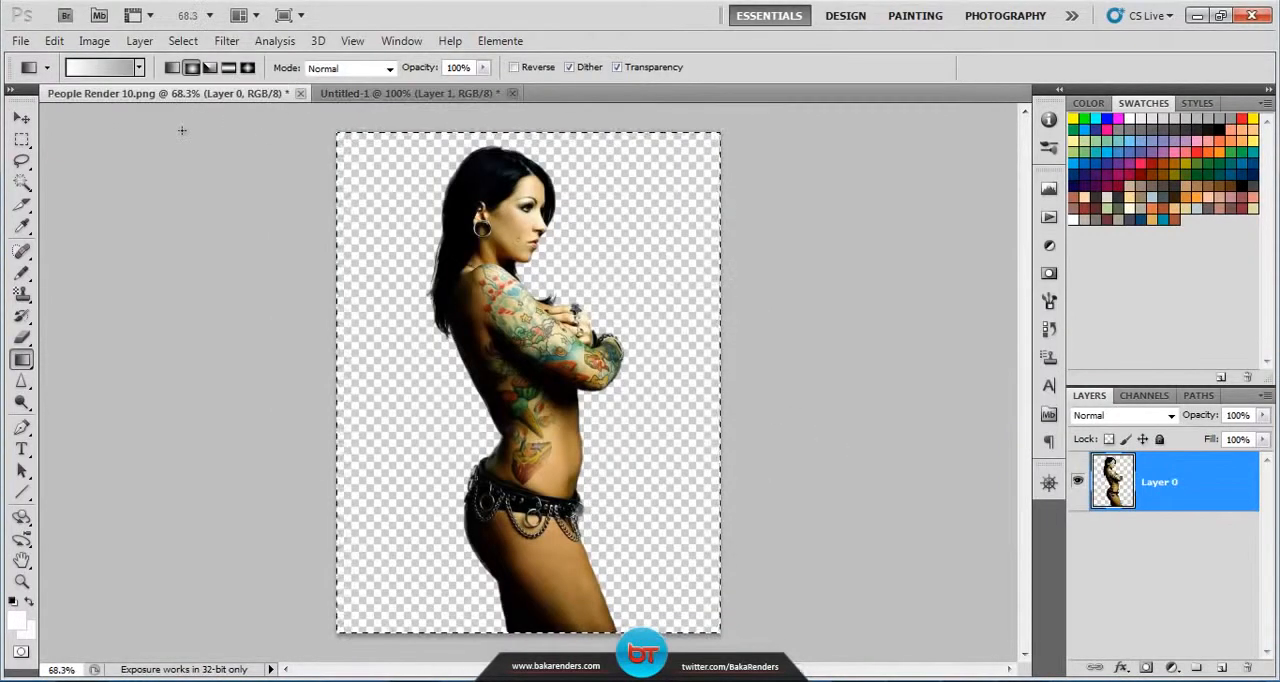
left_click(172, 43)
left_click(187, 60)
left_click(54, 41)
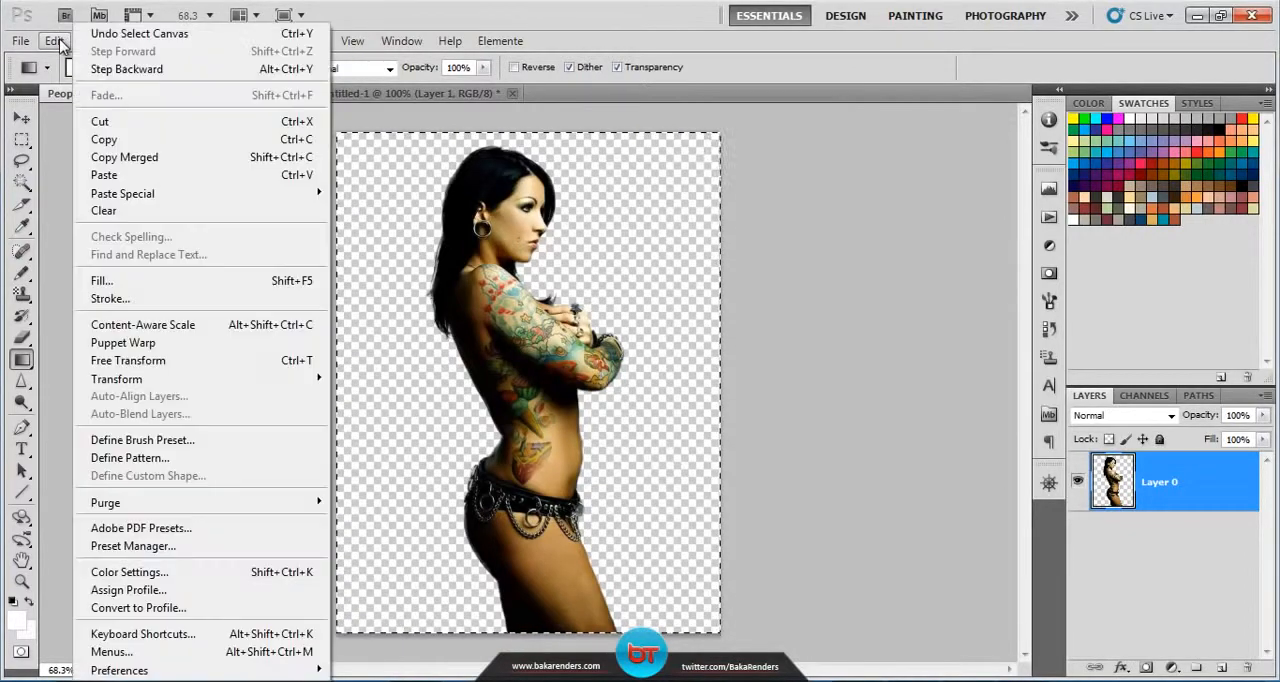
left_click(108, 140)
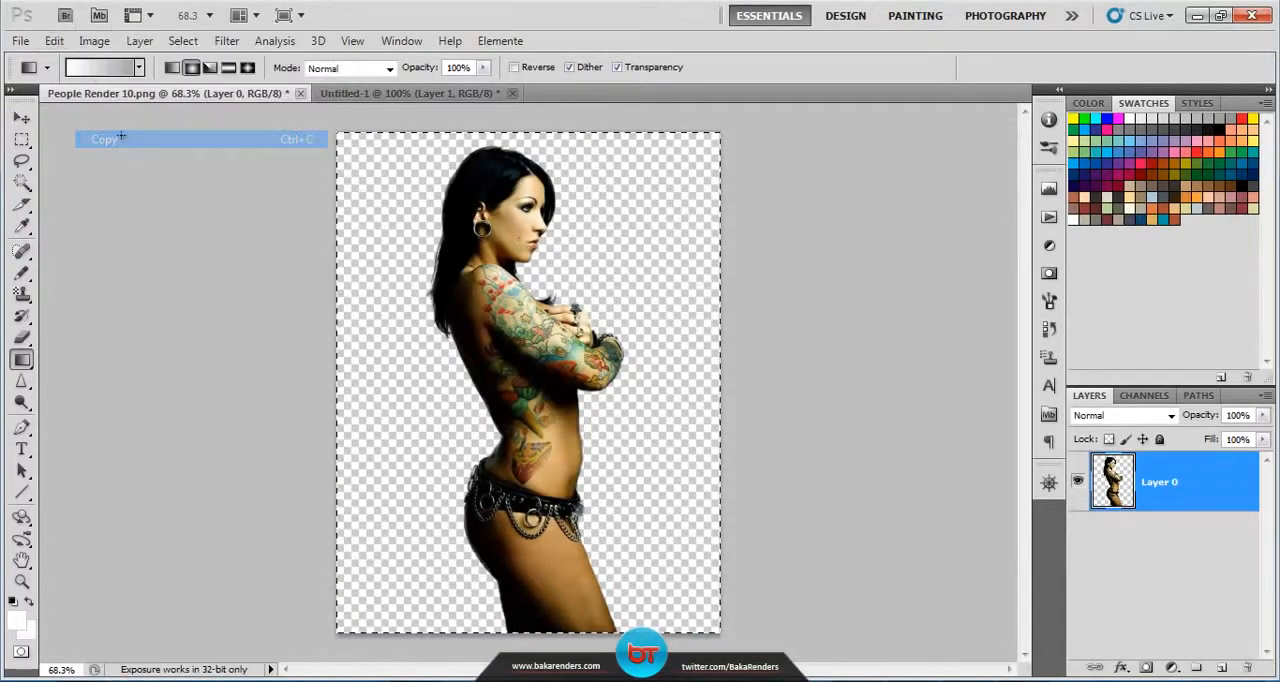
Step: Paste the copied figure into the Untitled-1 document above the gradient background
left_click(365, 93)
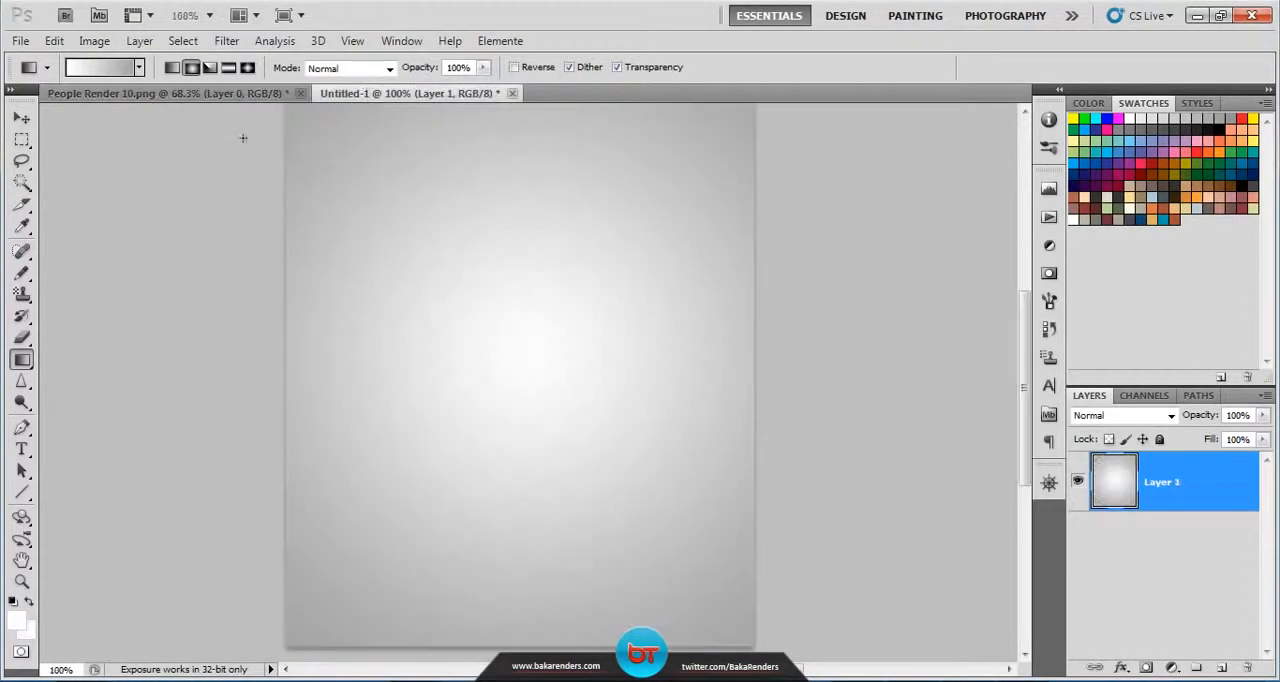
left_click(52, 42)
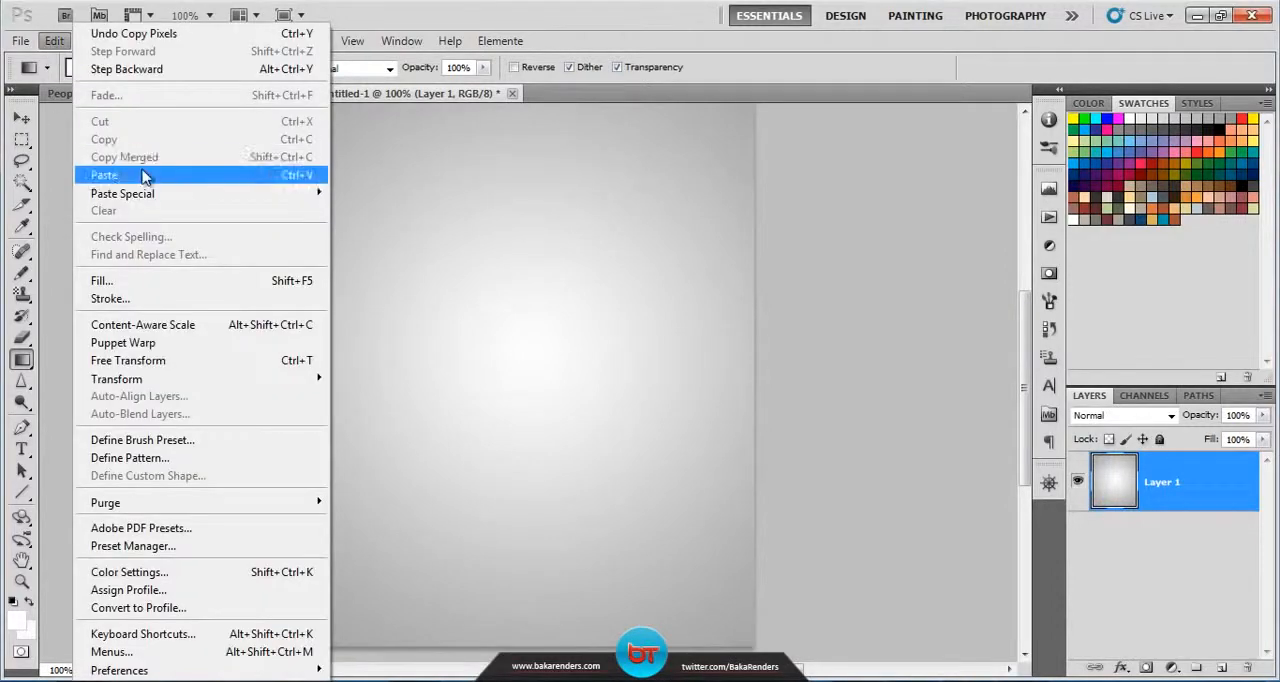
left_click(104, 175)
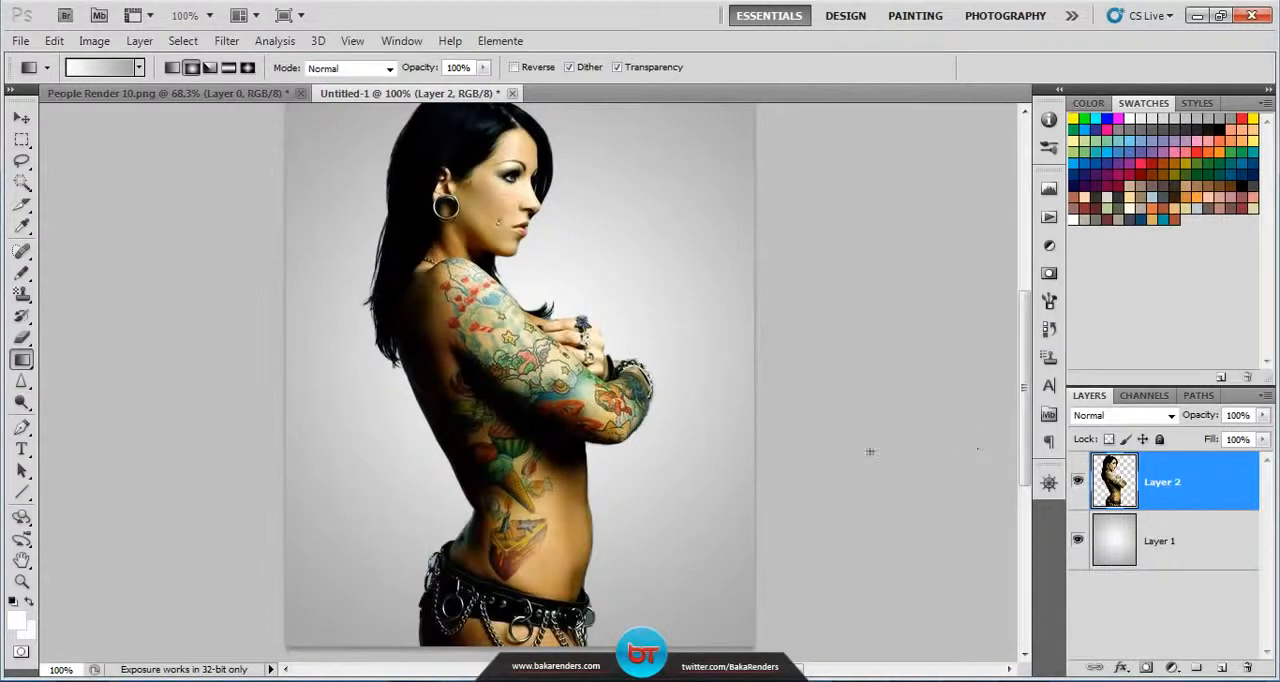
Step: Scale the pasted figure proportionally to 65.66% and place it near the middle of the canvas
key("ctrl+t")
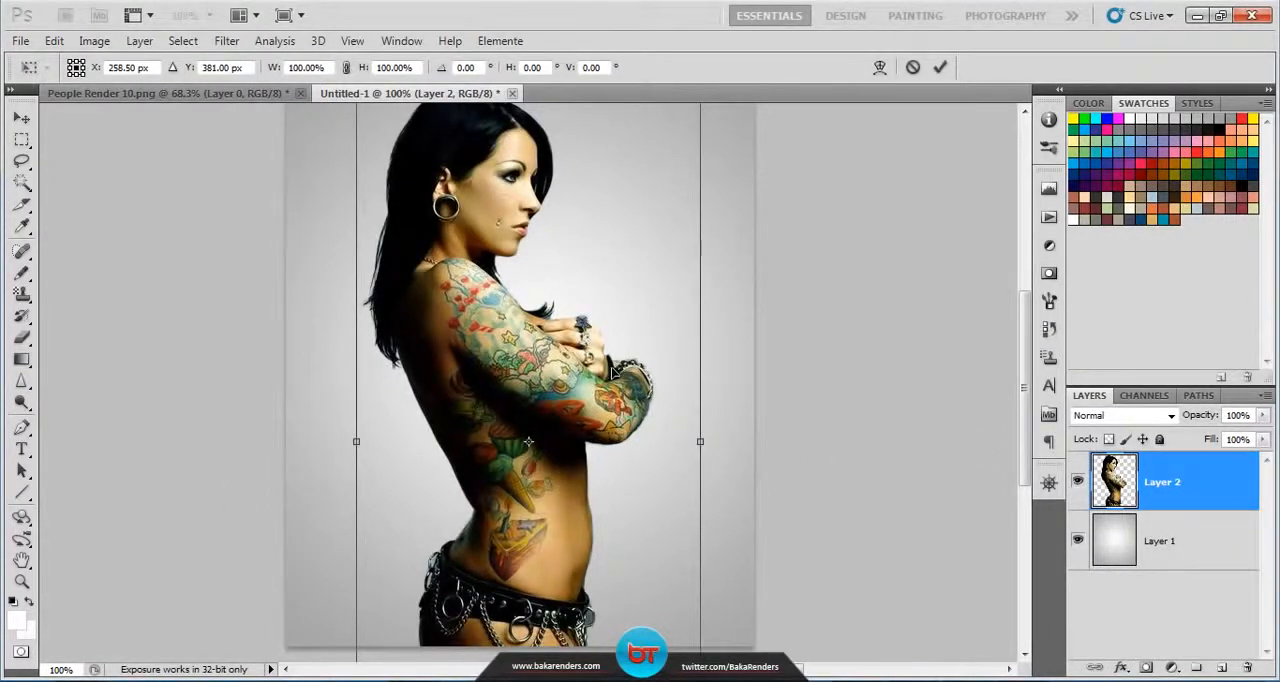
left_click_drag(517, 612, 508, 452)
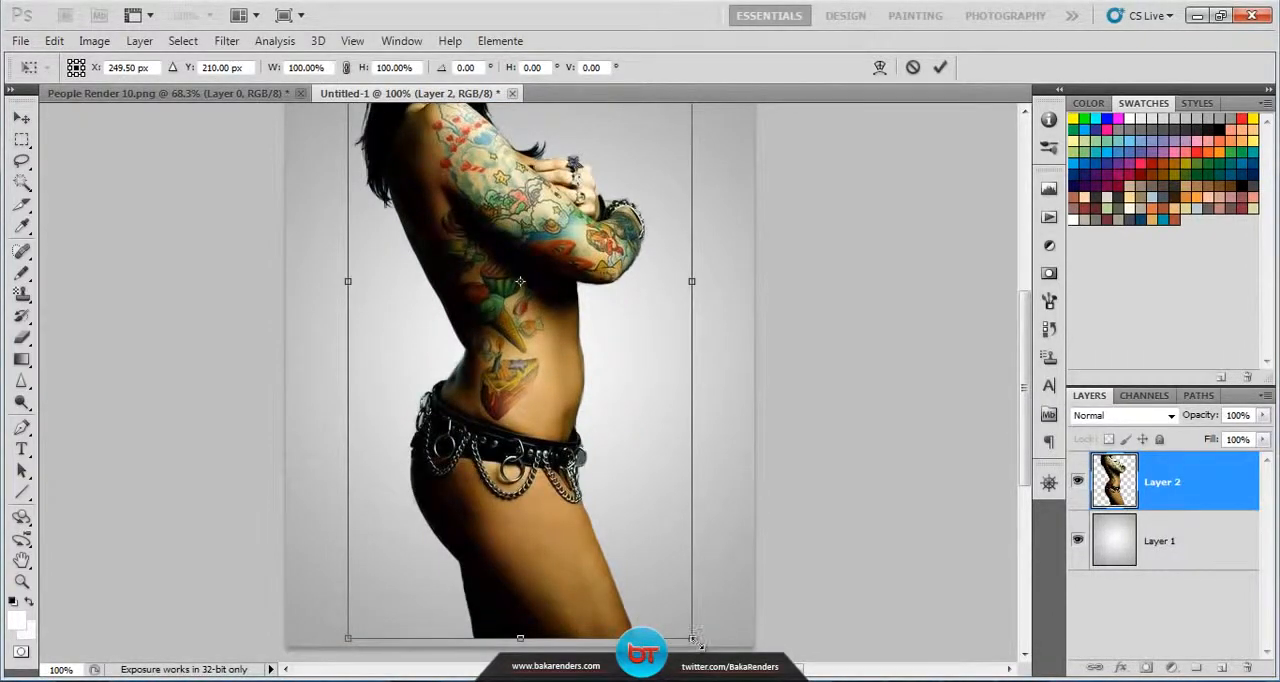
left_click_drag(690, 636, 509, 345)
left_click_drag(491, 211, 564, 428)
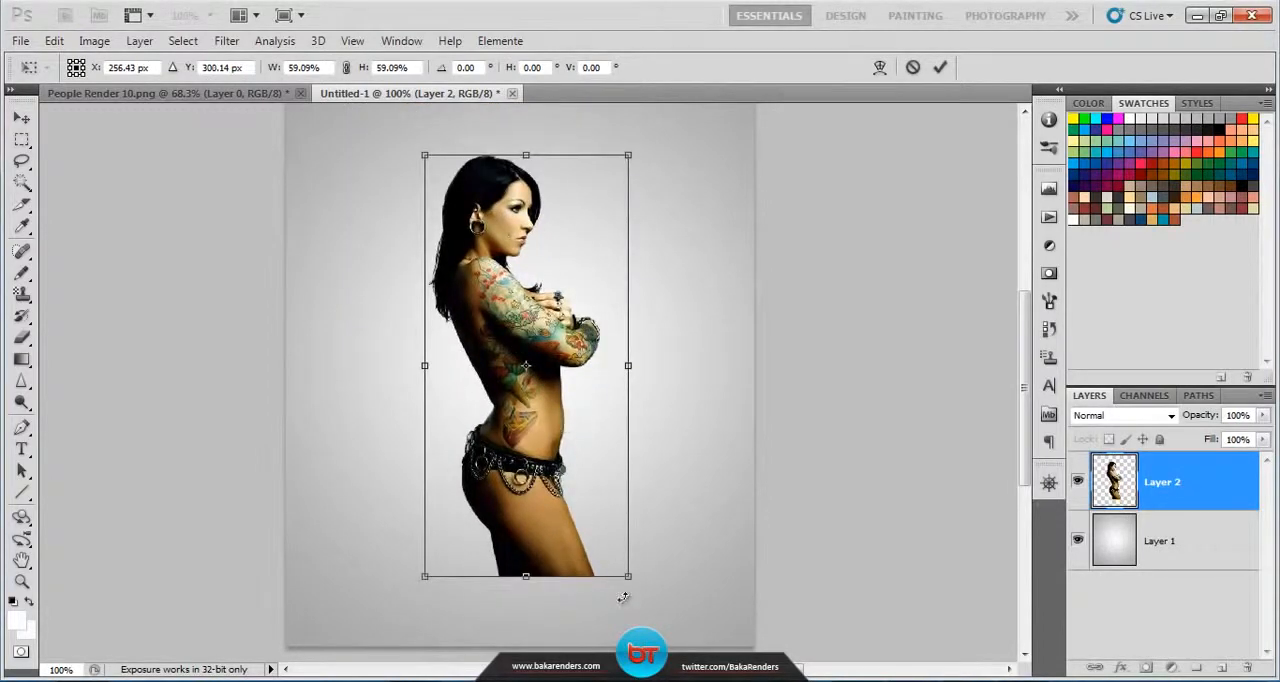
left_click_drag(640, 597, 655, 625)
left_click_drag(580, 517, 572, 492)
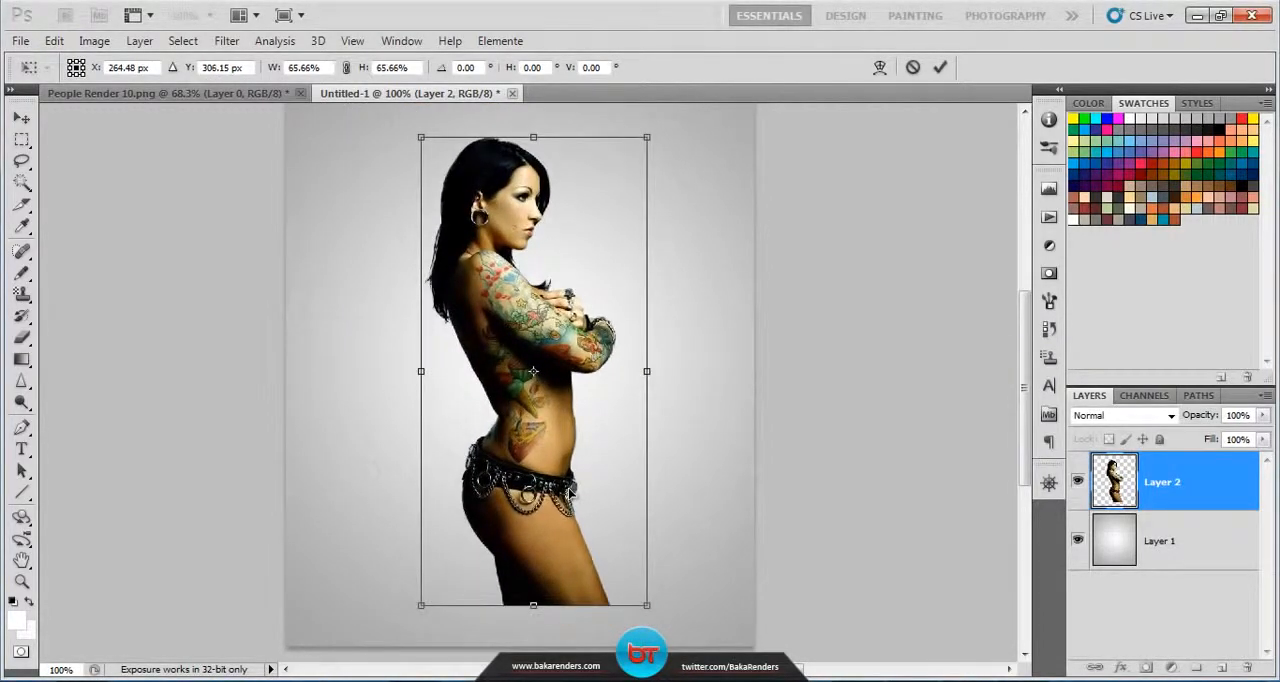
key("Return")
Step: Select the figure's legs below the belt with a rectangular marquee and cut them to a new layer
key("g")
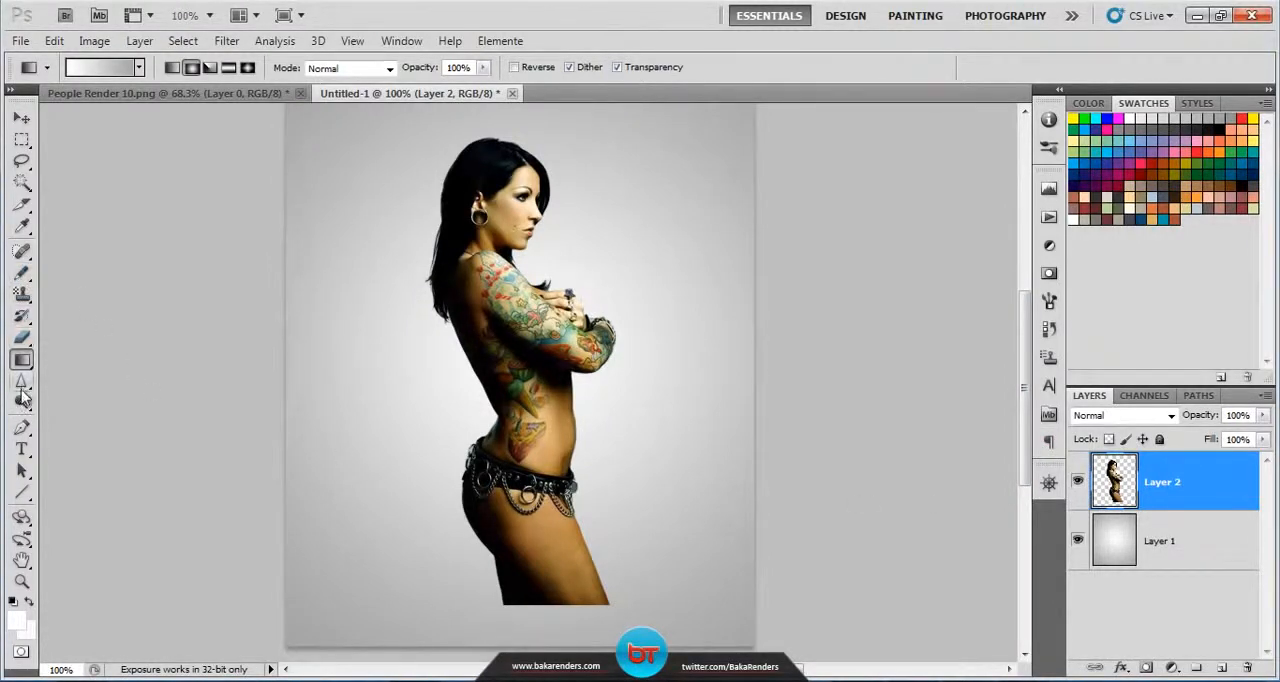
left_click(22, 142)
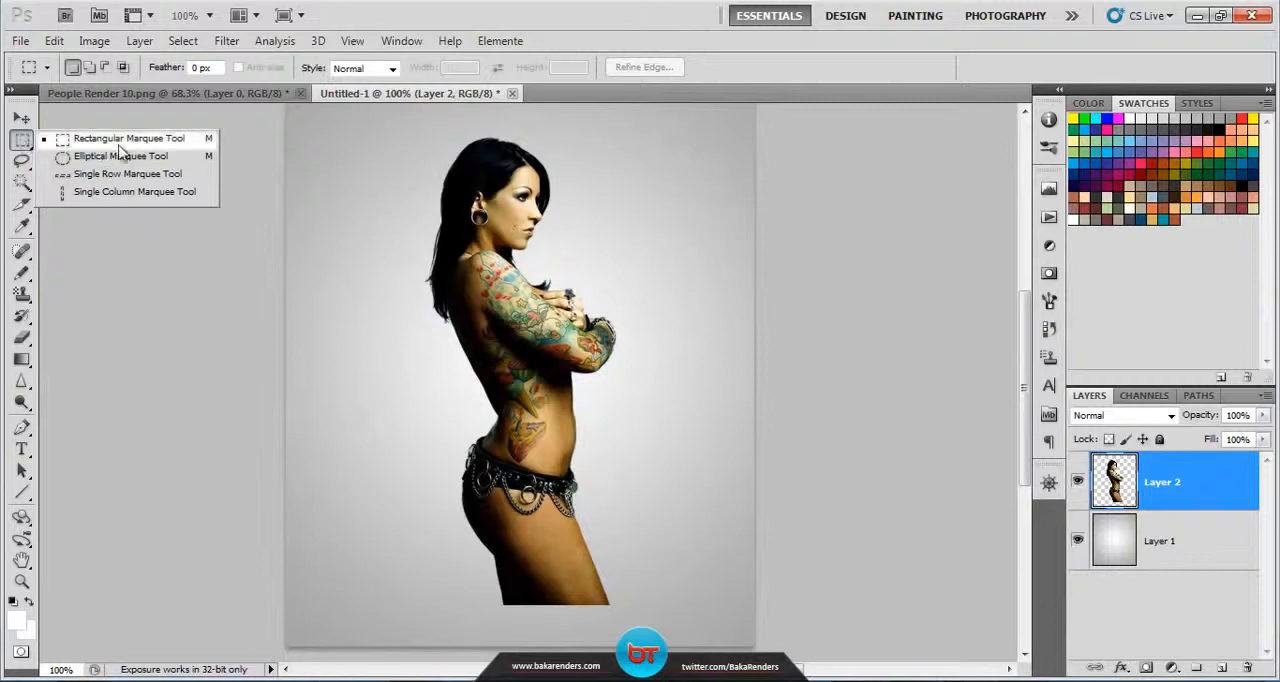
left_click(163, 140)
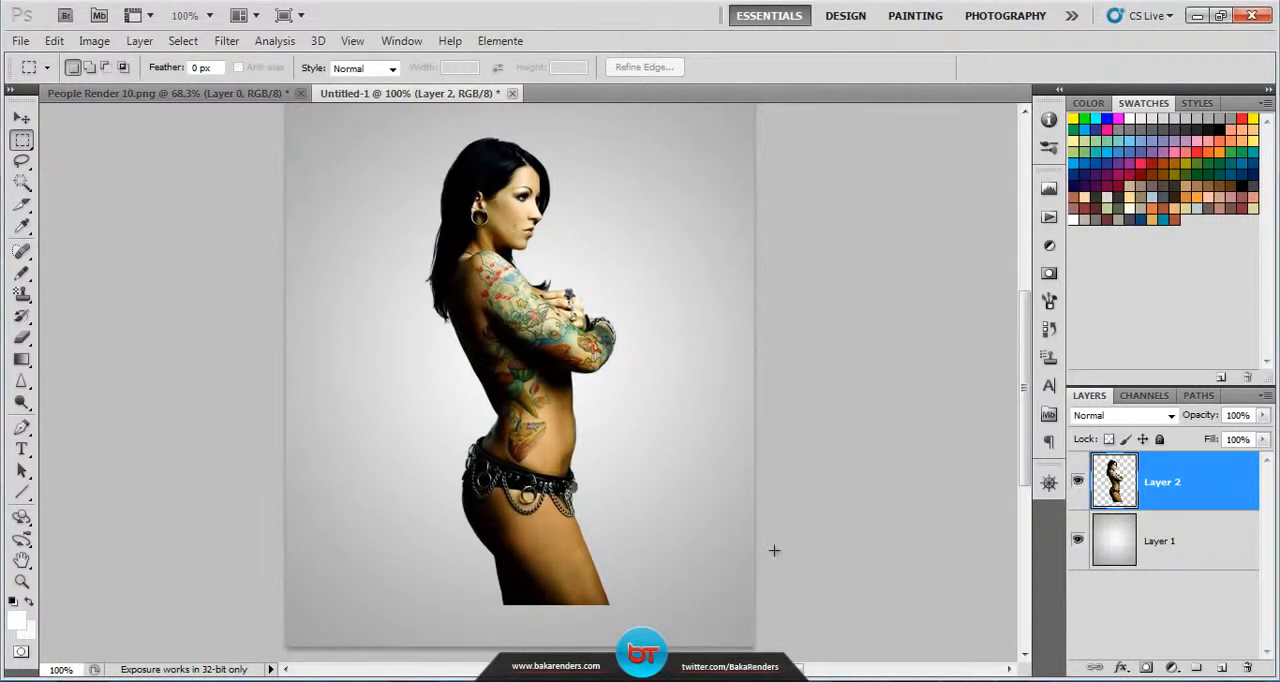
left_click_drag(652, 621, 410, 499)
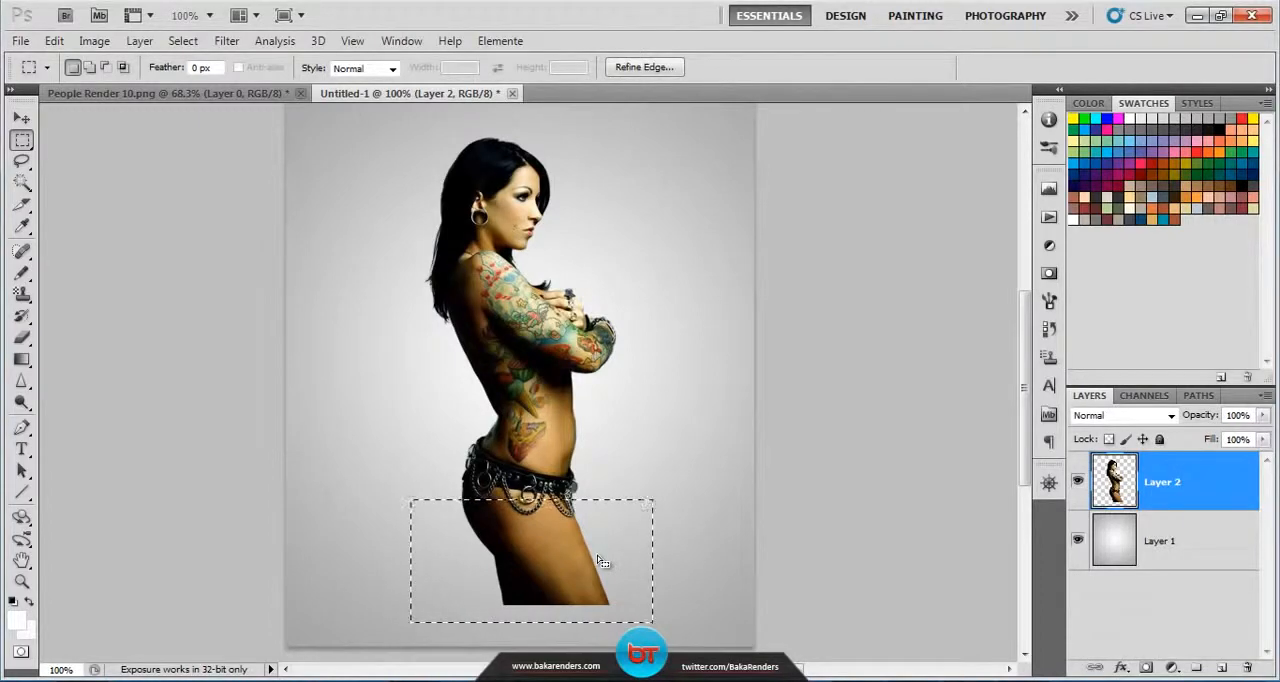
right_click(598, 555)
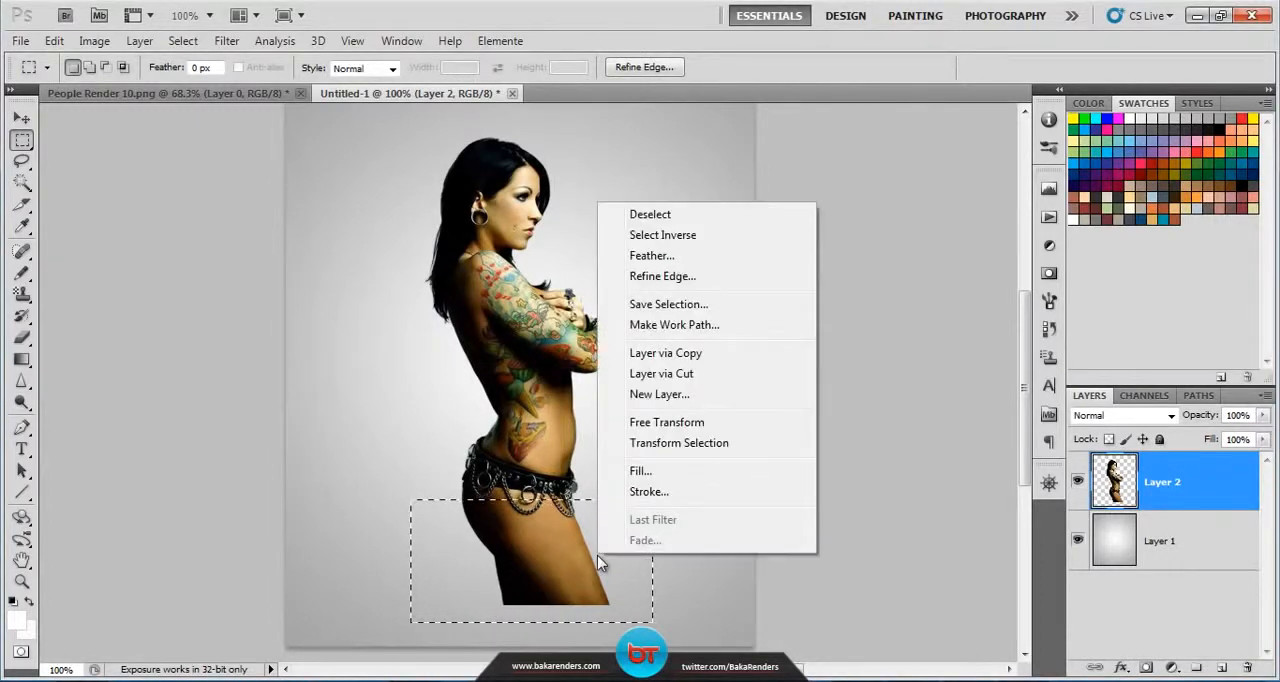
left_click(715, 374)
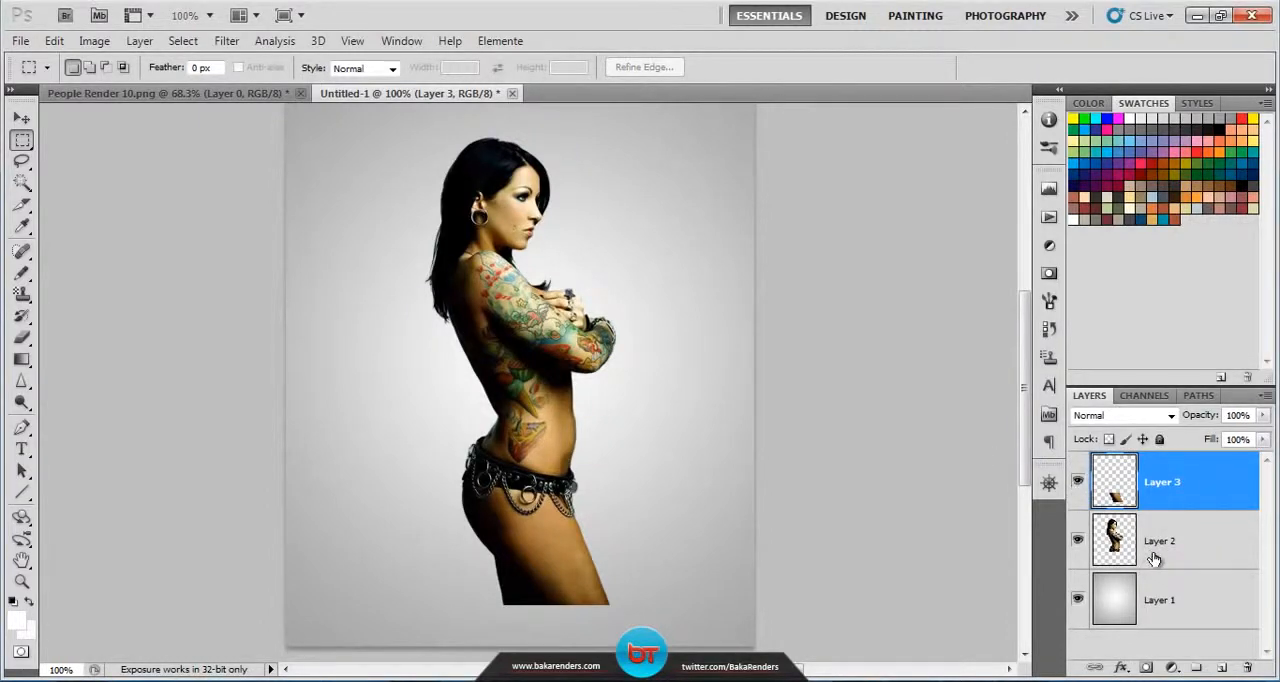
Step: Hide the layer holding the cut-off legs and make the upper body's layer, Layer 2, active
left_click_drag(1152, 562, 1104, 495)
left_click(1078, 484)
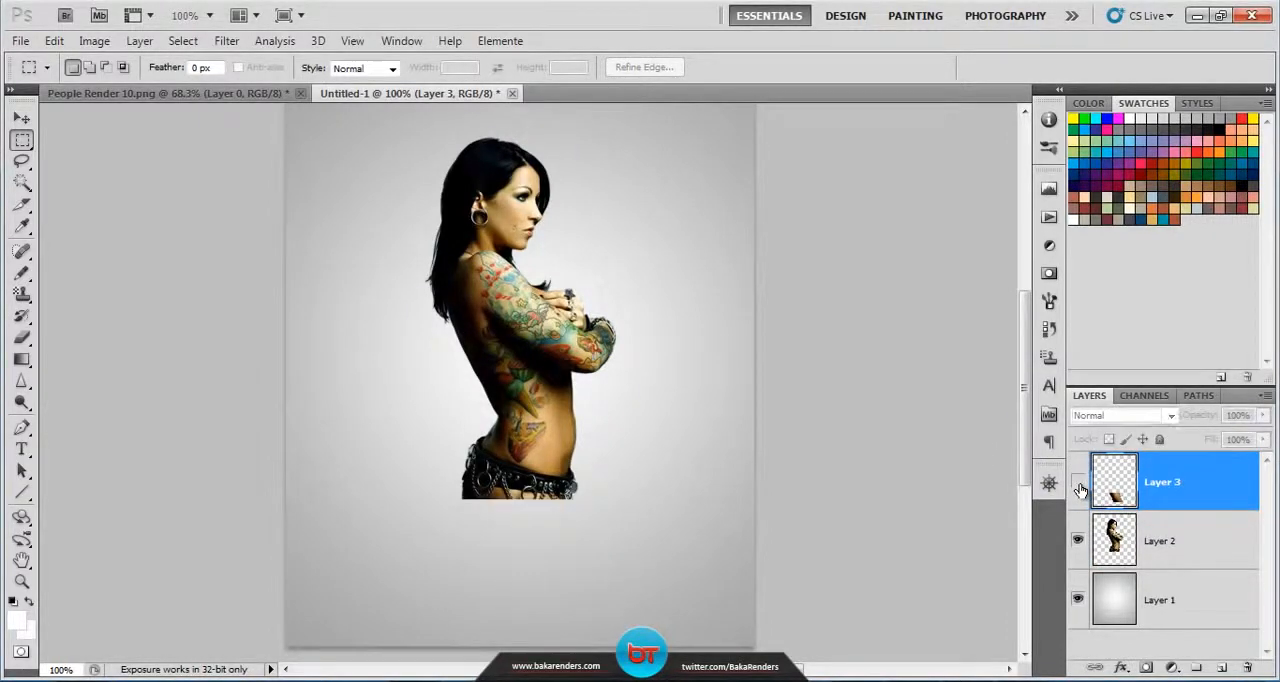
left_click(1078, 483)
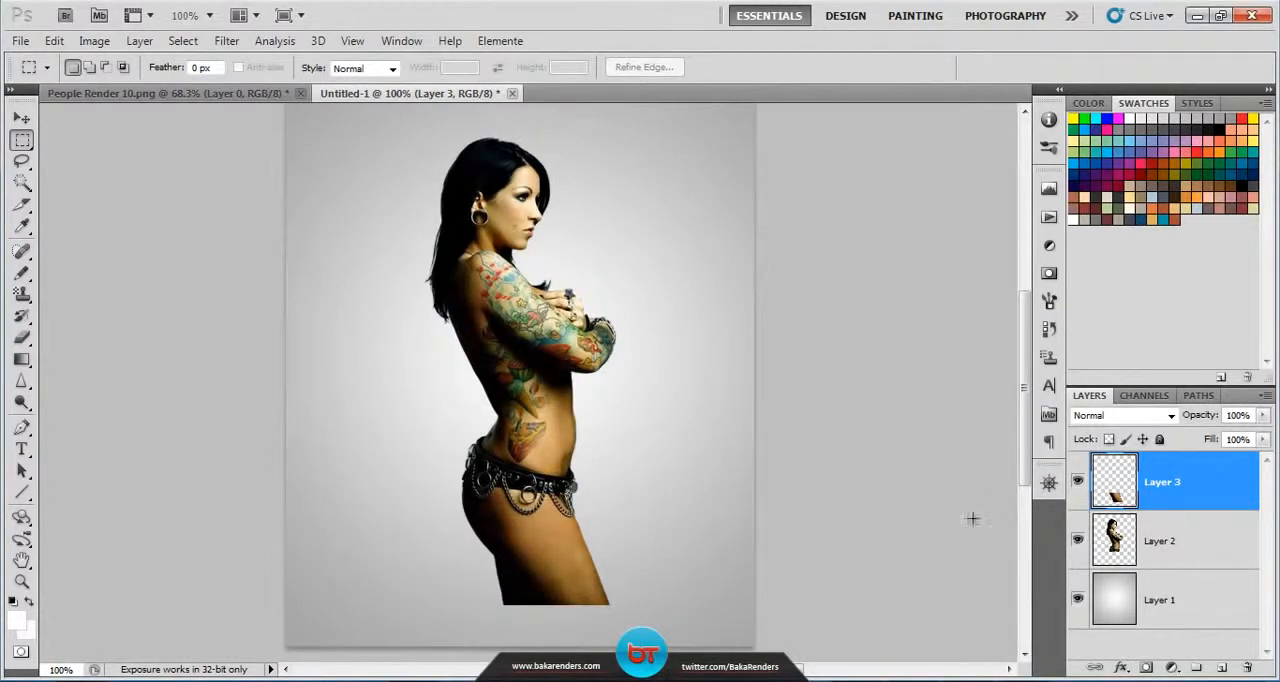
left_click(1078, 483)
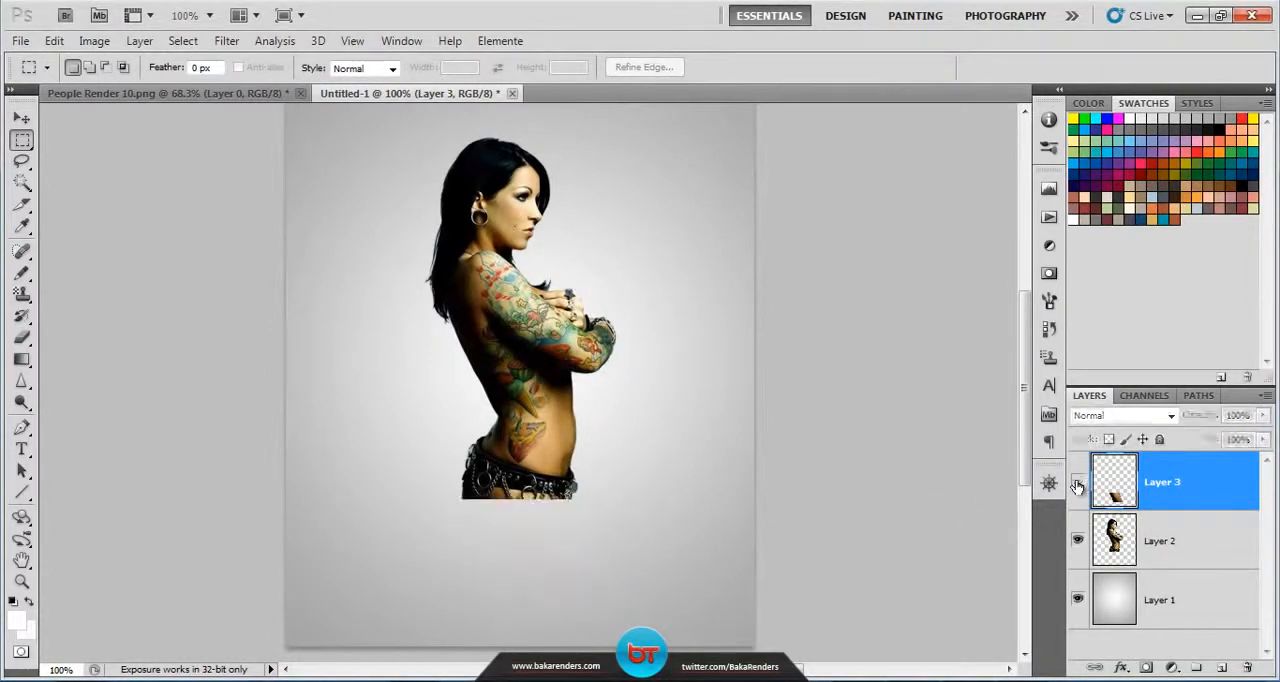
left_click(1175, 547)
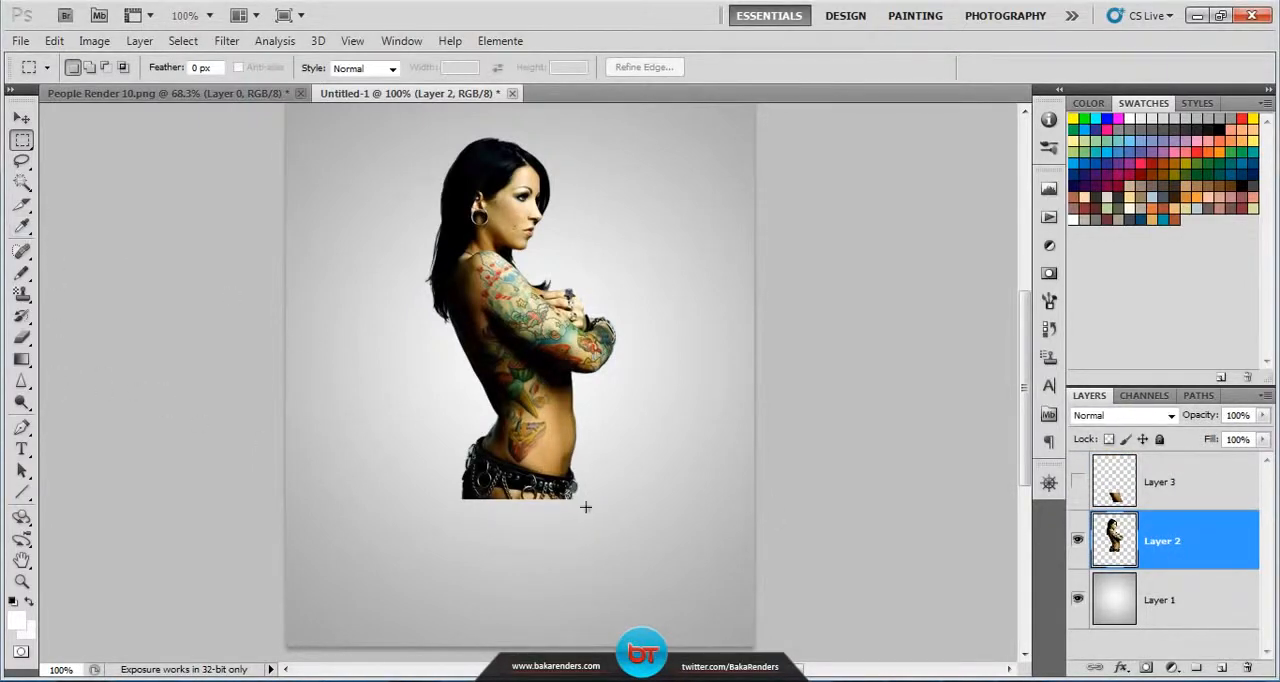
Step: Select the hips and waist on Layer 2 with a rectangular marquee, cut them to a new layer, hide it, and make Layer 2 active again
left_click_drag(600, 520, 421, 401)
right_click(511, 441)
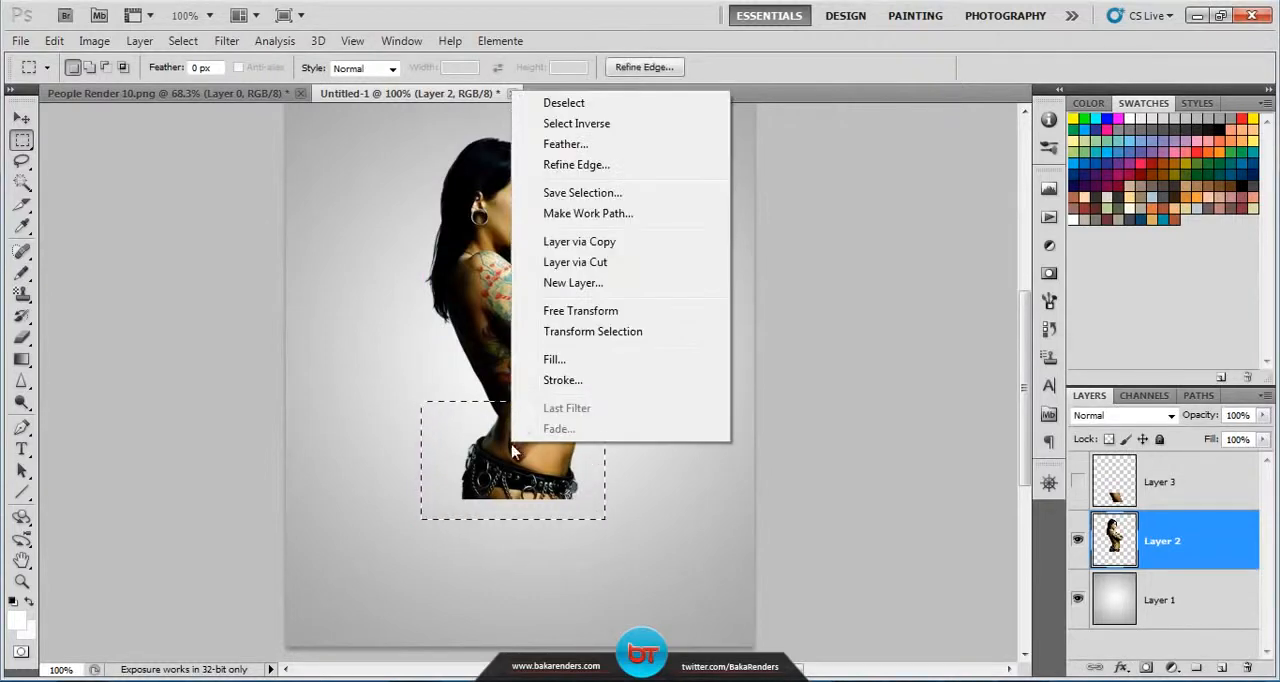
left_click(608, 261)
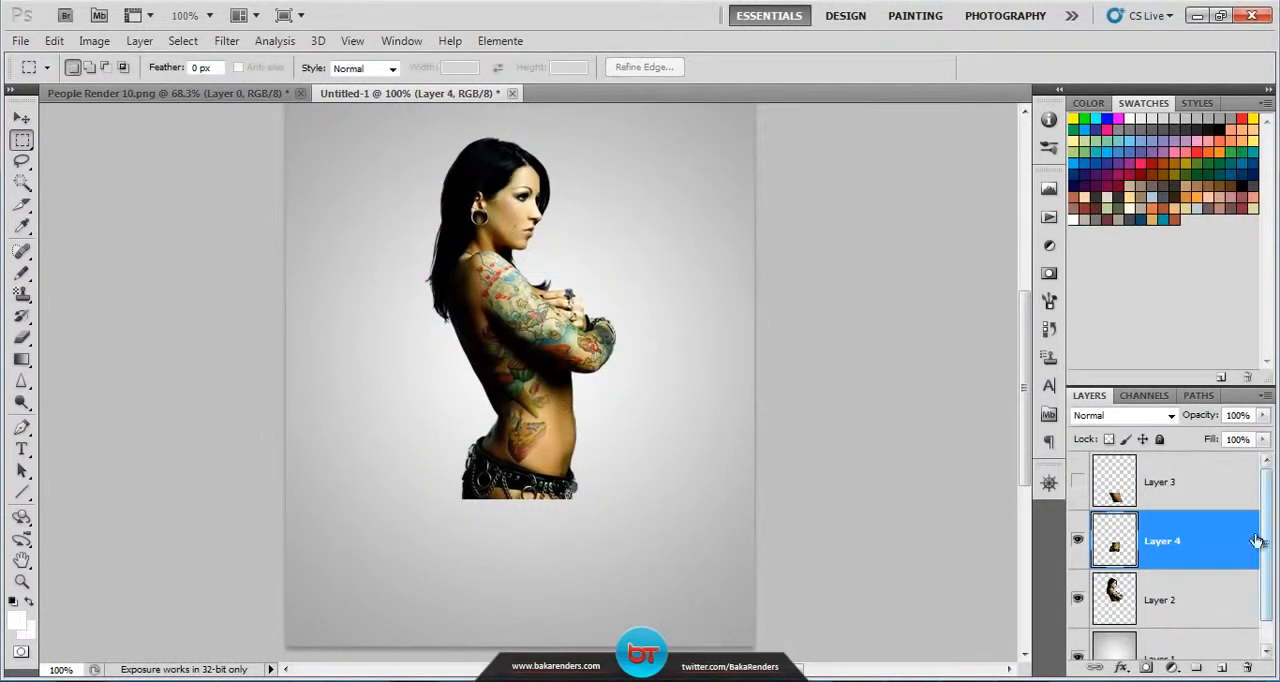
left_click(1178, 613)
left_click(1077, 540)
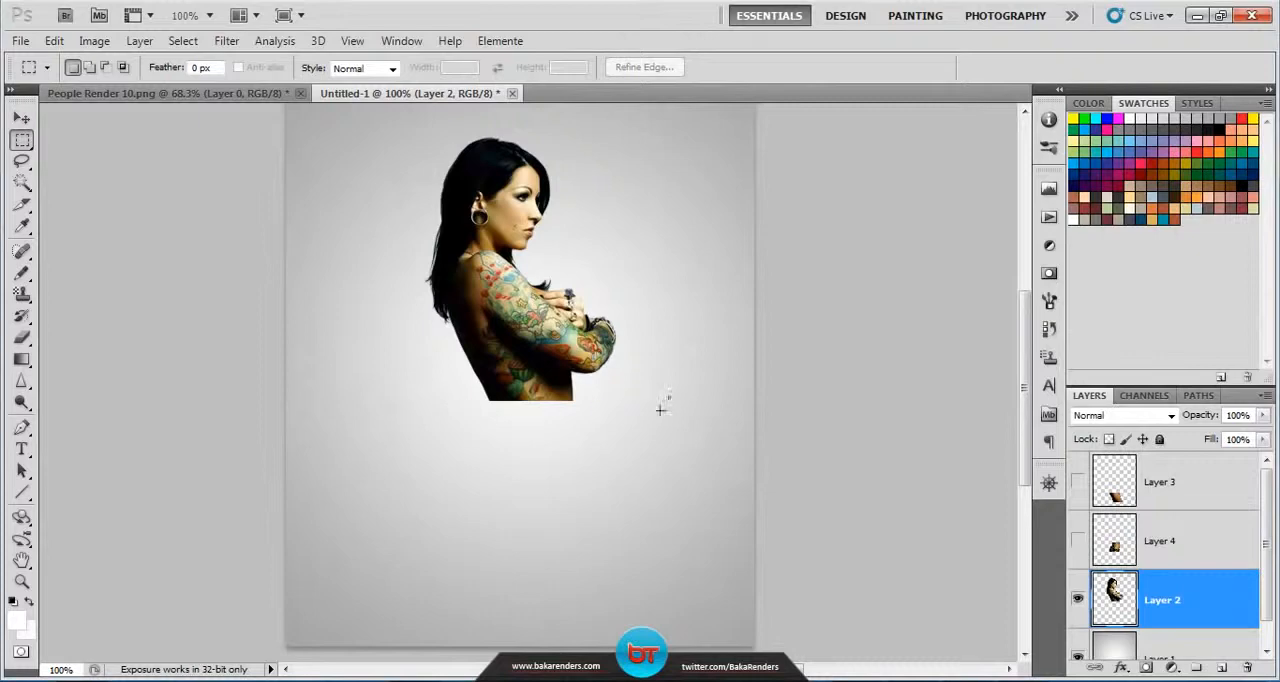
Step: Select the lower part of the remaining torso, including the elbow, with a rectangular marquee, cut it to a new layer, and hide that layer
left_click_drag(671, 398, 396, 324)
left_click(572, 426)
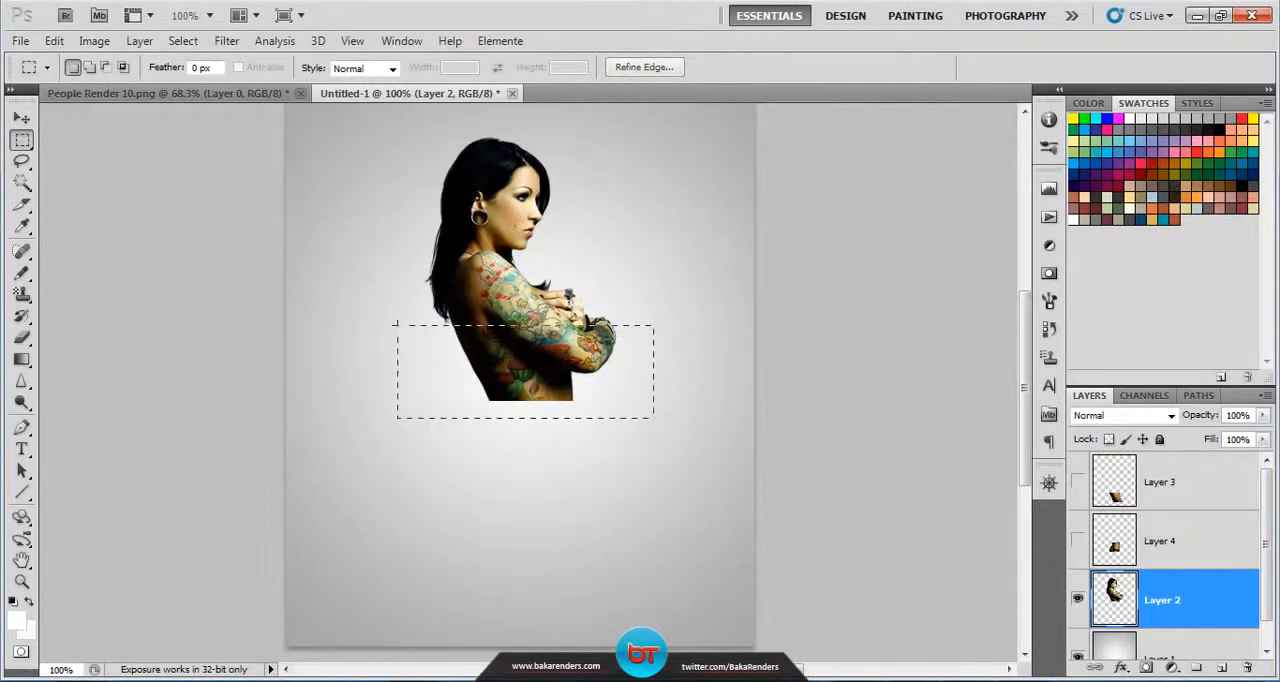
right_click(1218, 599)
key("Escape")
right_click(565, 338)
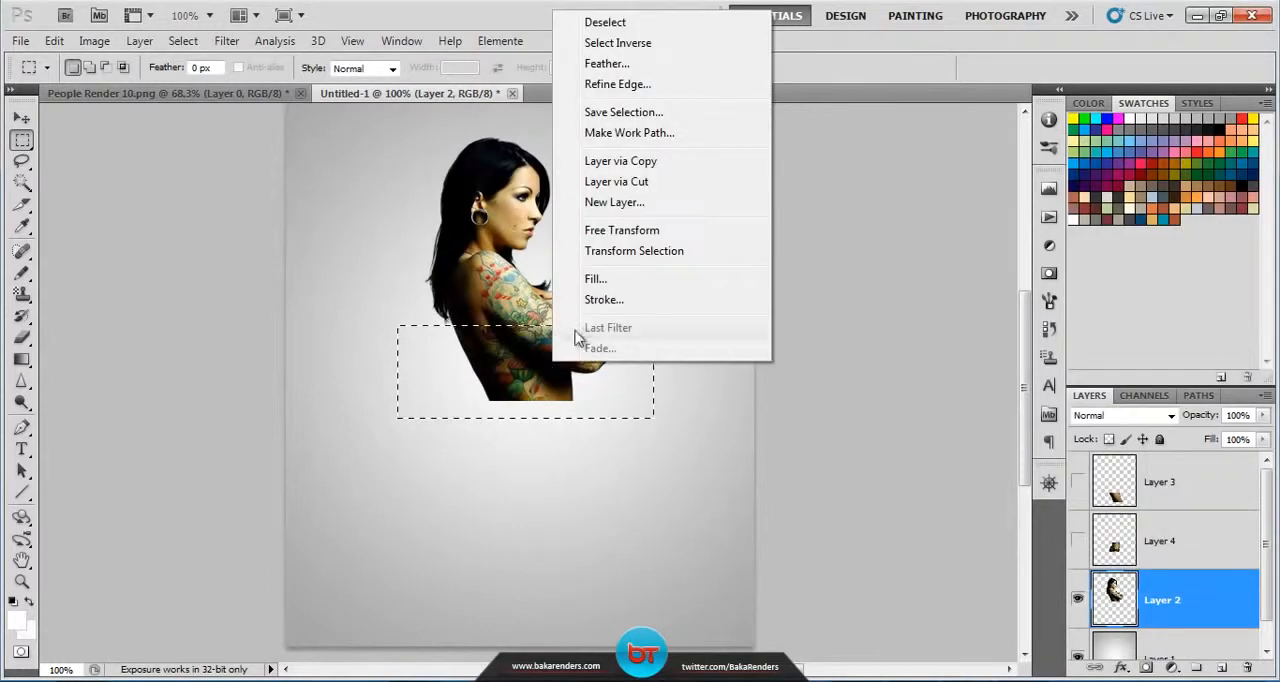
left_click(622, 184)
left_click(1077, 600)
scroll(1190, 572, "down", 1)
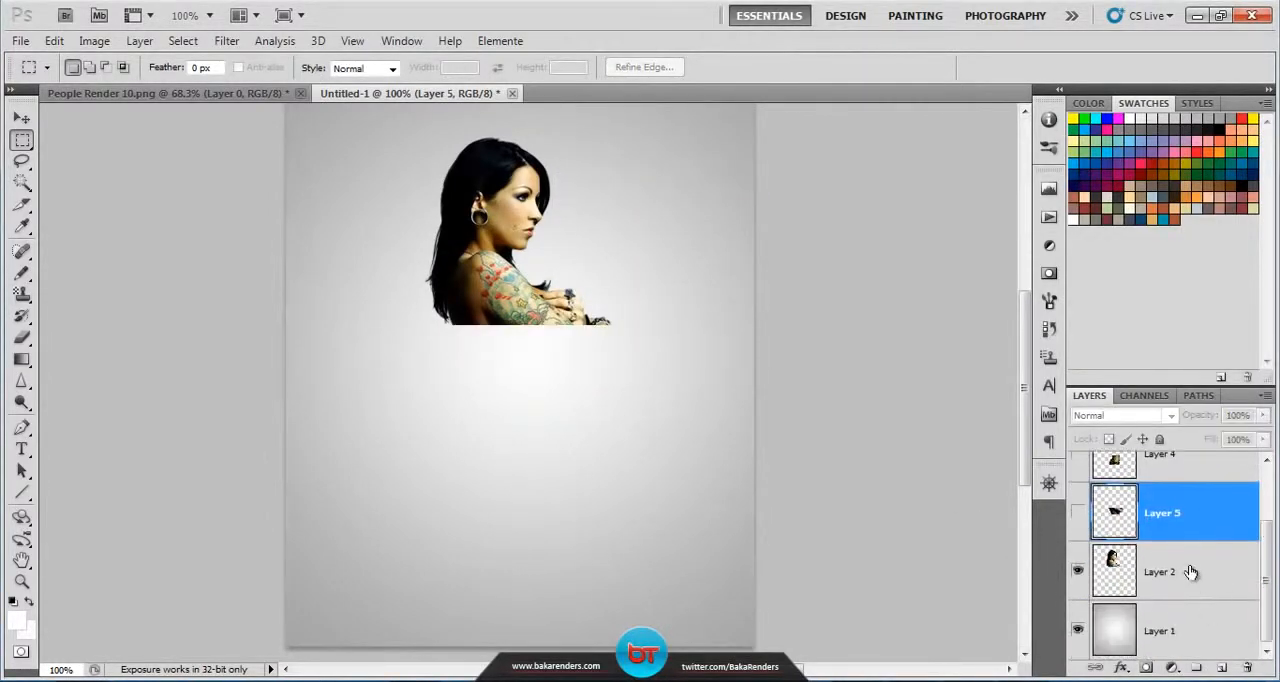
Step: On Layer 2, select the shoulder band below the neck with a rectangular marquee, cut it to a new layer, and hide it
left_click(1190, 572)
left_click_drag(664, 345, 383, 261)
right_click(476, 298)
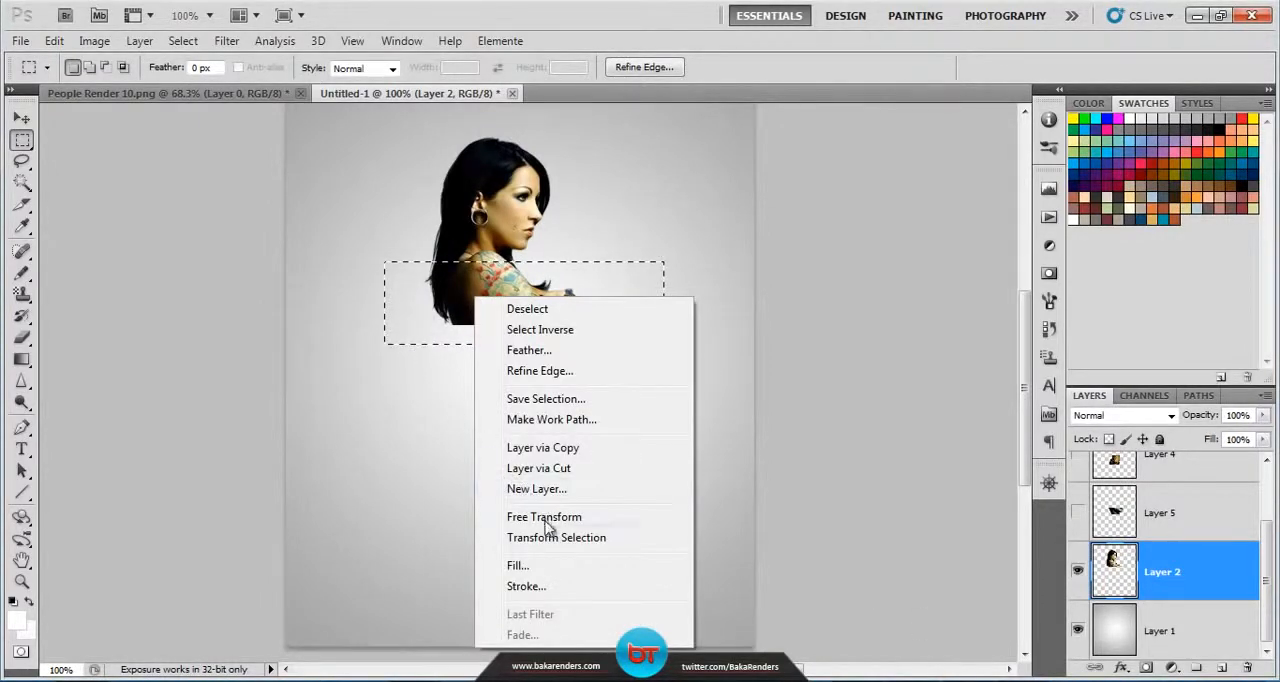
left_click(555, 470)
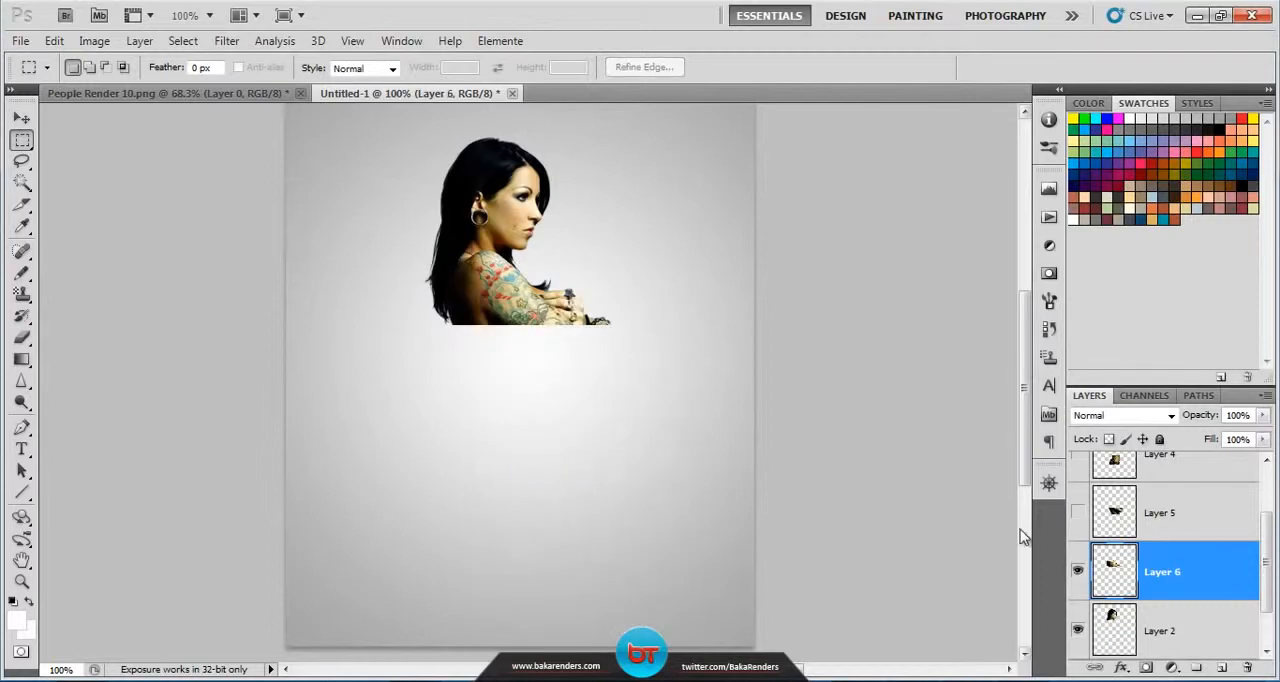
left_click(1079, 572)
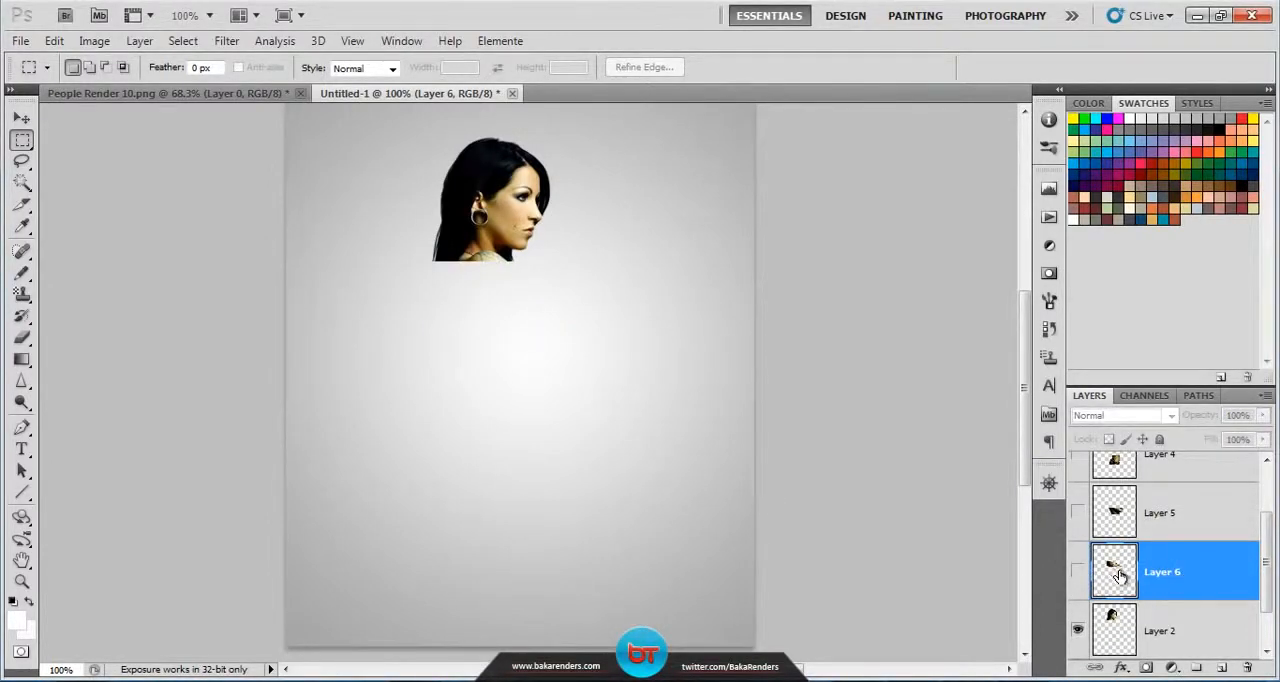
Step: Show all the hidden slice layers again and make the head slice, Layer 2, active for the Move tool
left_click(1077, 572)
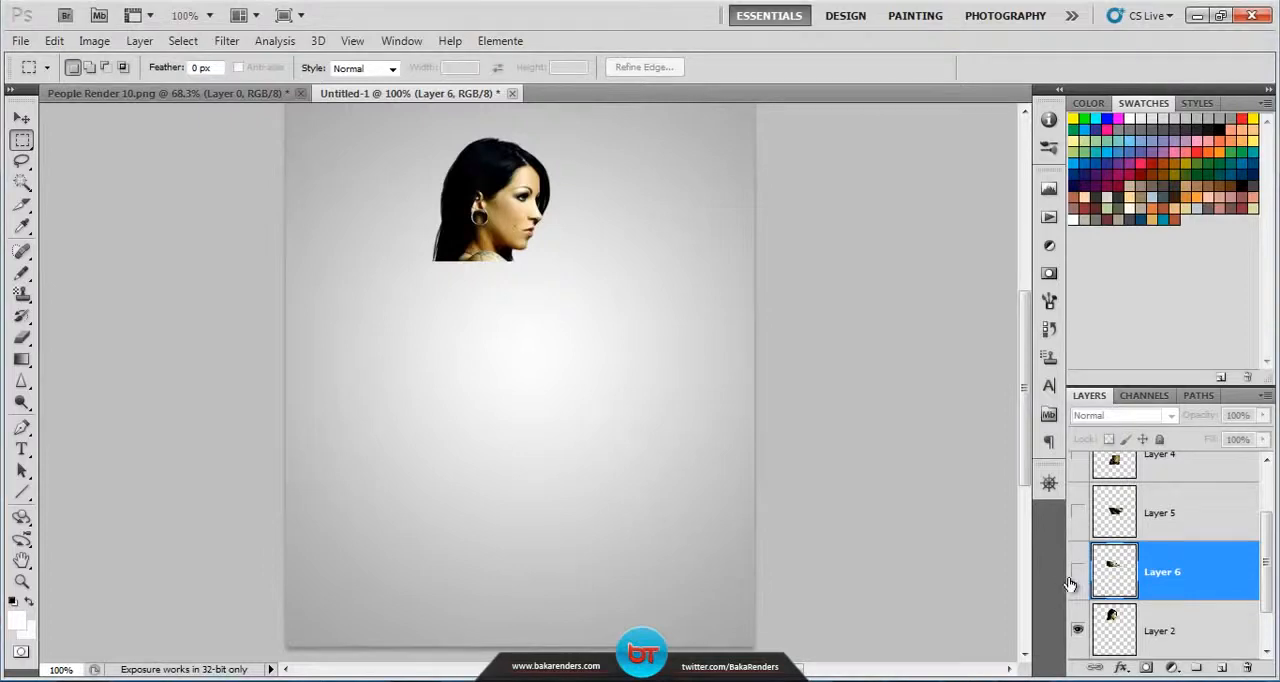
scroll(1079, 508, "down", 1)
left_click(1077, 481)
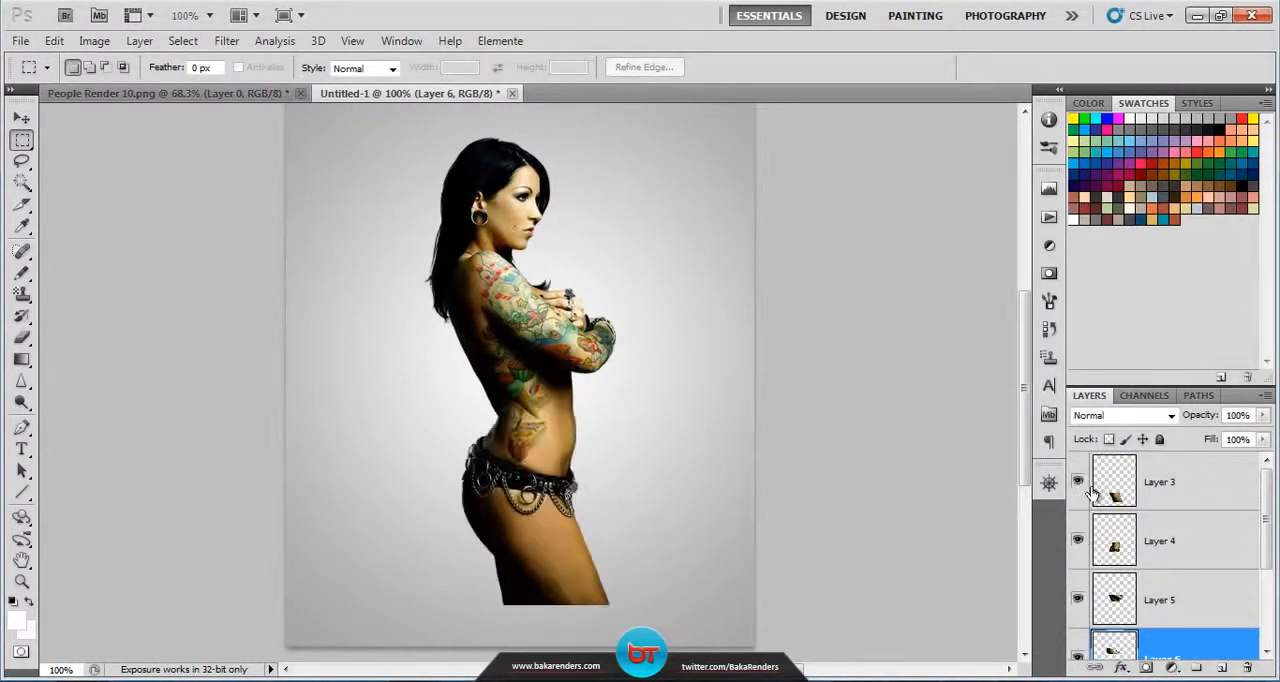
scroll(1110, 545, "down", 1)
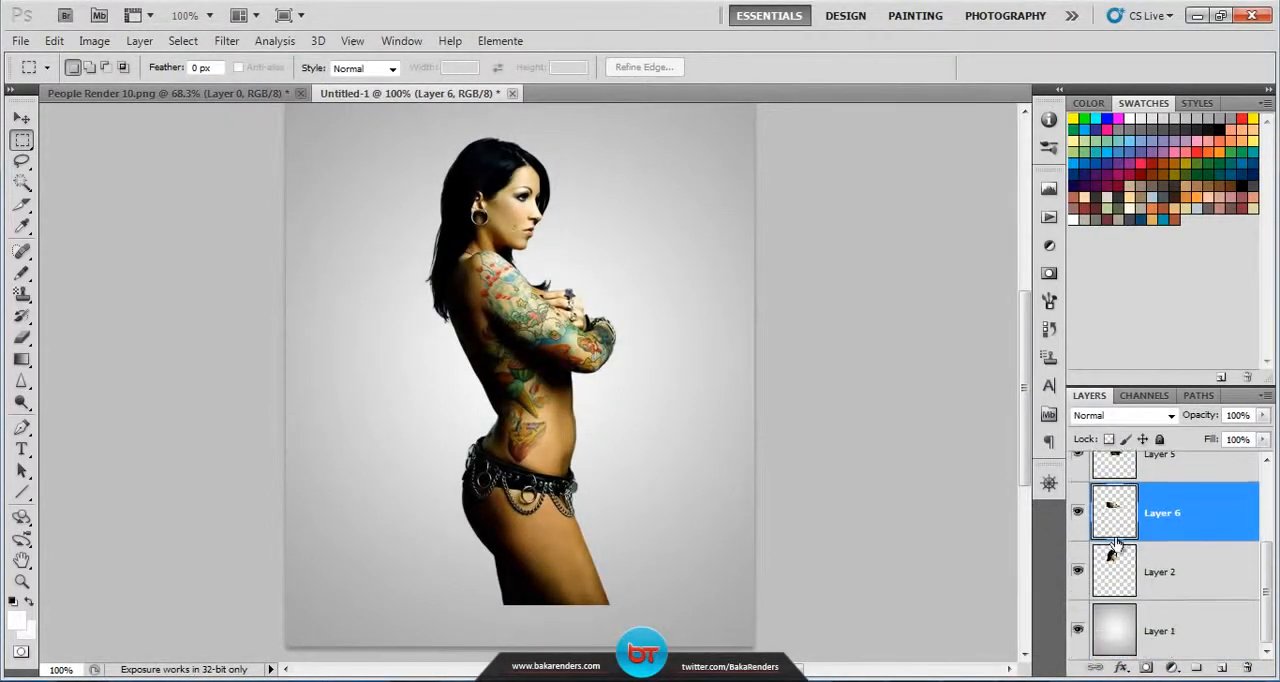
left_click(23, 118)
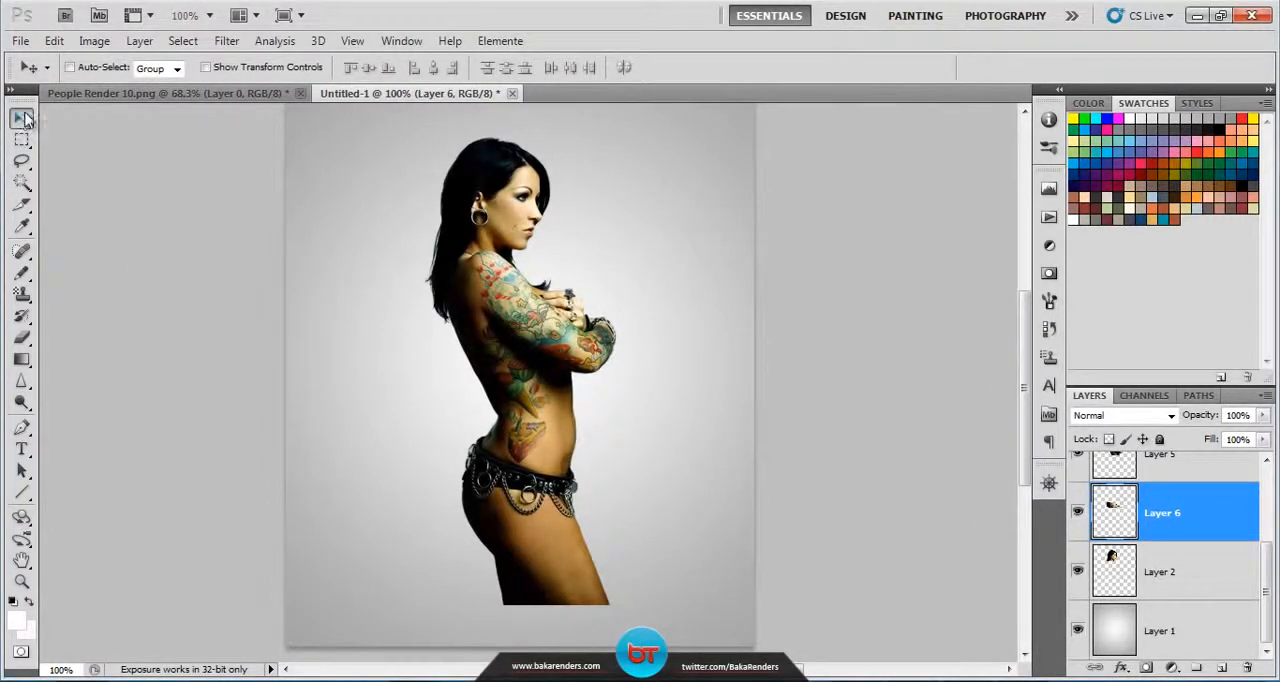
left_click(1174, 570)
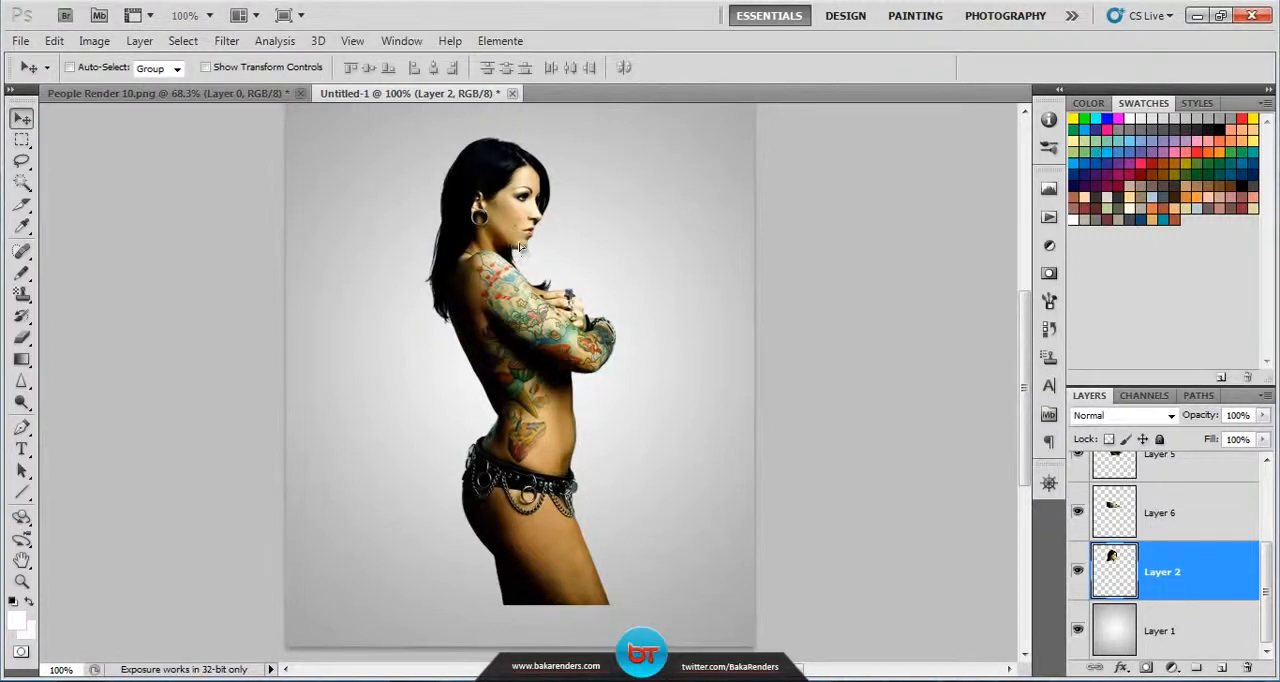
Step: Try moving the head slice to the right and down toward the folded arms, and undo the moves
left_click_drag(519, 247, 527, 247)
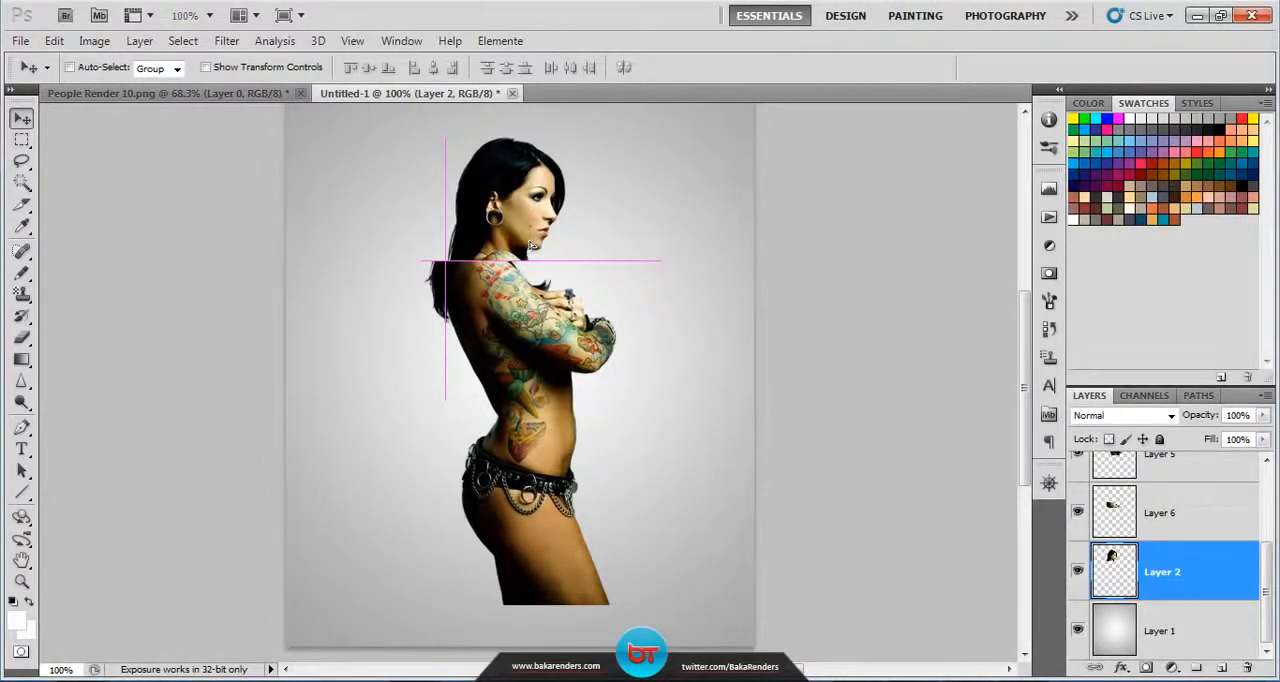
left_click_drag(532, 244, 532, 245)
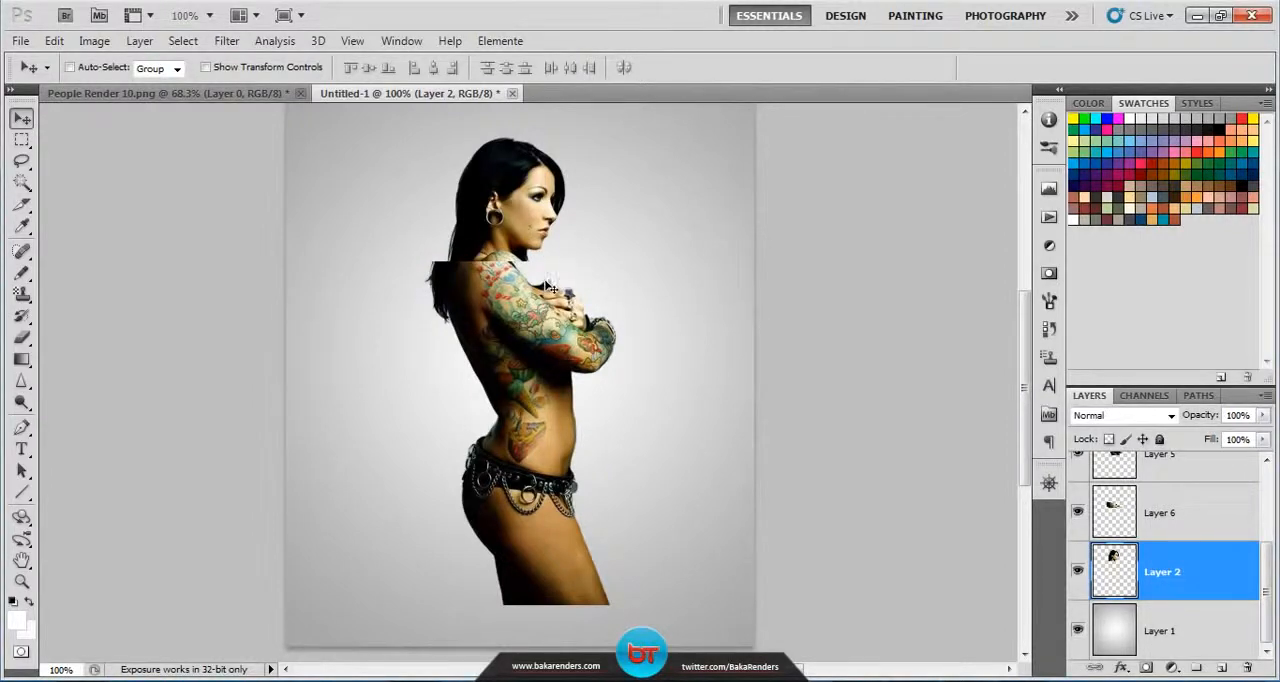
left_click_drag(502, 214, 604, 296)
key("i")
key("ctrl+u")
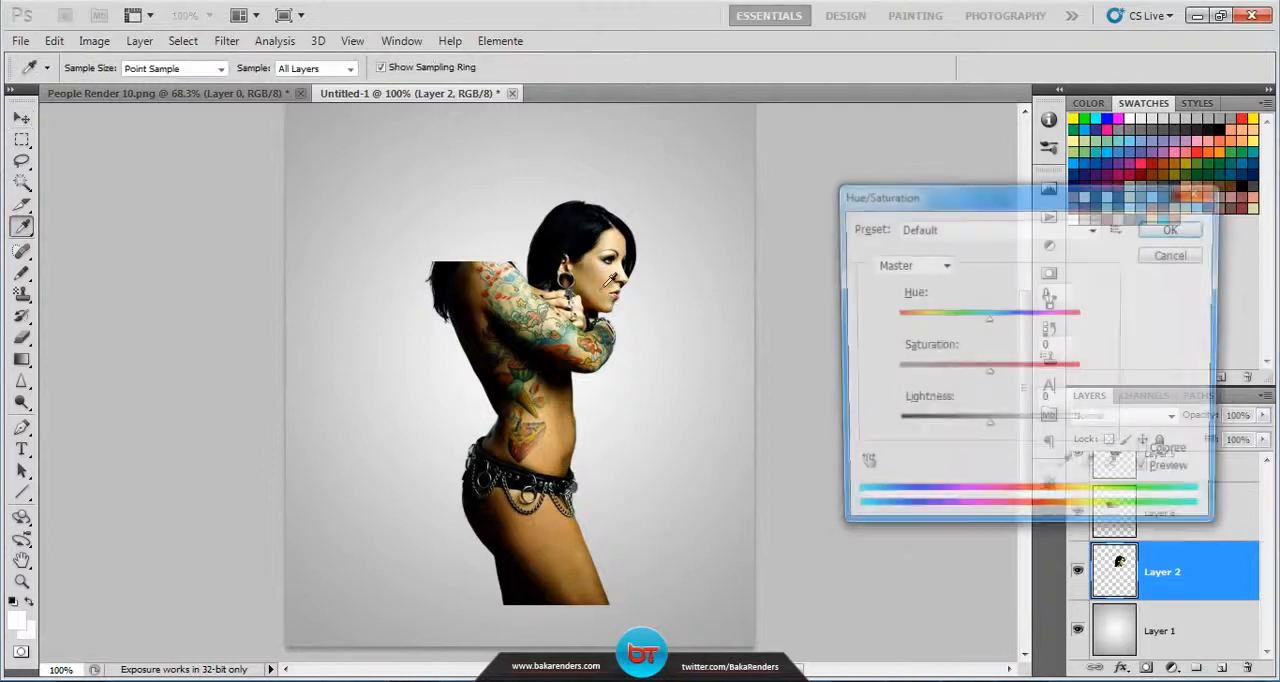
left_click(1180, 258)
key("ctrl+z")
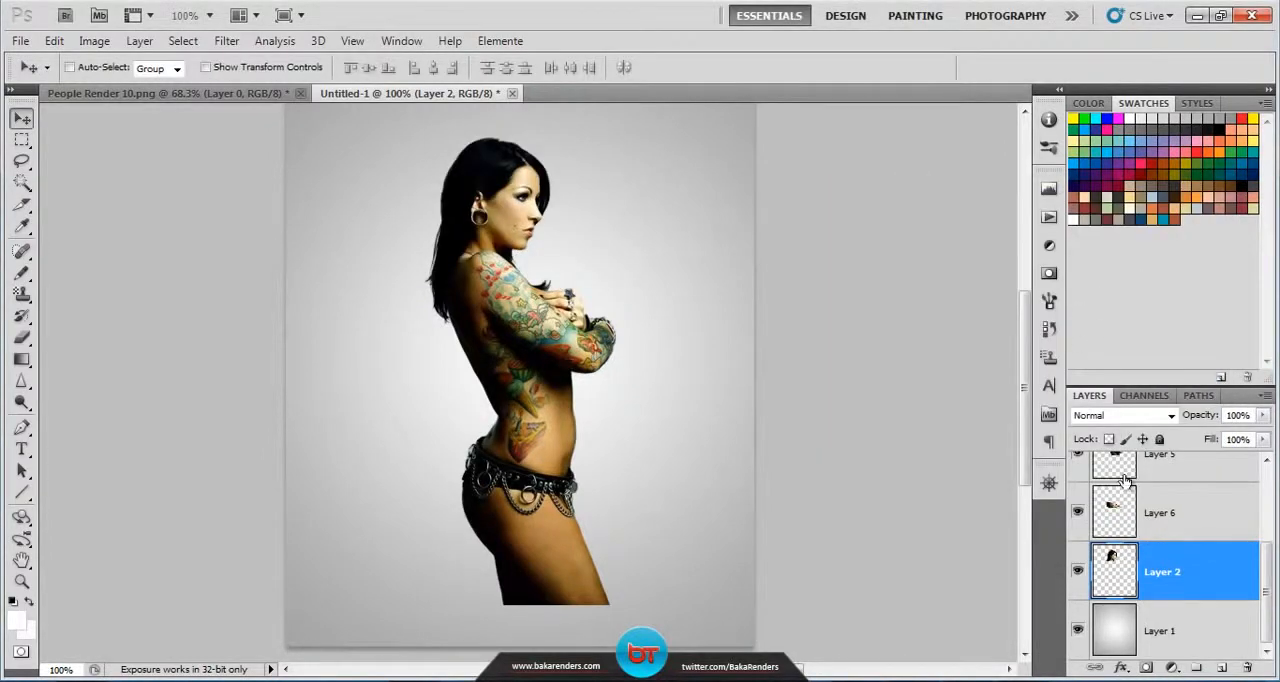
Step: Shift the head slice slightly to the right along the neck cut, and toggle Layer 6's visibility to identify its slice
left_click_drag(511, 247, 556, 262)
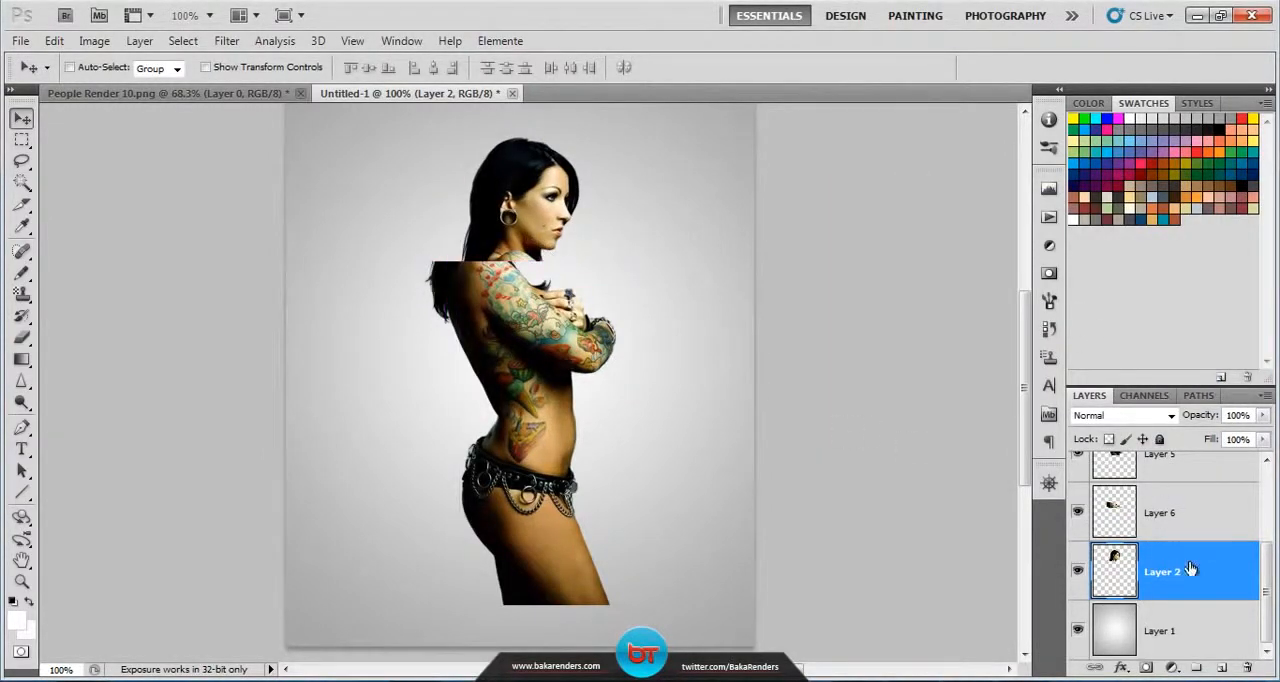
scroll(1163, 572, "up", 1)
left_click(1122, 570)
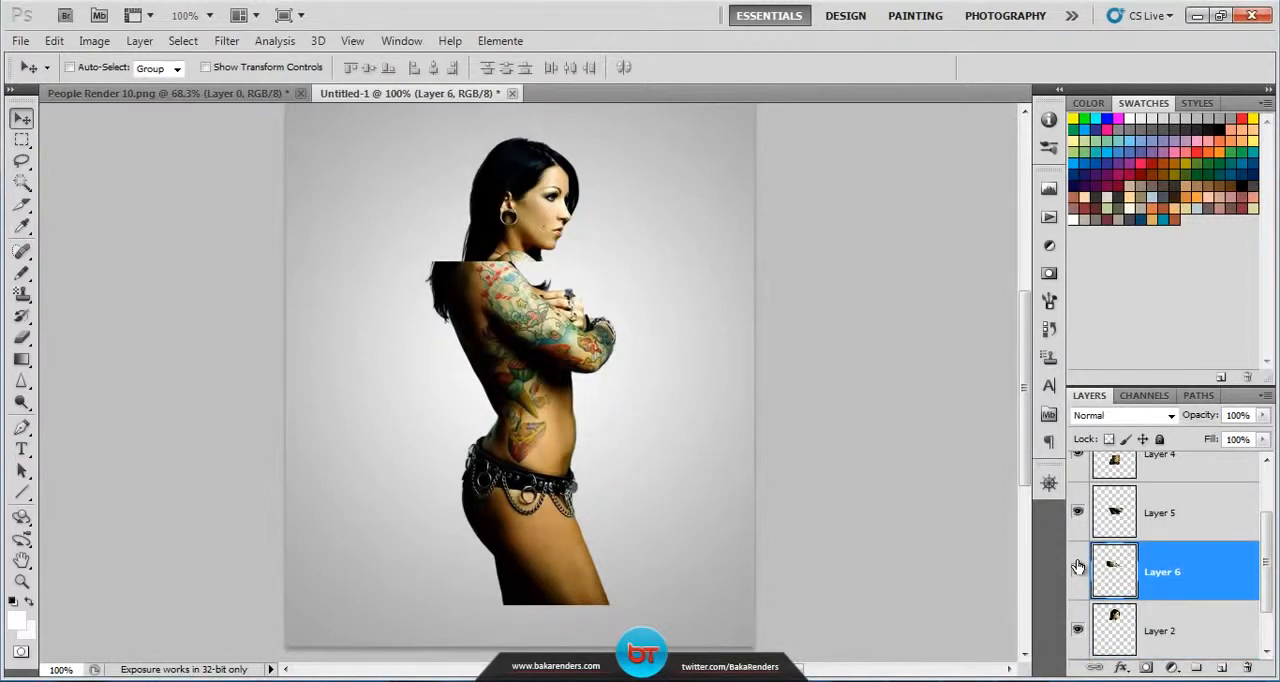
left_click(1078, 570)
left_click(1078, 570)
scroll(1154, 578, "up", 1)
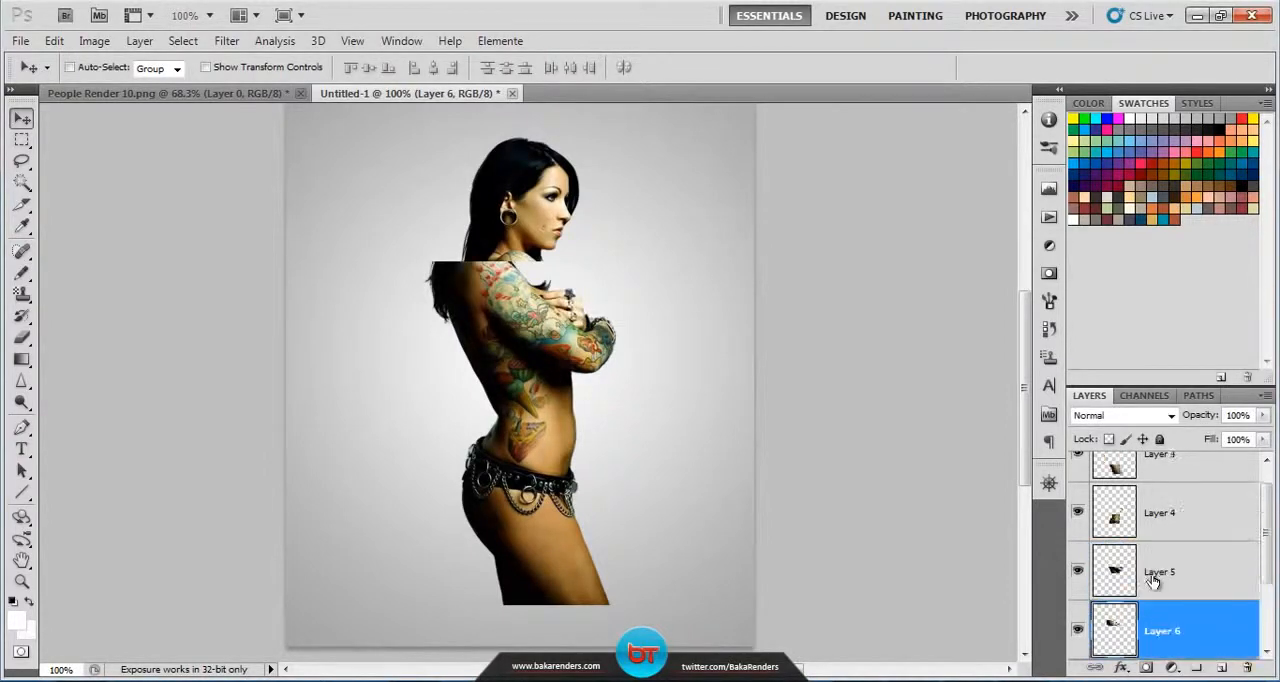
Step: Identify the lower torso slice by toggling Layer 5's visibility, and shift that slice slightly to the left along its cuts
left_click(1078, 570)
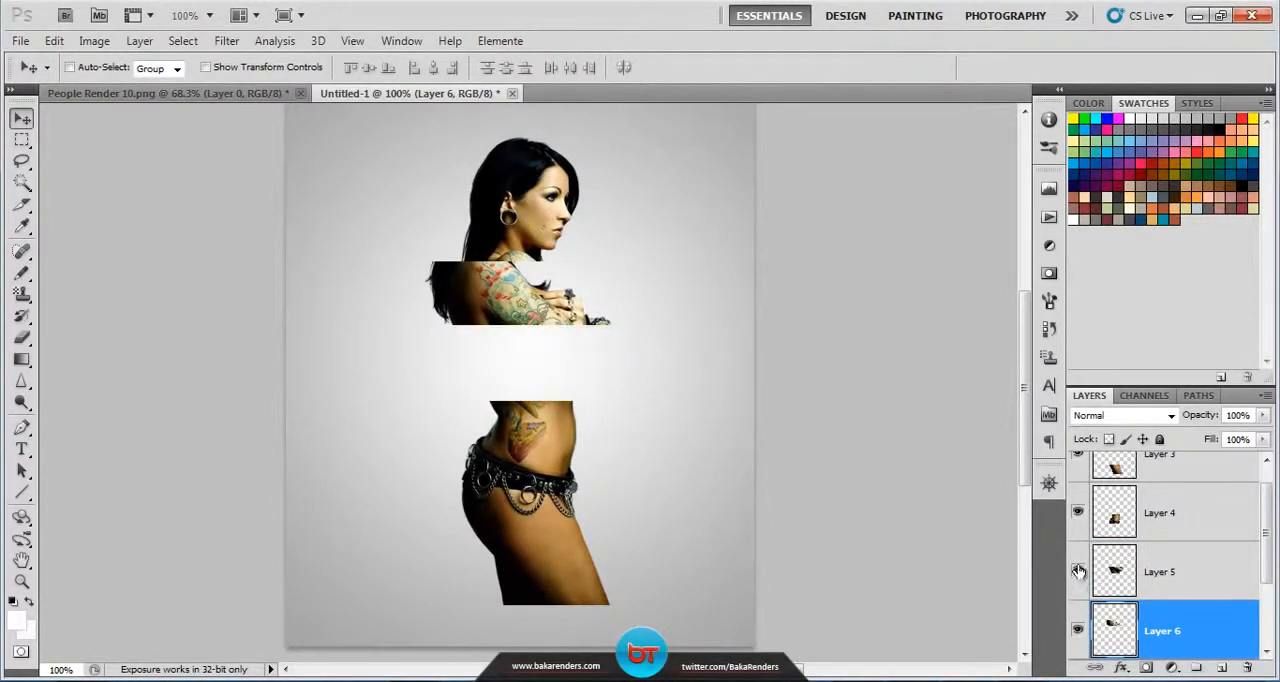
left_click(1078, 570)
left_click(1208, 572)
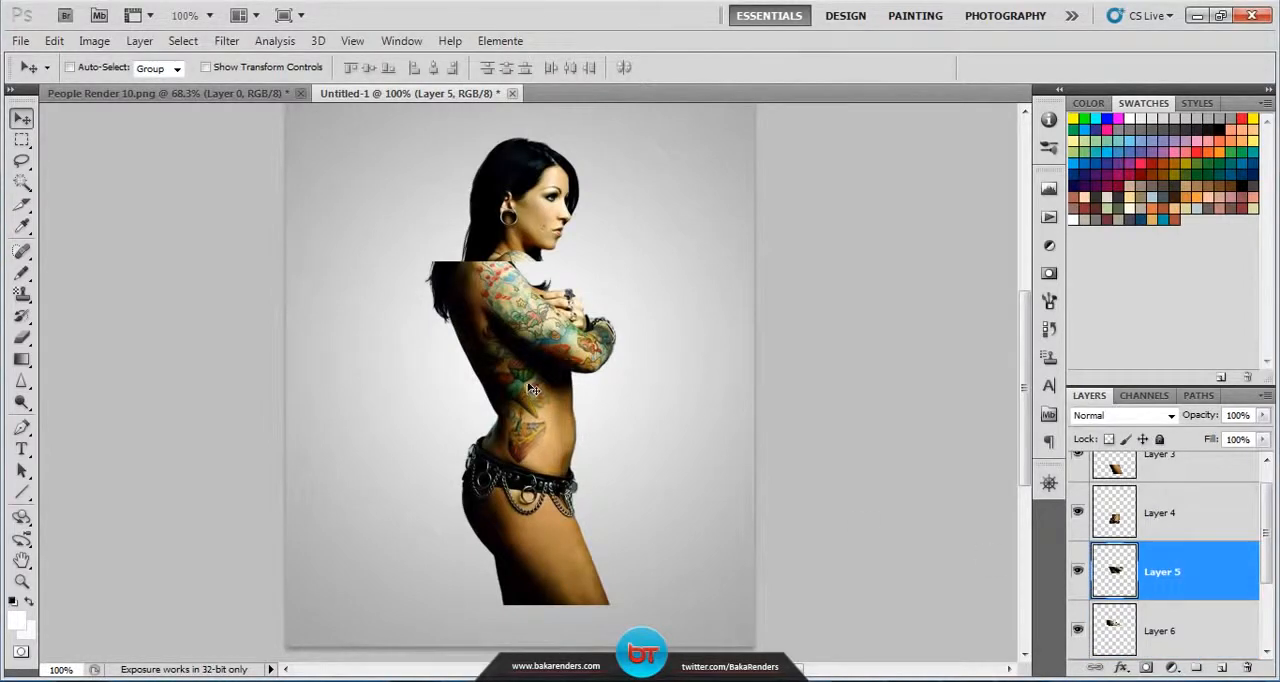
left_click_drag(535, 387, 509, 383)
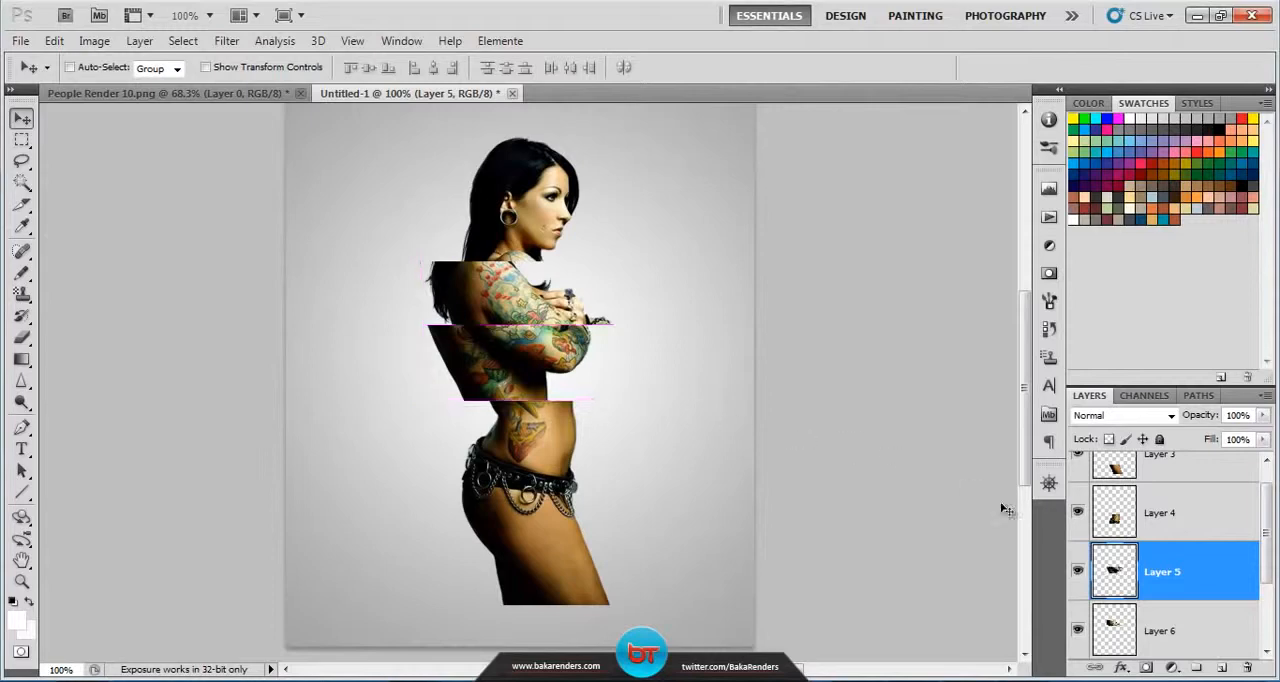
Step: Make the legs slice, Layer 3, active and shift it slightly to the left below the belt
scroll(1140, 545, "up", 1)
left_click(1170, 487)
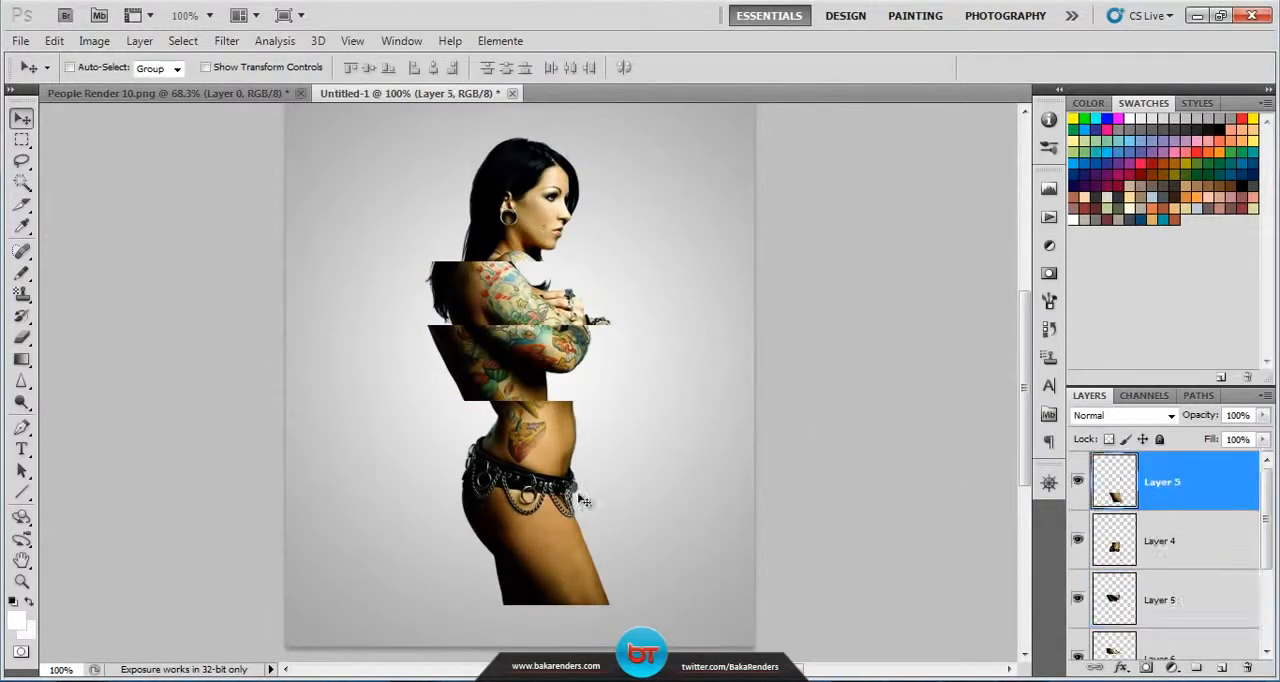
left_click_drag(524, 540, 507, 538)
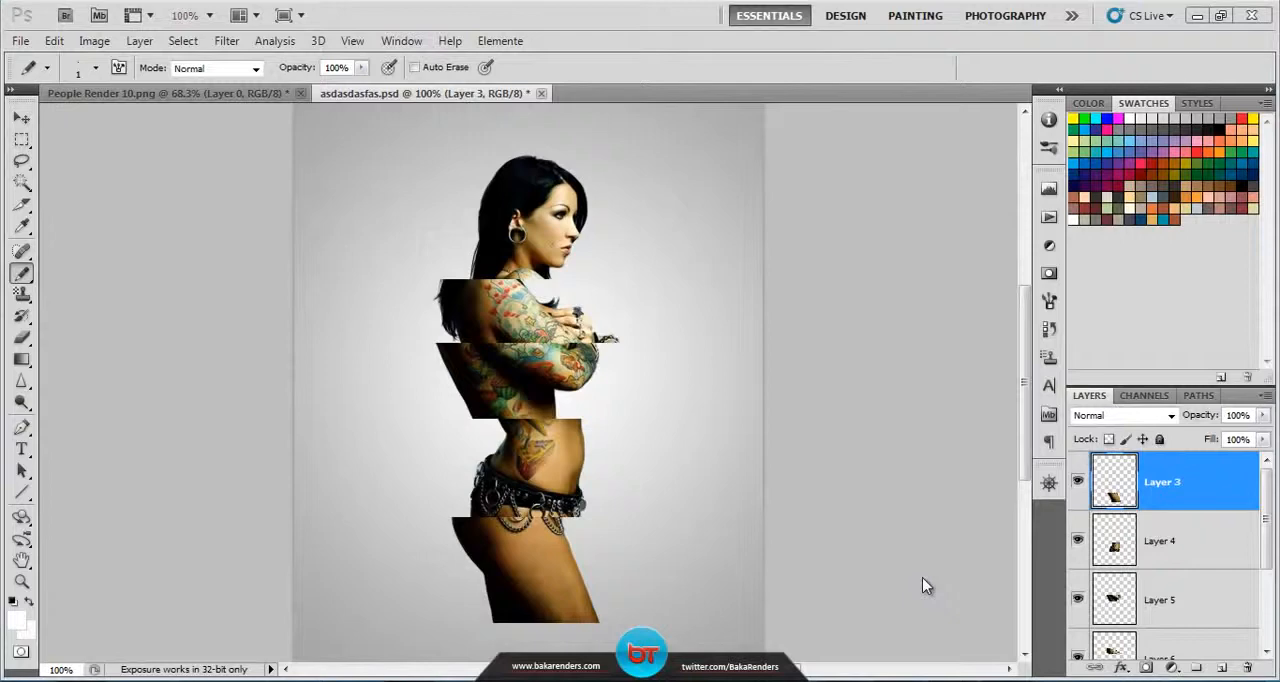
Step: Create a new layer above Layer 3 and name it Lines
left_click(1221, 668)
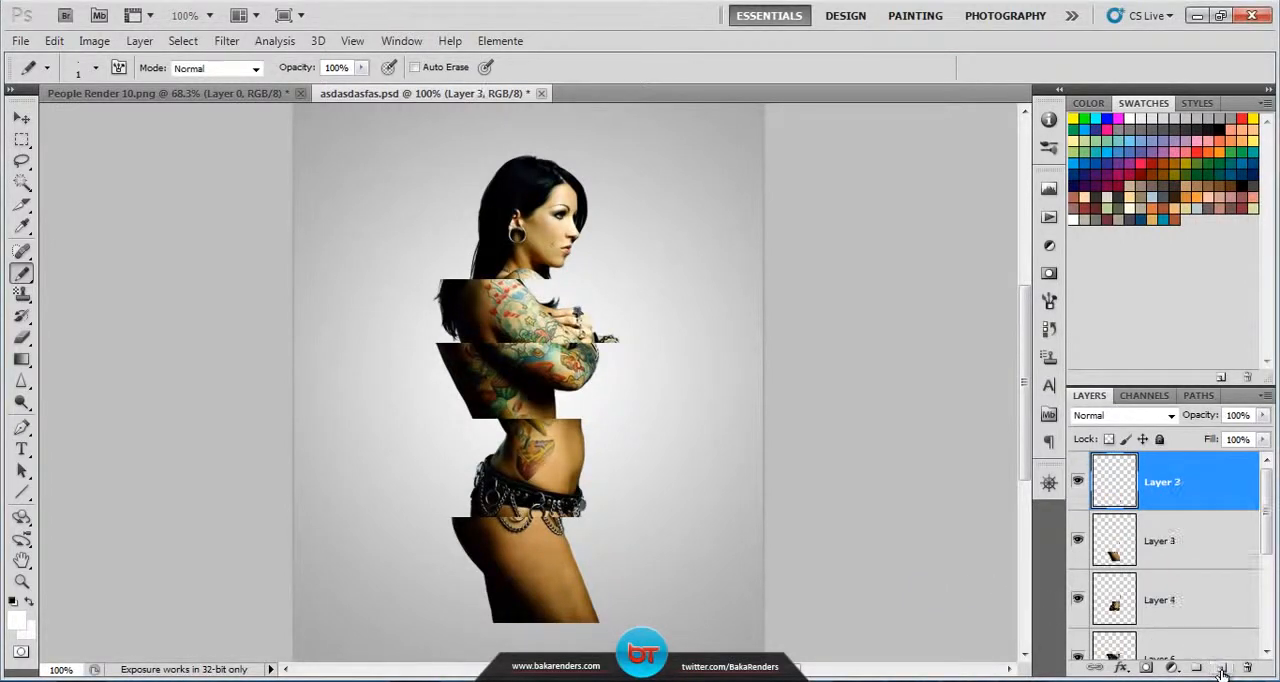
double_click(1160, 484)
type("Lines")
key("Return")
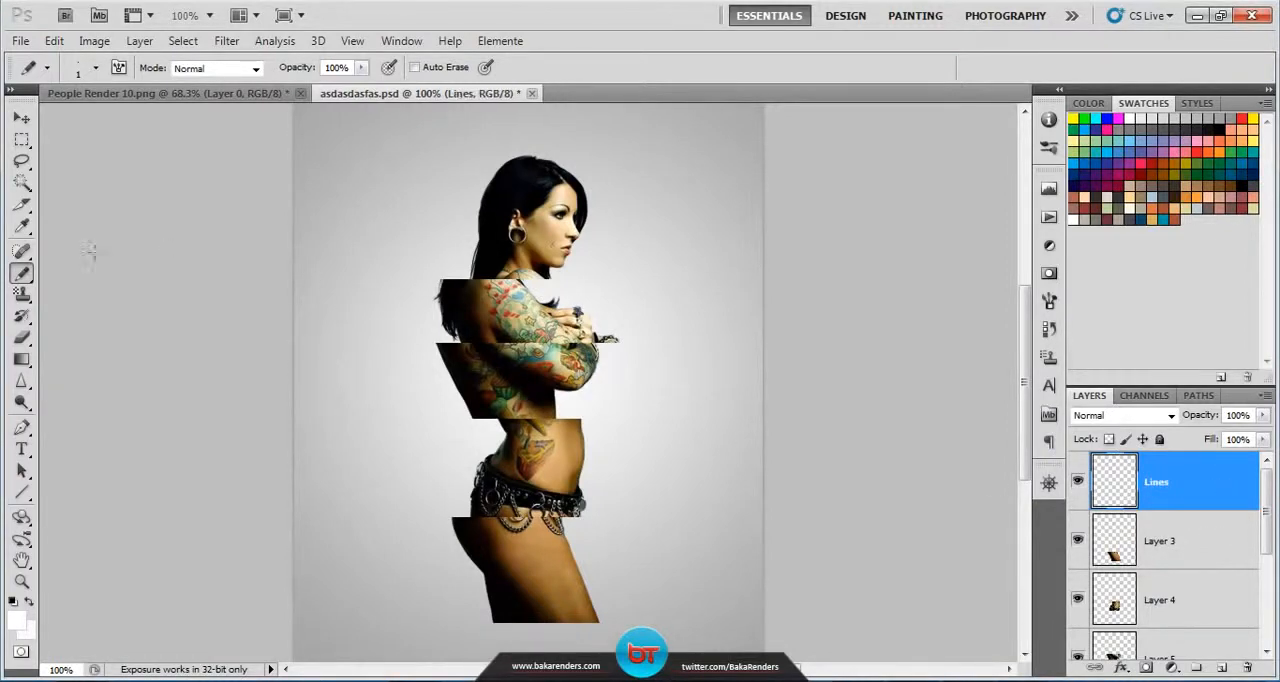
Step: With the Pencil tool at size 1, draw a straight white horizontal line along the cut between the head and shoulder slices
right_click(22, 272)
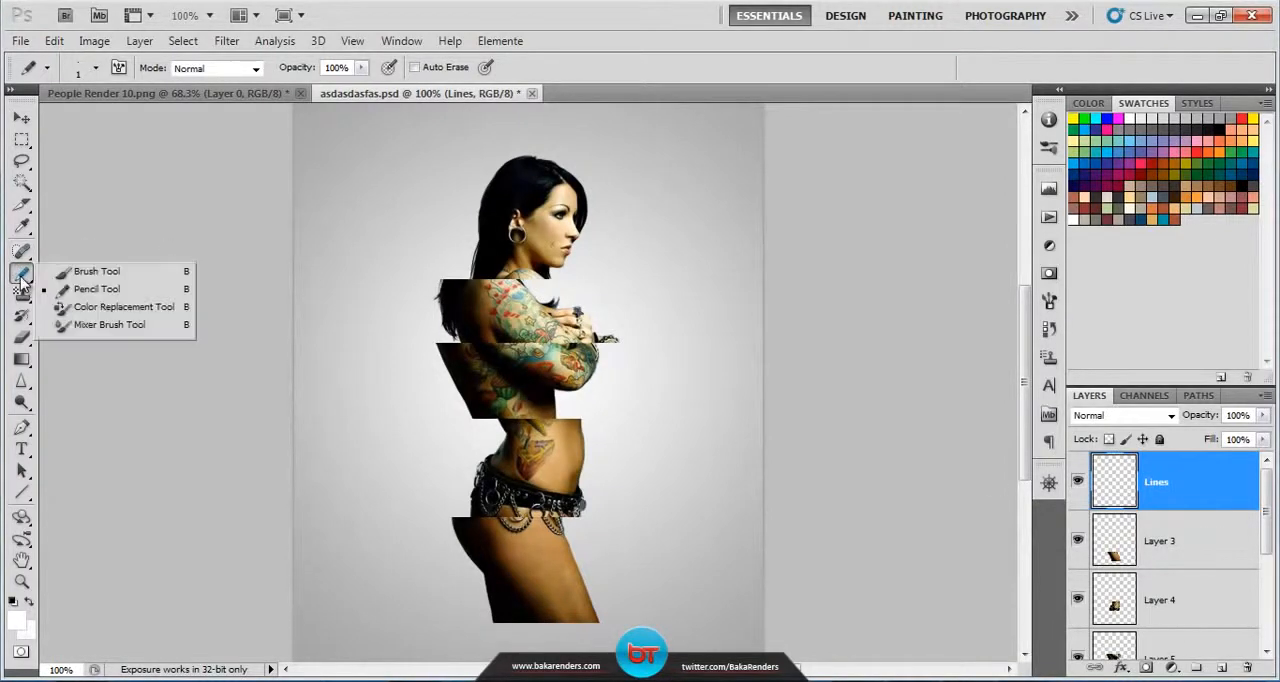
left_click(85, 290)
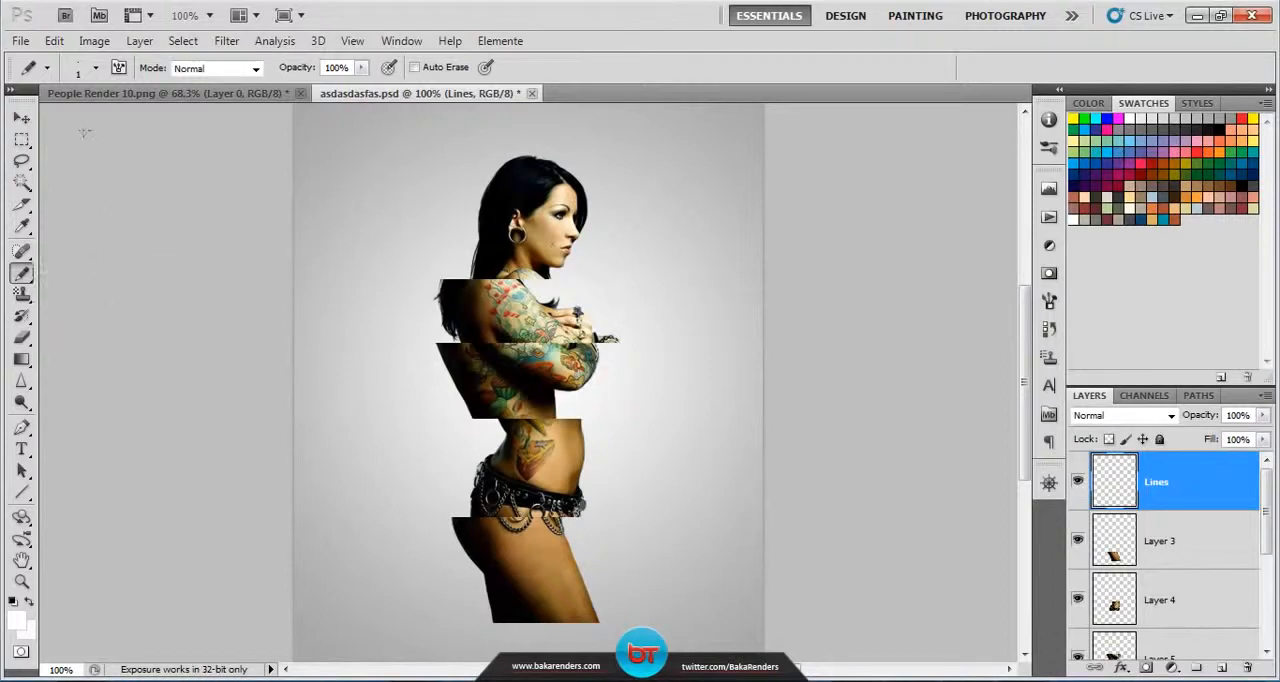
left_click(97, 70)
left_click(97, 70)
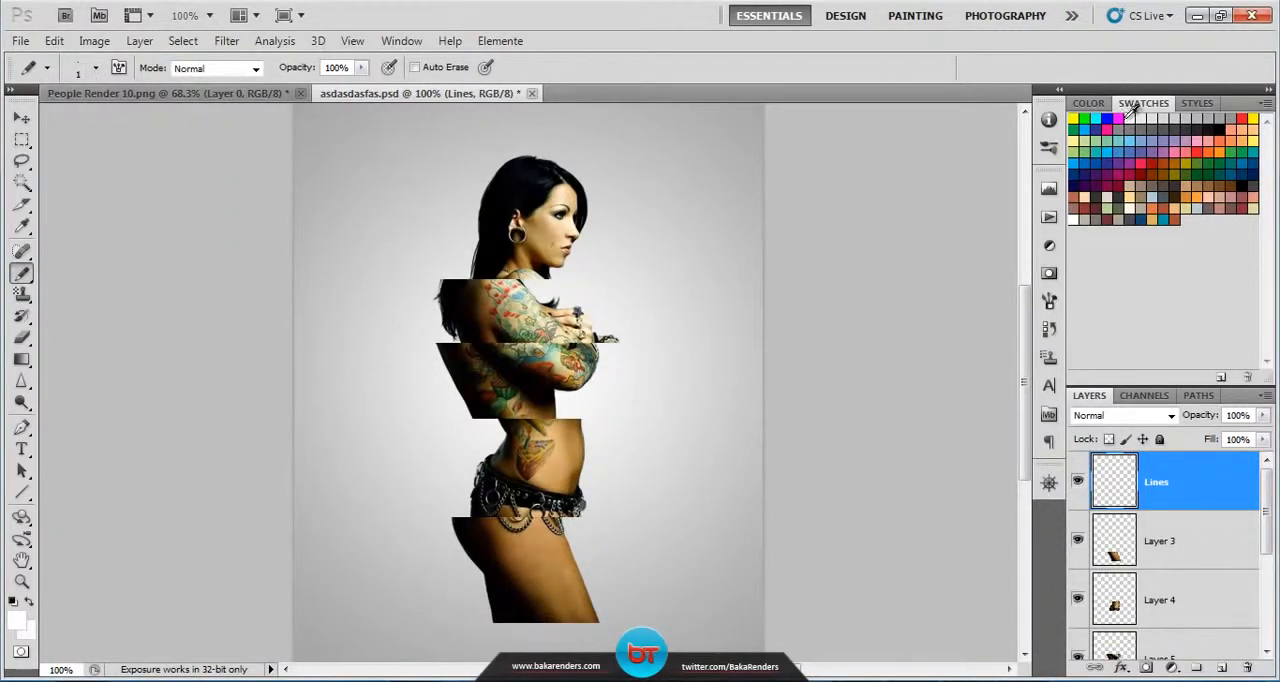
scroll(460, 190, "up", 11)
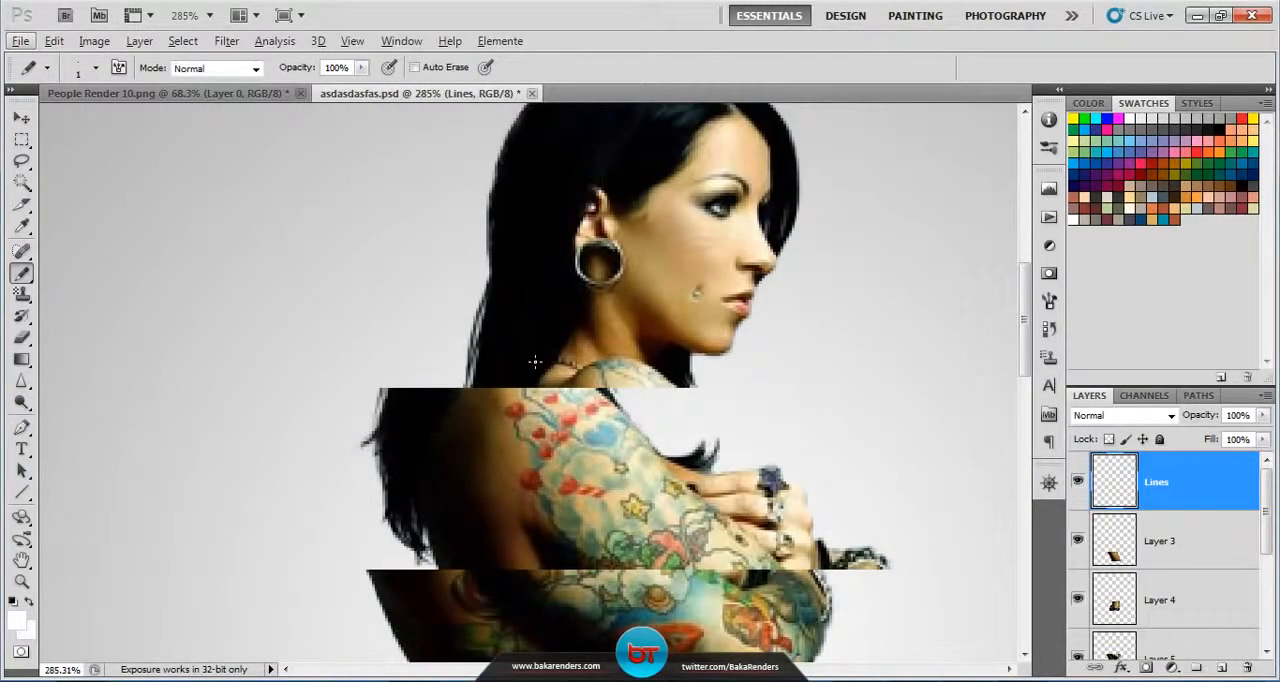
scroll(502, 360, "up", 2)
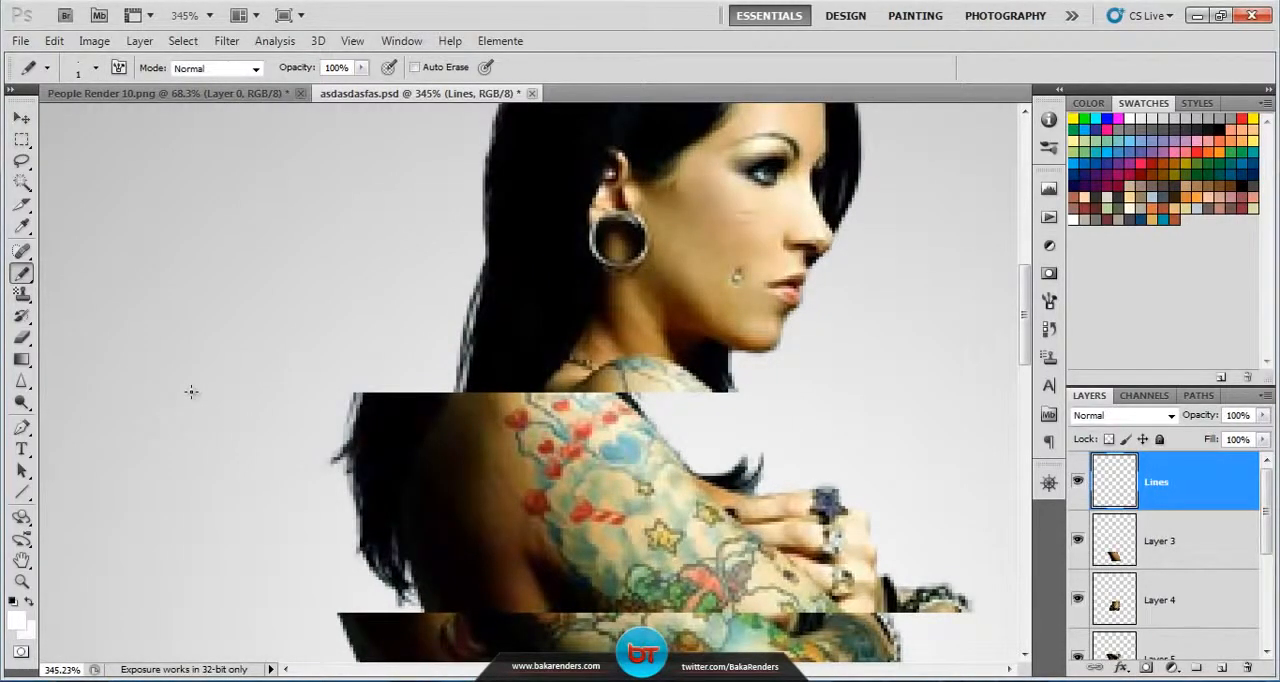
left_click_drag(188, 390, 994, 406)
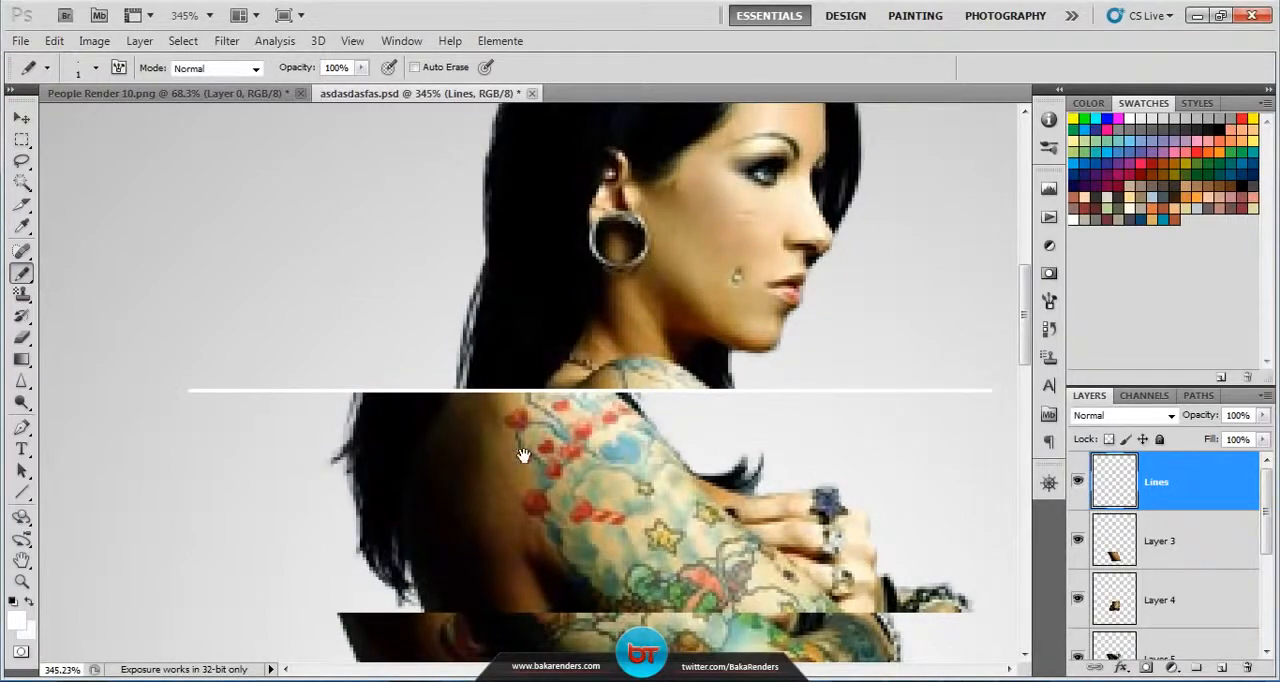
Step: Draw straight white horizontal lines along the cut below the shoulder slice and the cut above the lower torso slice
scroll(531, 295, "down", 5)
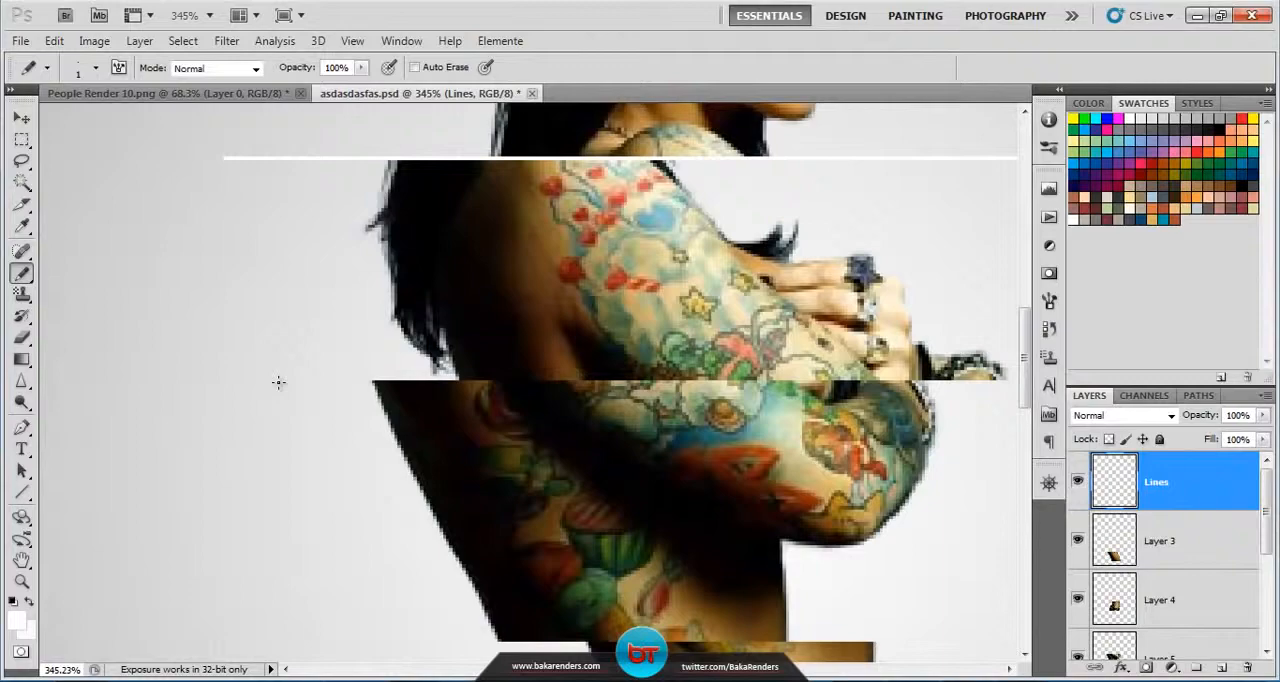
mouse_move(278, 382)
left_mouse_down()
mouse_move(1080, 388)
mouse_move(1020, 384)
left_mouse_up()
left_click_drag(488, 521, 608, 276)
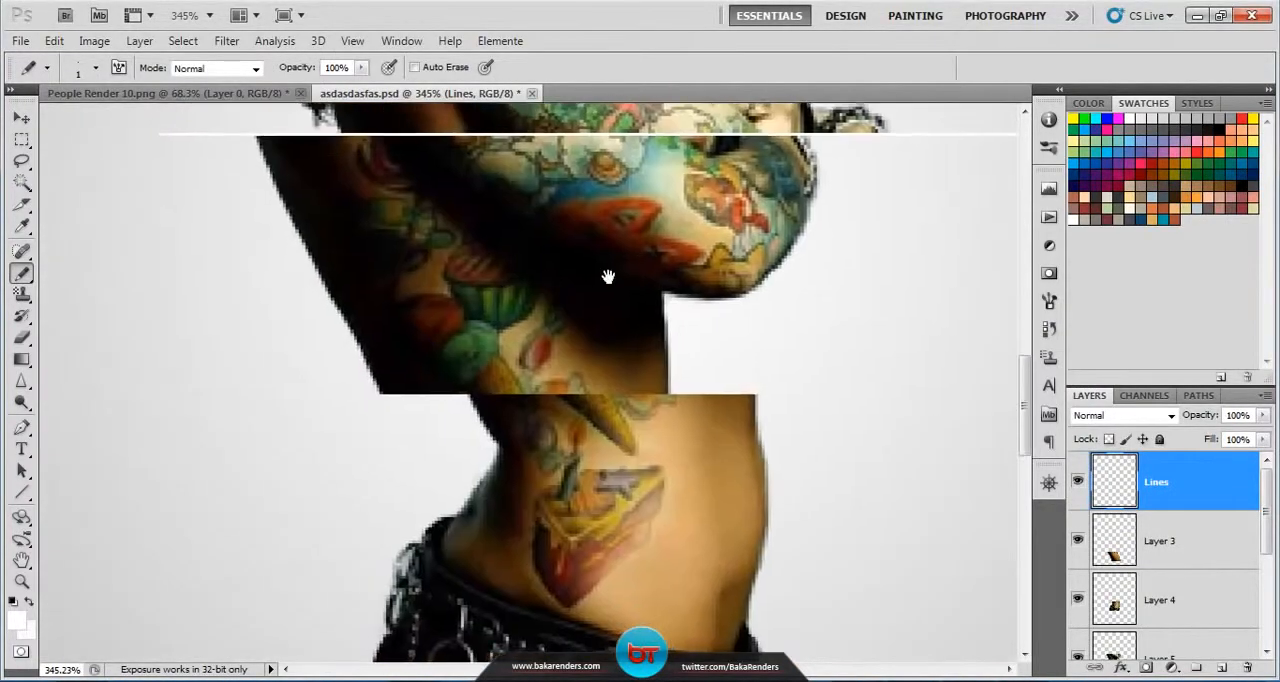
left_click_drag(288, 374, 808, 390)
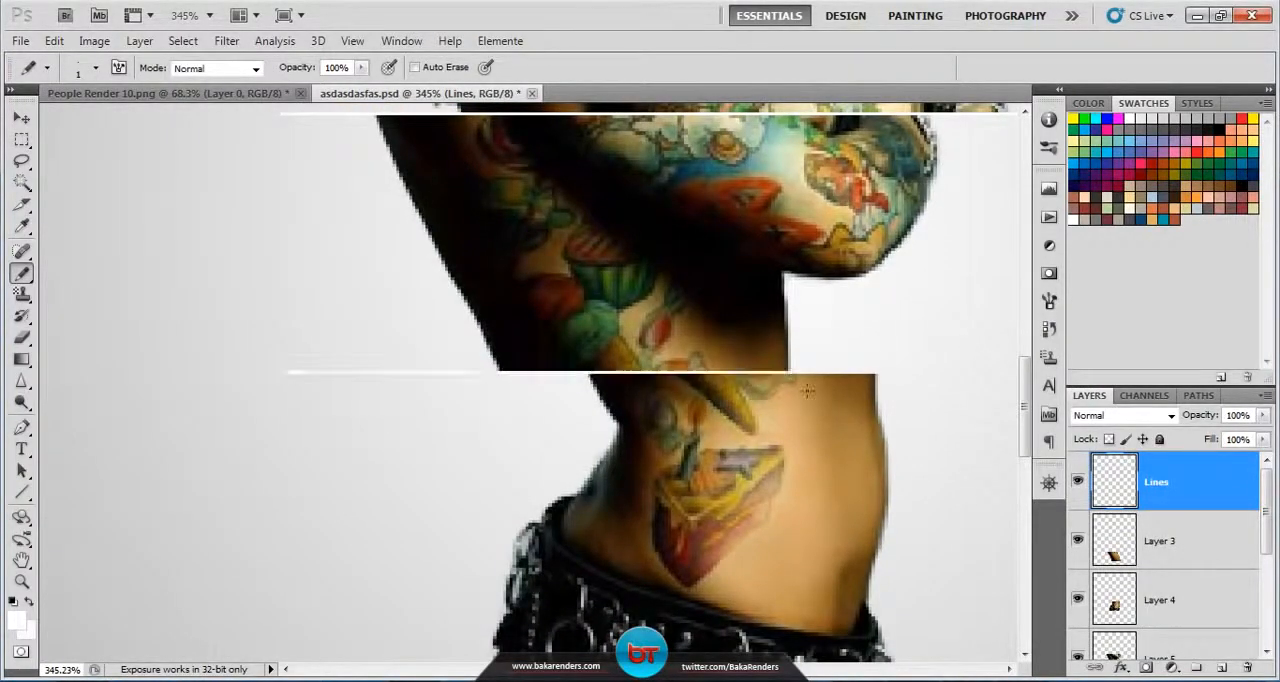
Step: Draw a straight white horizontal line along the cut between the belt and the legs slice
scroll(311, 290, "down", 5)
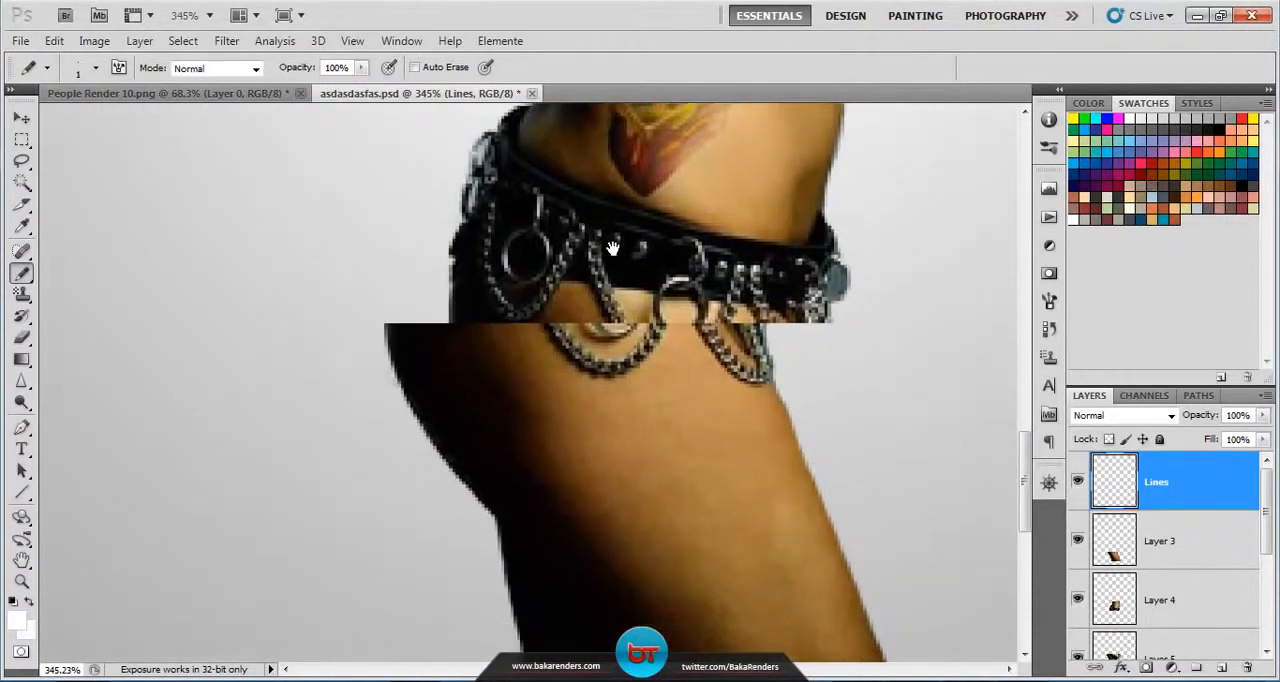
left_click(230, 301, "shift")
left_click(632, 305, "shift")
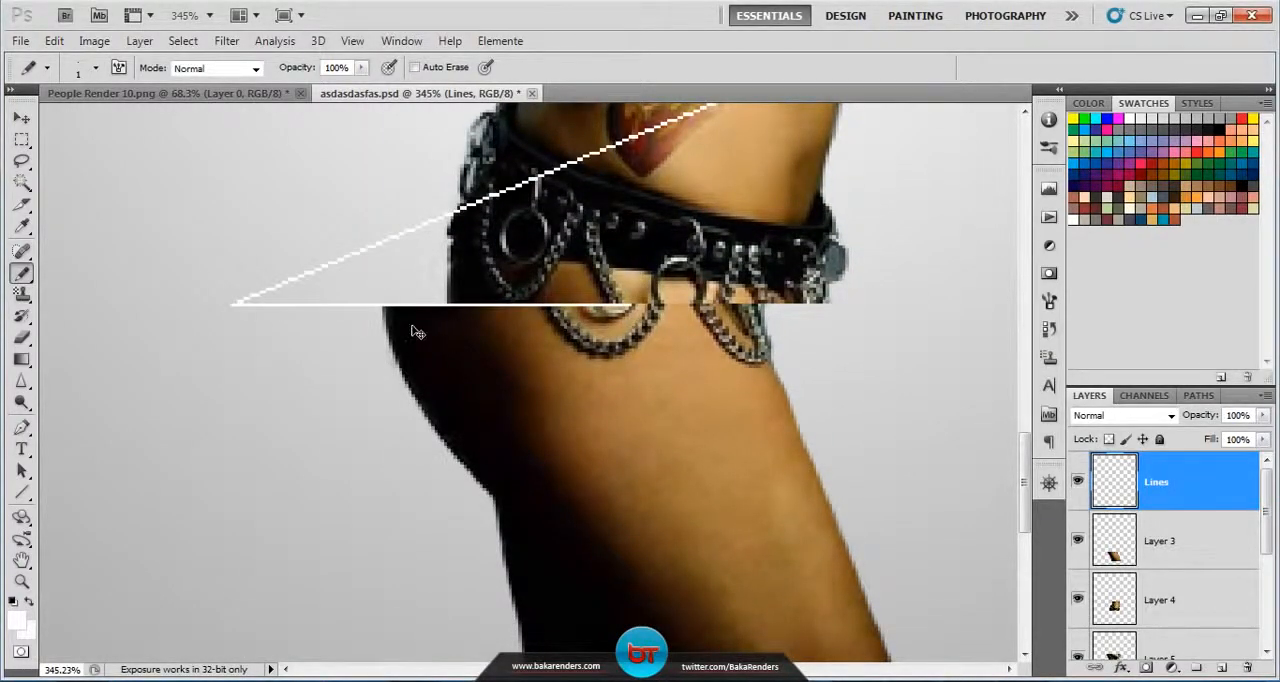
key("ctrl+z")
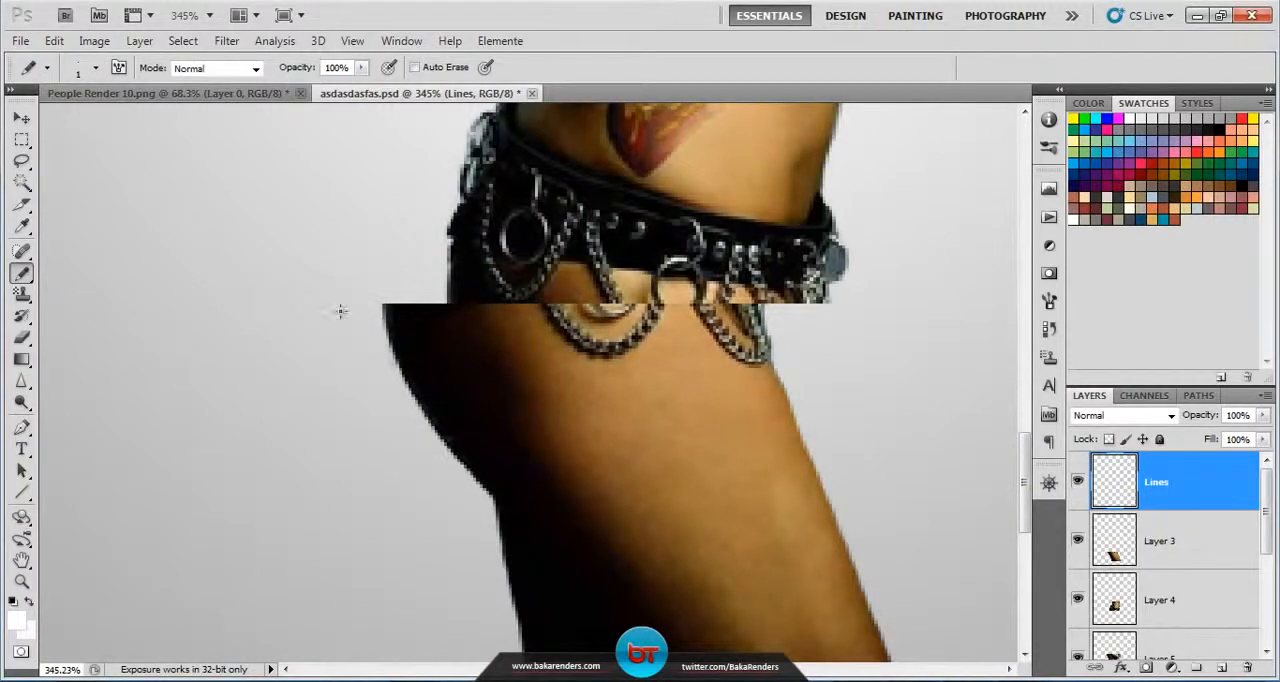
left_click_drag(250, 305, 965, 328)
Step: Draw connected straight white test segments across the legs slice with the Pencil tool, and undo all of them
left_click_drag(455, 540, 585, 458)
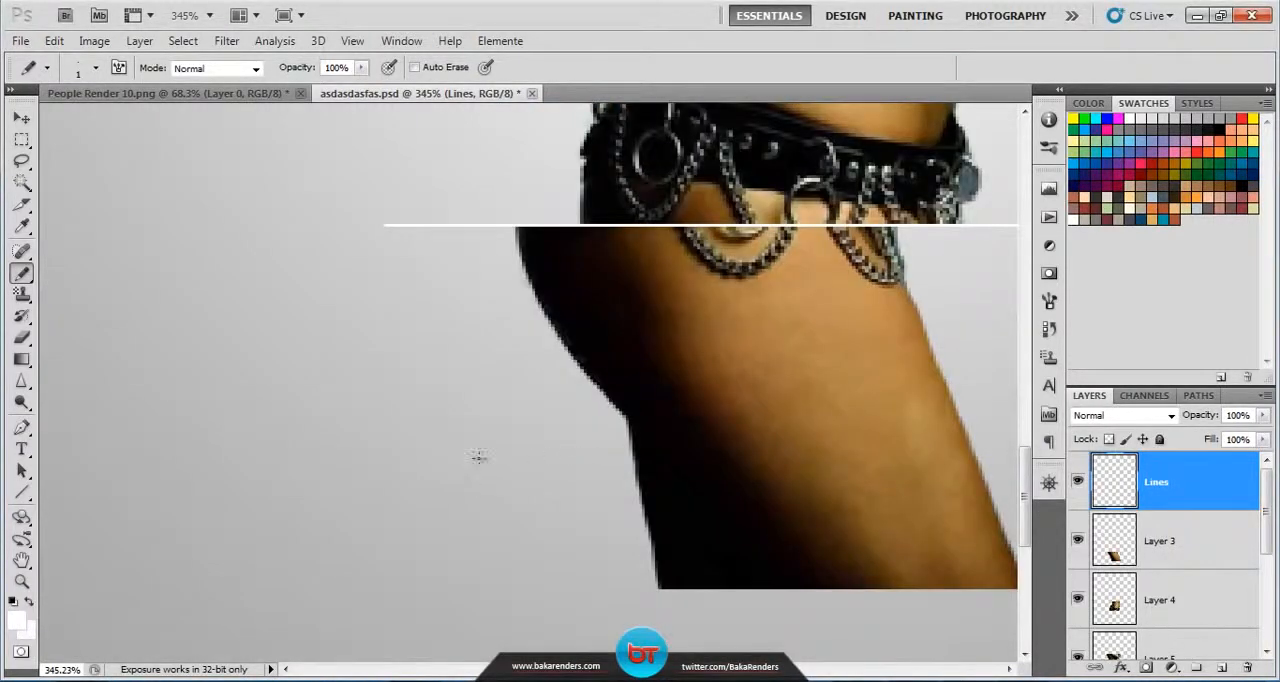
left_click(463, 374, "shift")
left_click(378, 474, "shift")
left_click(870, 494, "shift")
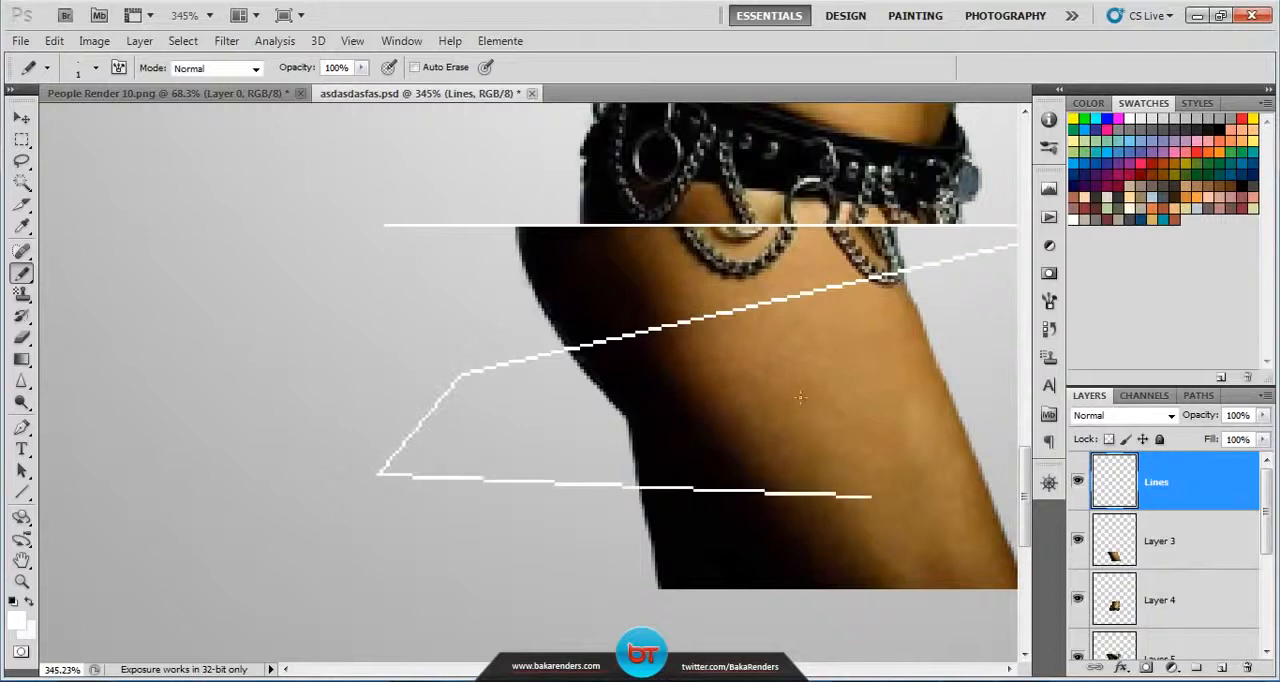
left_click(790, 380, "shift")
left_click(527, 296, "shift")
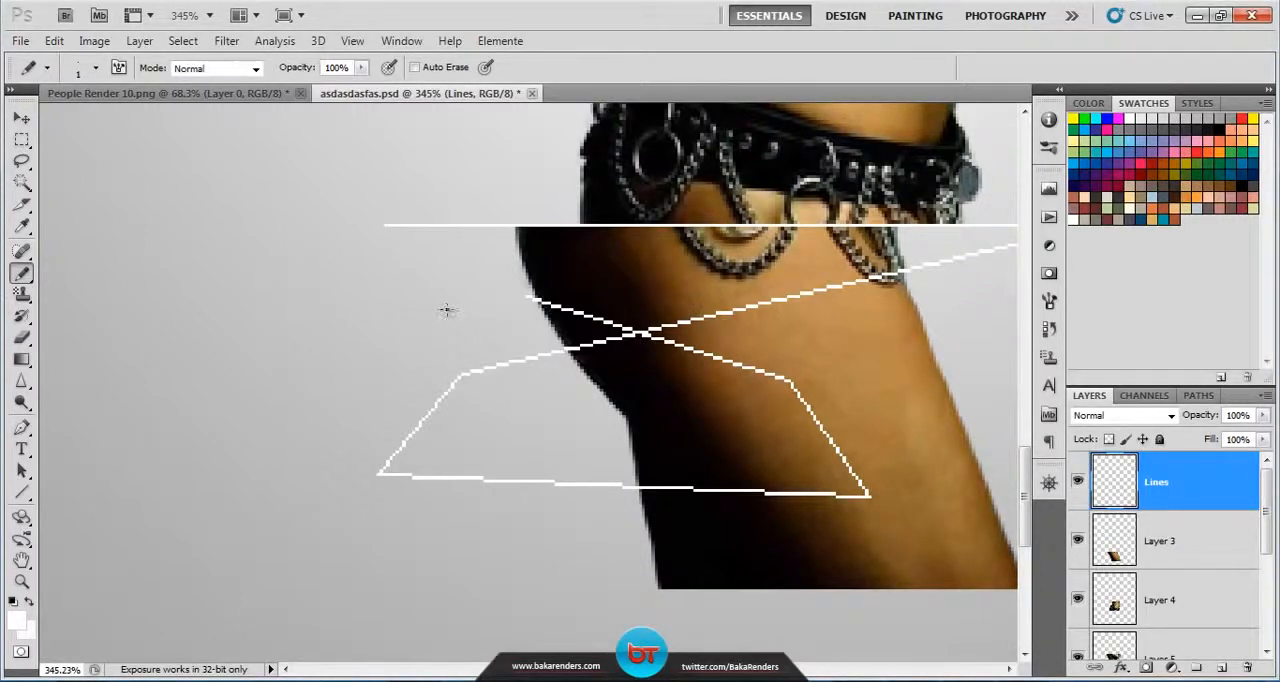
key("ctrl+alt+z")
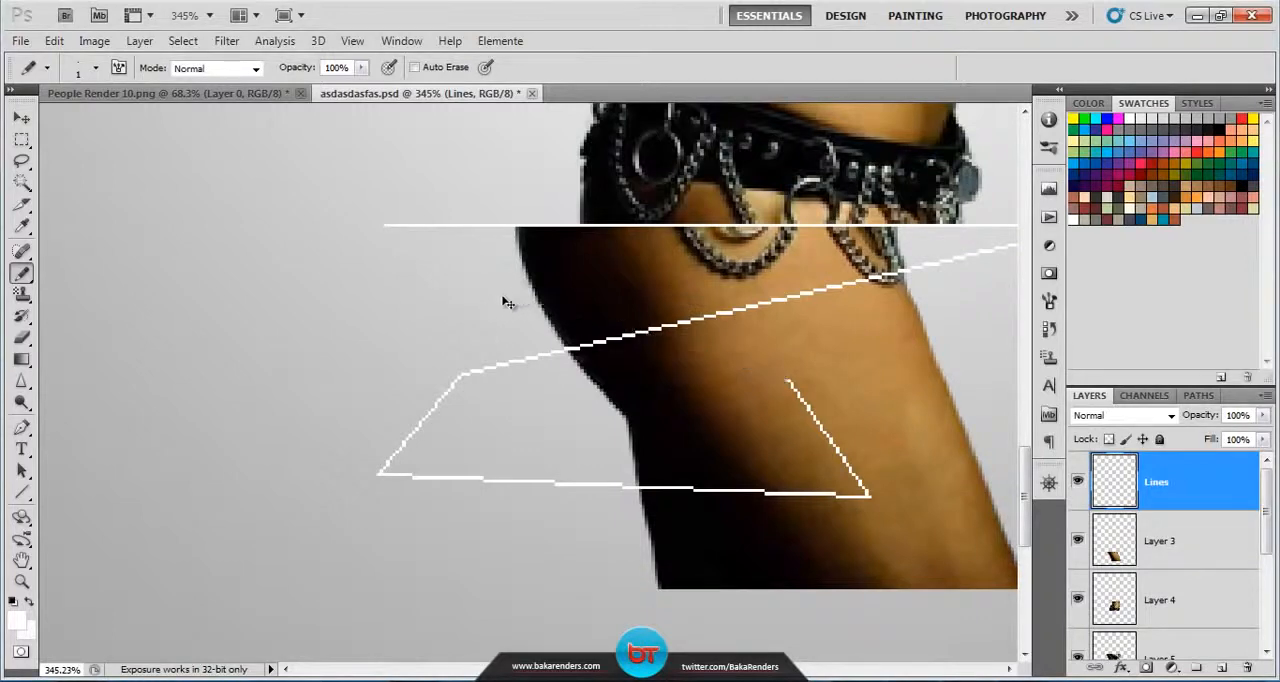
key("ctrl+alt+z")
key("ctrl+alt+z")
key("ctrl+alt+z")
key("ctrl+alt+z")
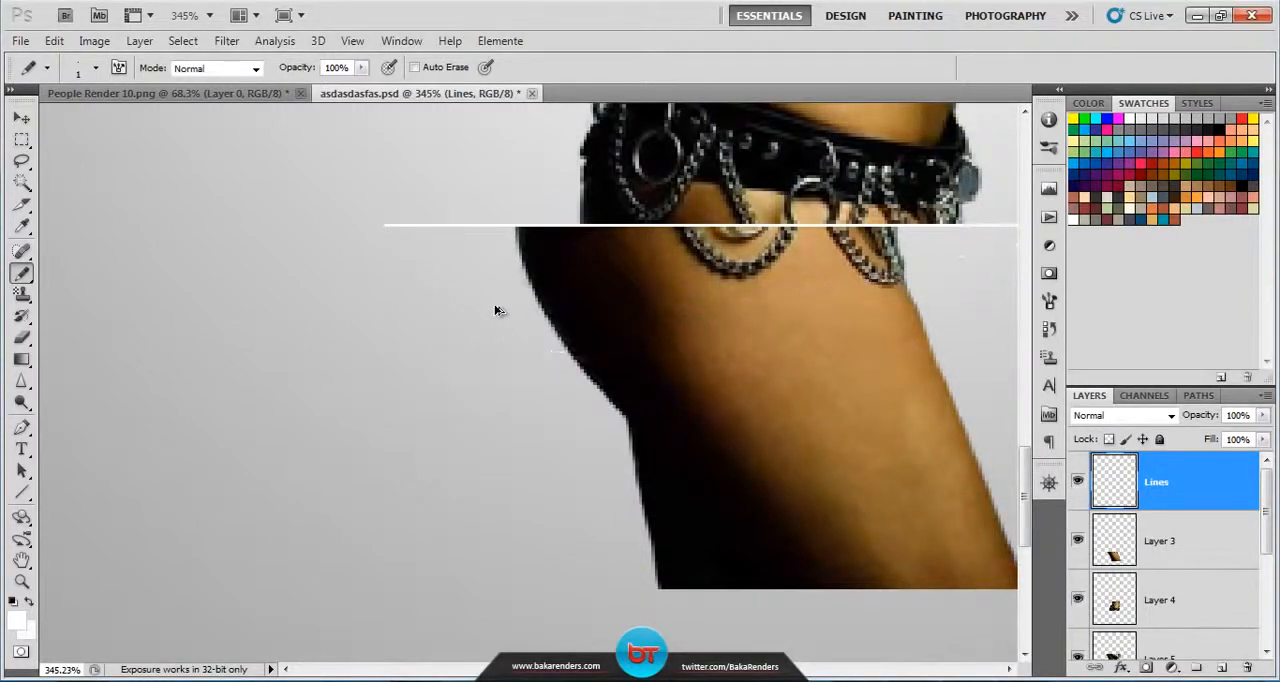
Step: Display the image at actual pixels and add a new layer directly above the Background layer
left_click_drag(629, 357, 453, 385)
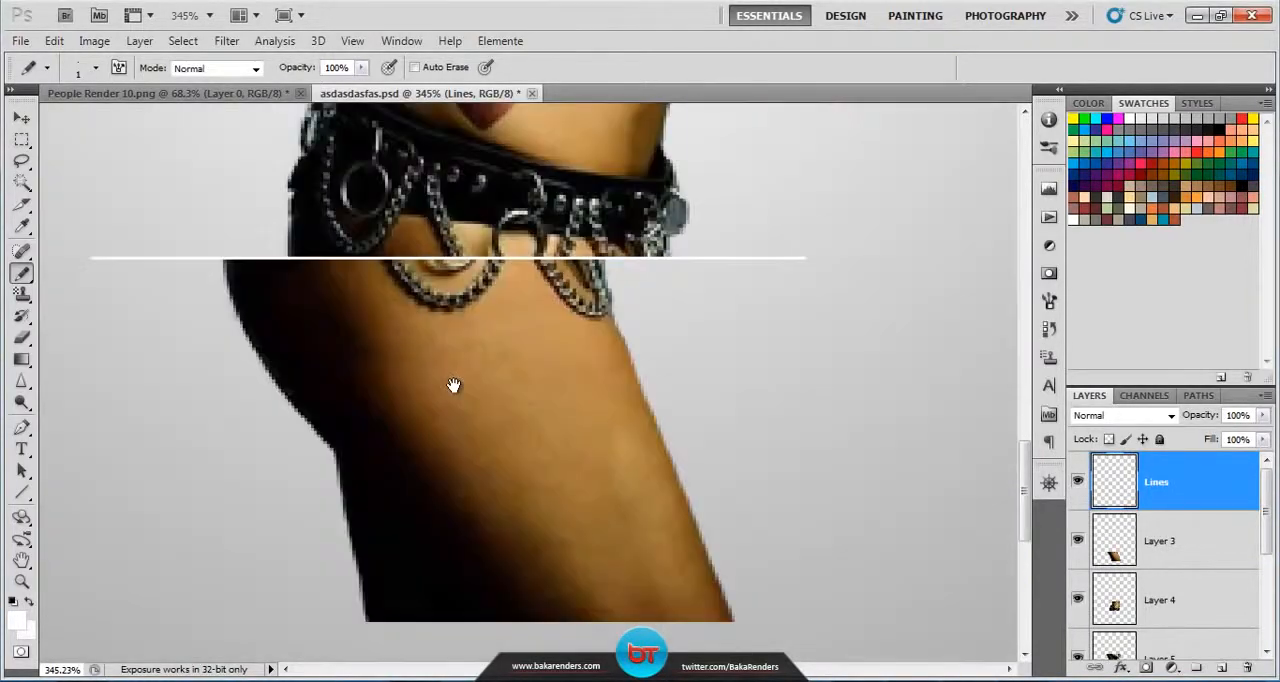
left_click(22, 582)
left_click(454, 67)
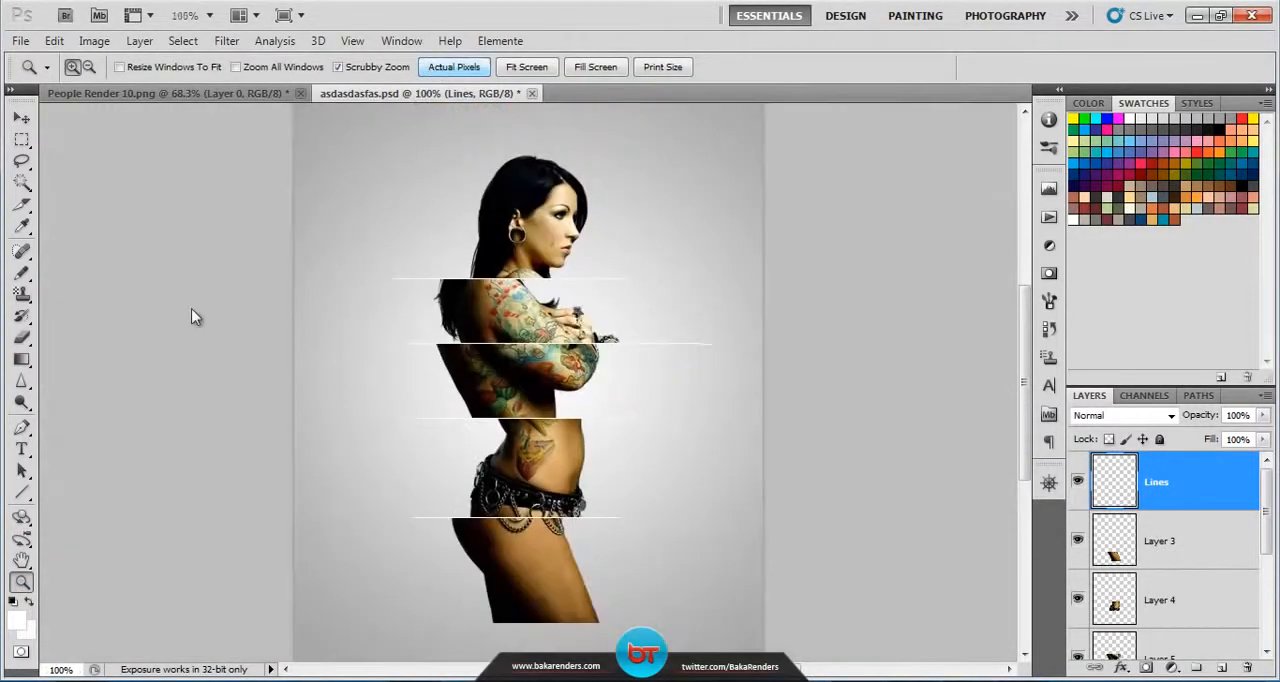
left_click(22, 272)
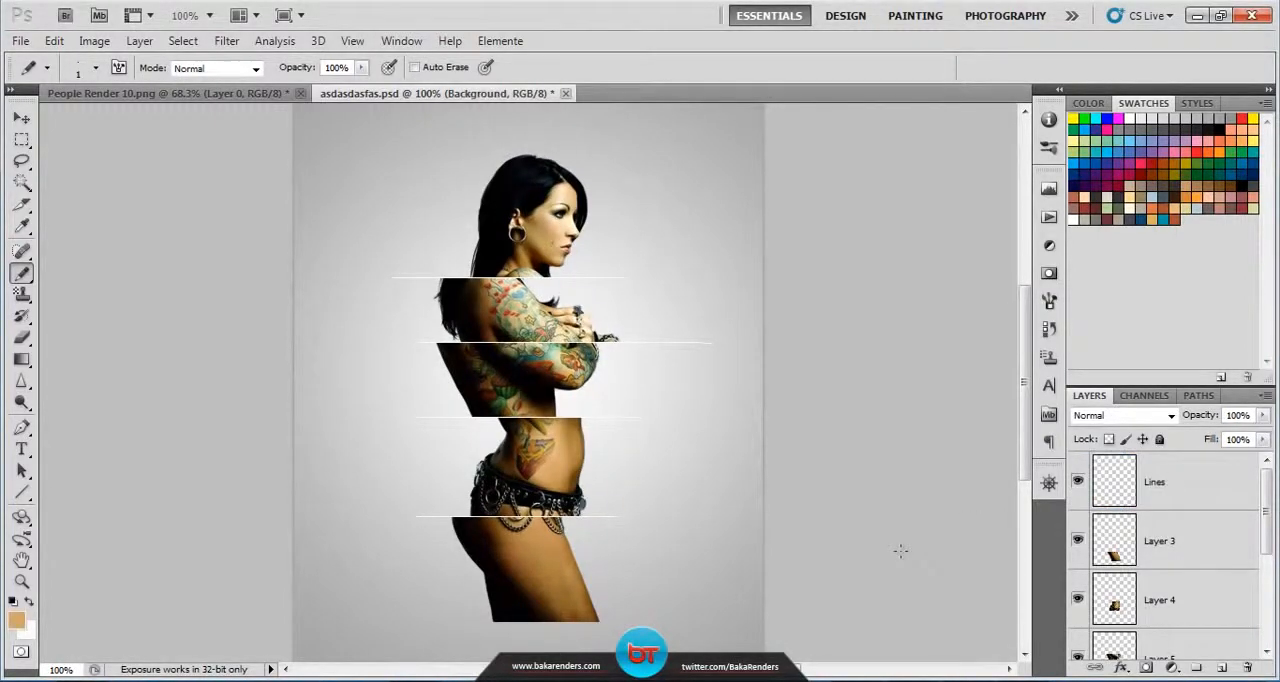
scroll(1156, 600, "down", 4)
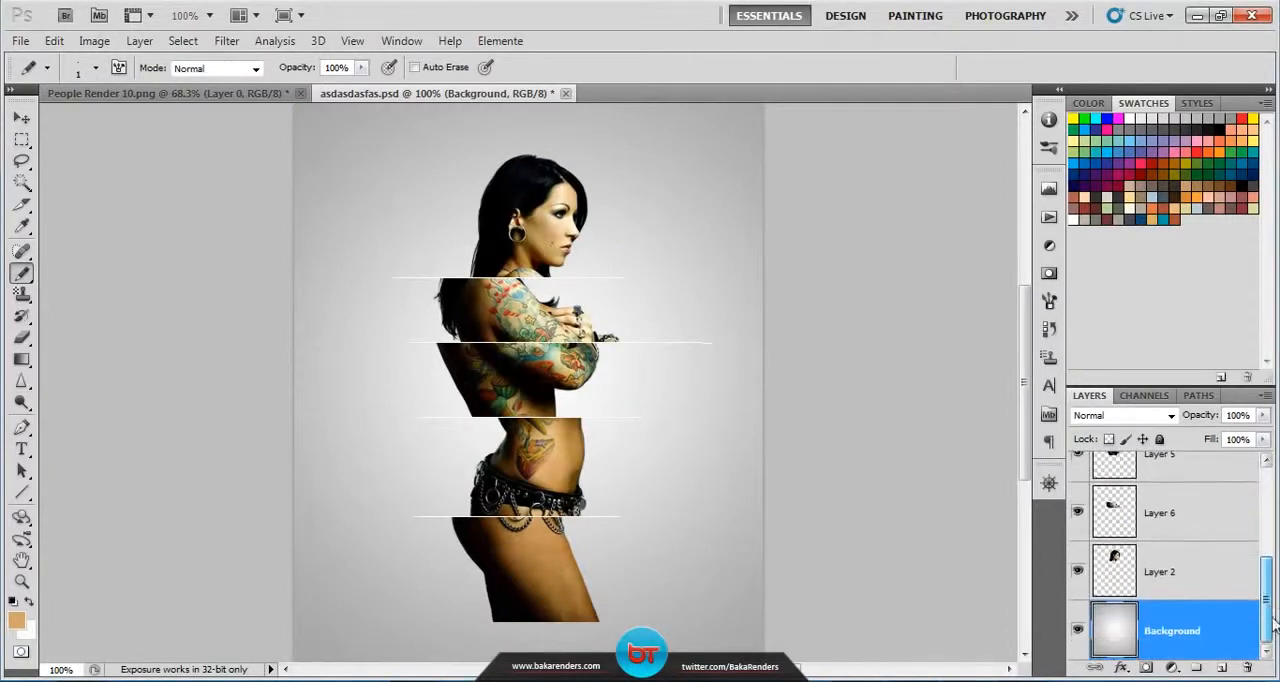
left_click(1221, 667)
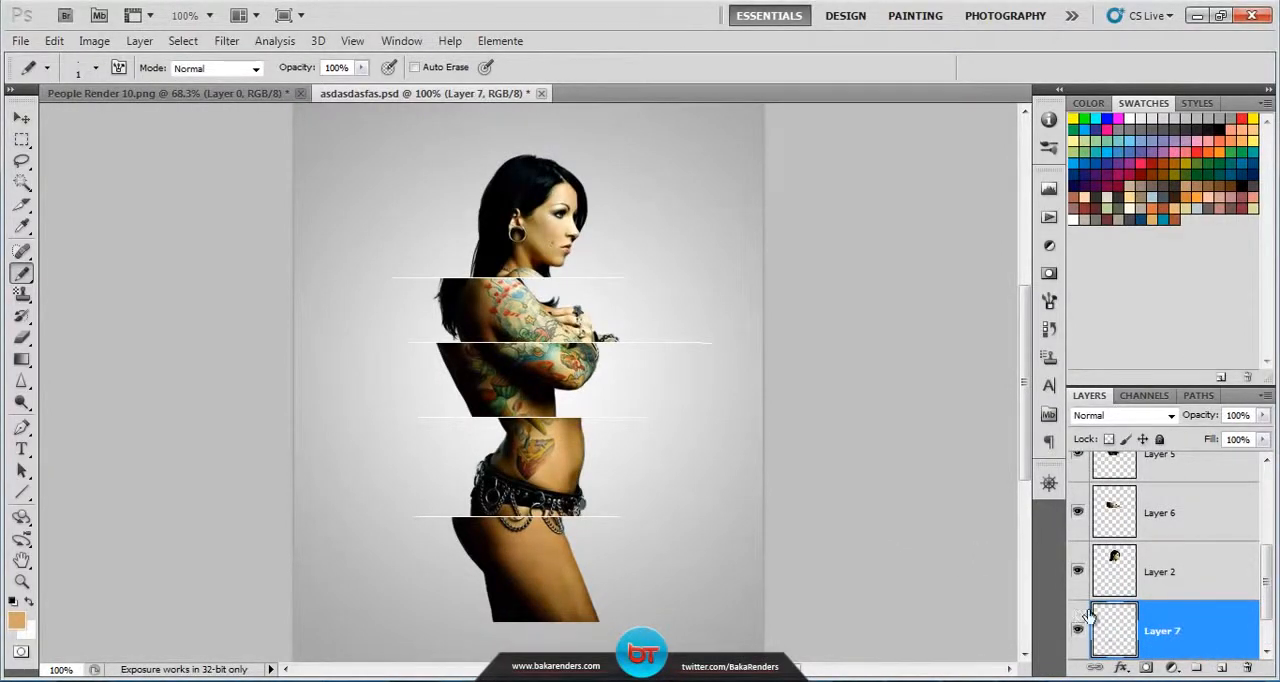
Step: Switch to the Brush tool and replace the current brushes with the PAINT SPLAT ! set
right_click(22, 278)
left_click(94, 274)
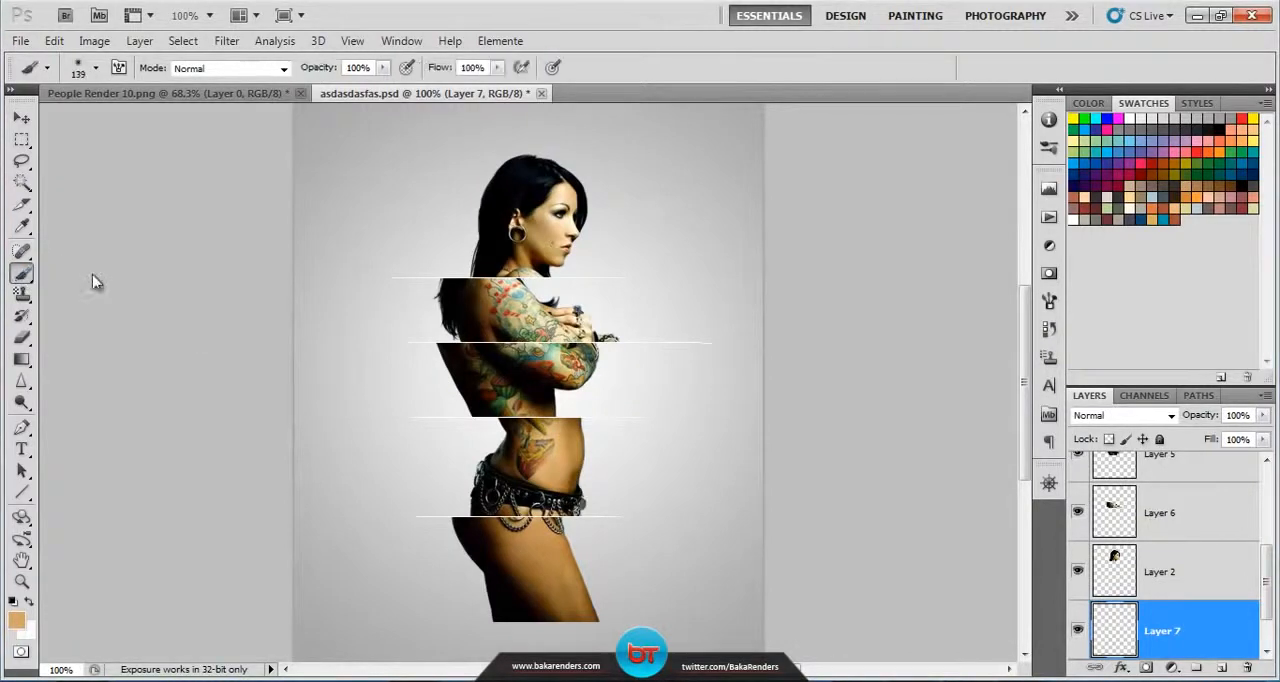
left_click(96, 68)
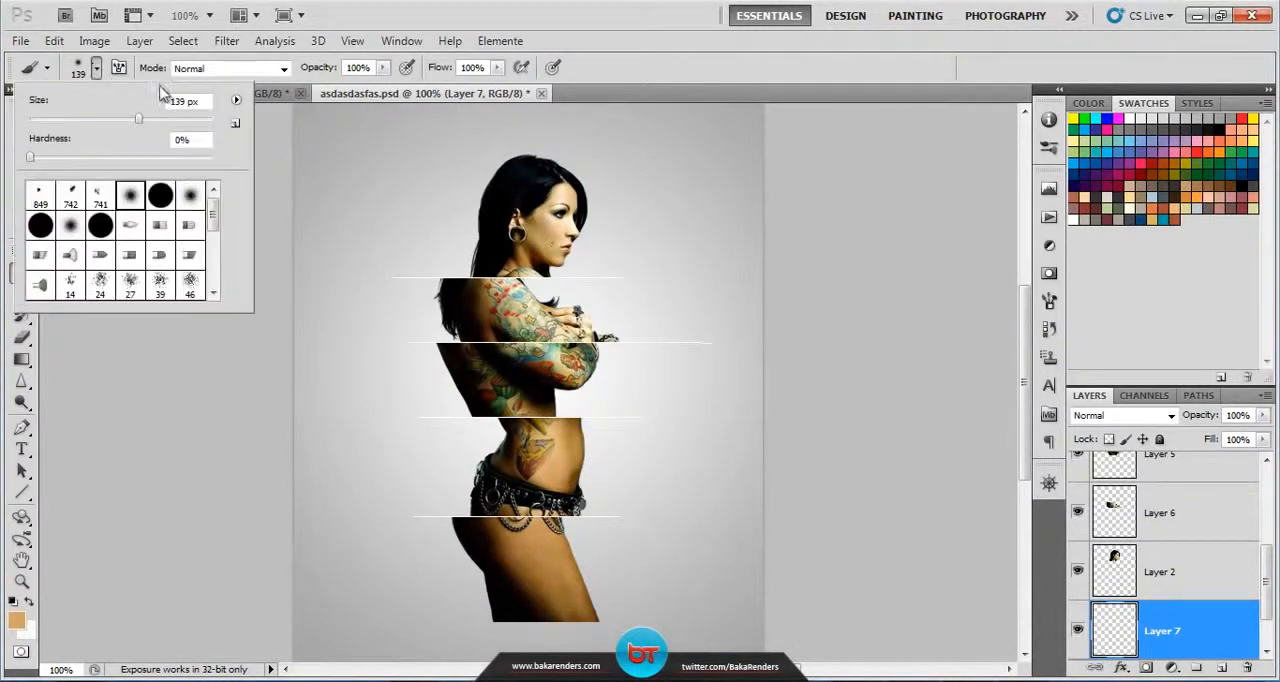
left_click(236, 103)
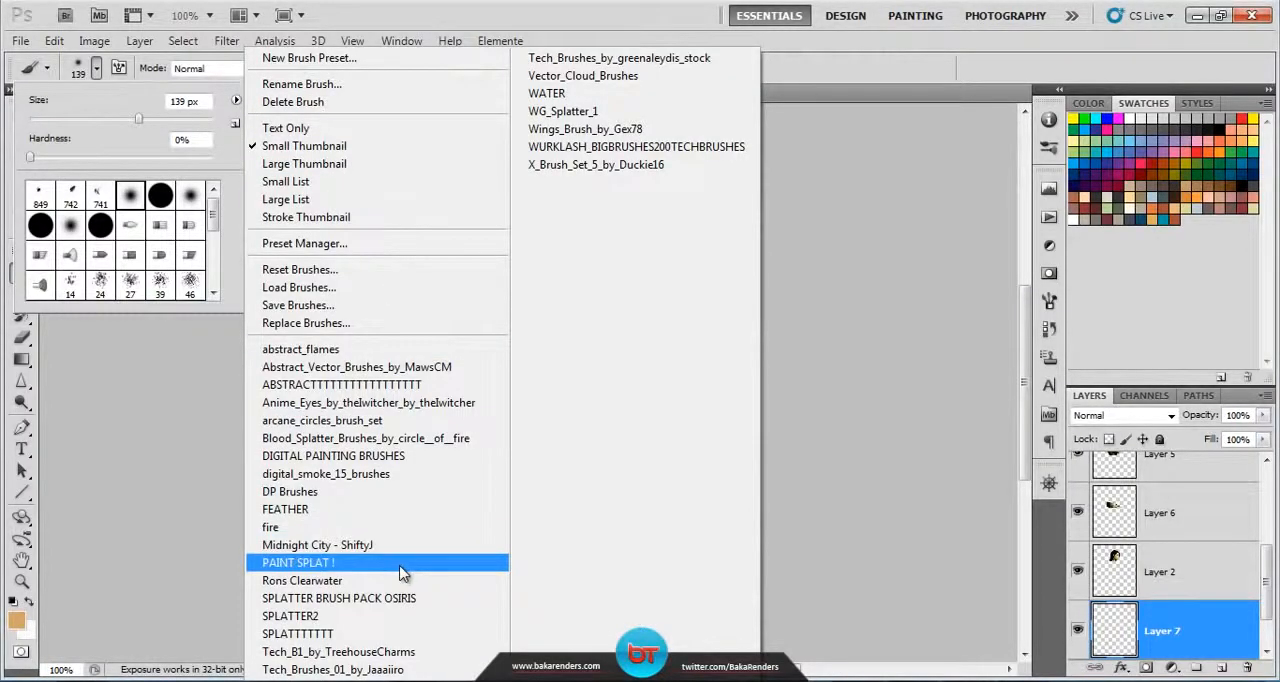
left_click(340, 563)
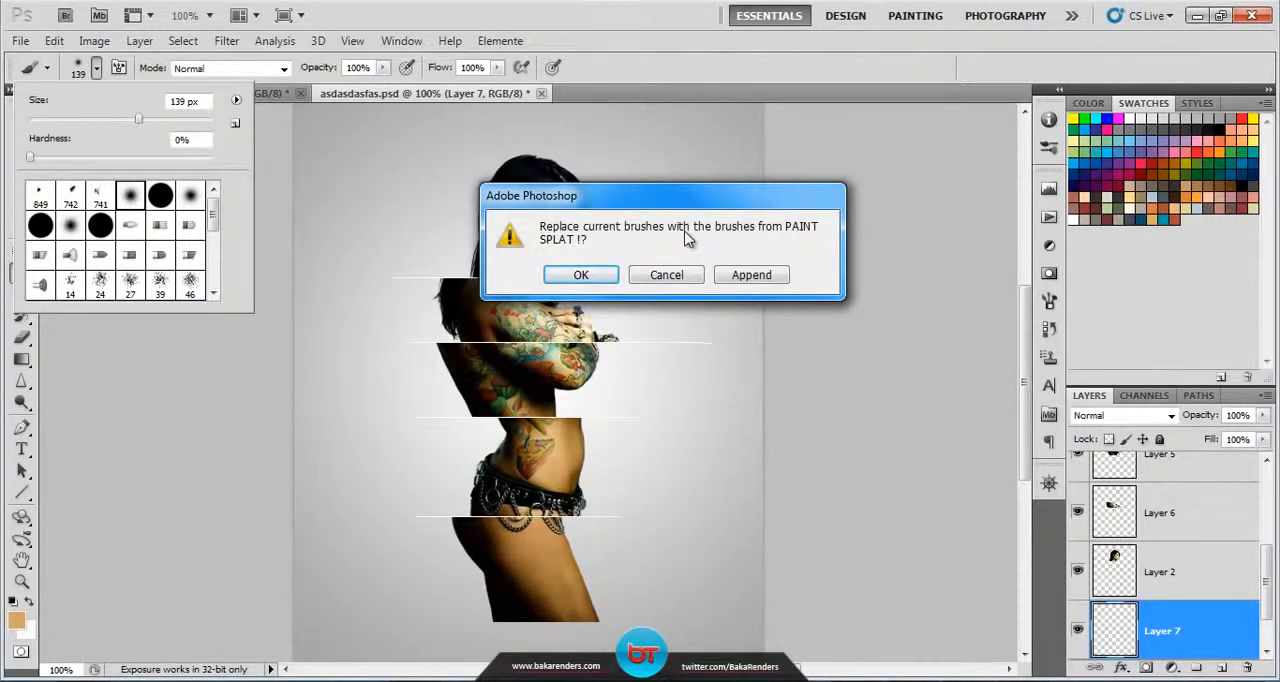
left_click(592, 276)
left_click(654, 276)
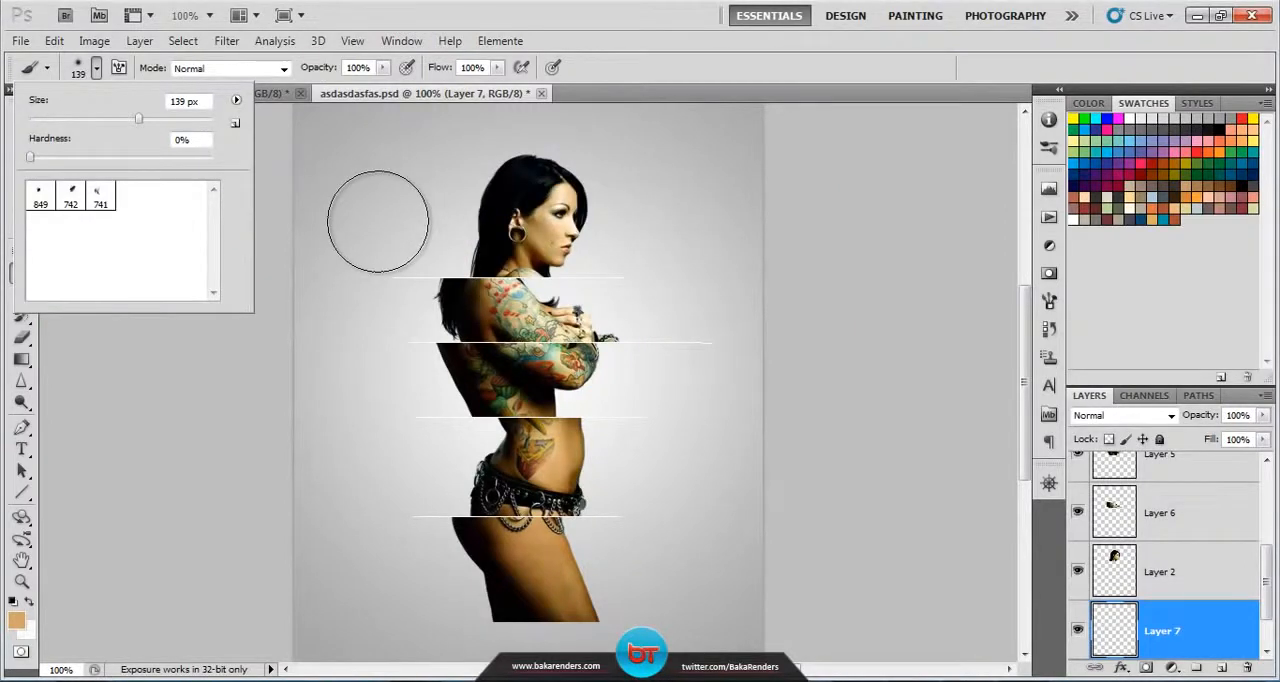
Step: Stamp the 849 px splatter brush once in red behind the figure's shoulders and chest on the new layer
left_click(40, 197)
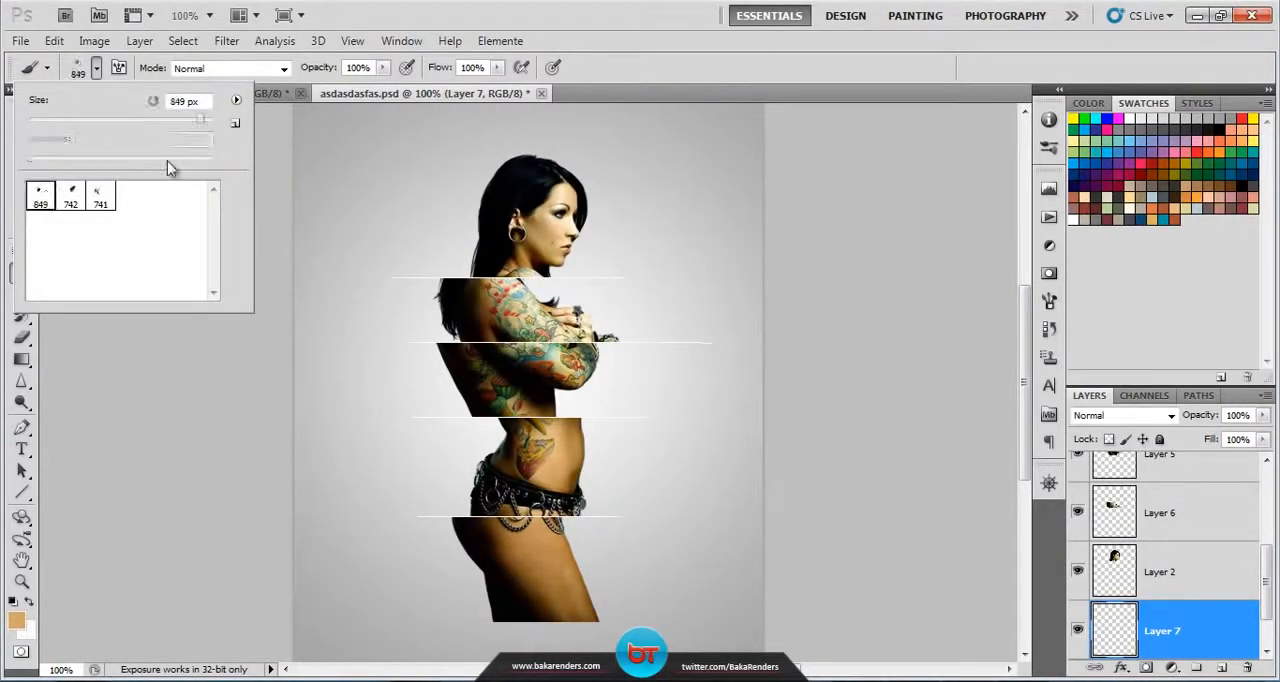
left_click(96, 67)
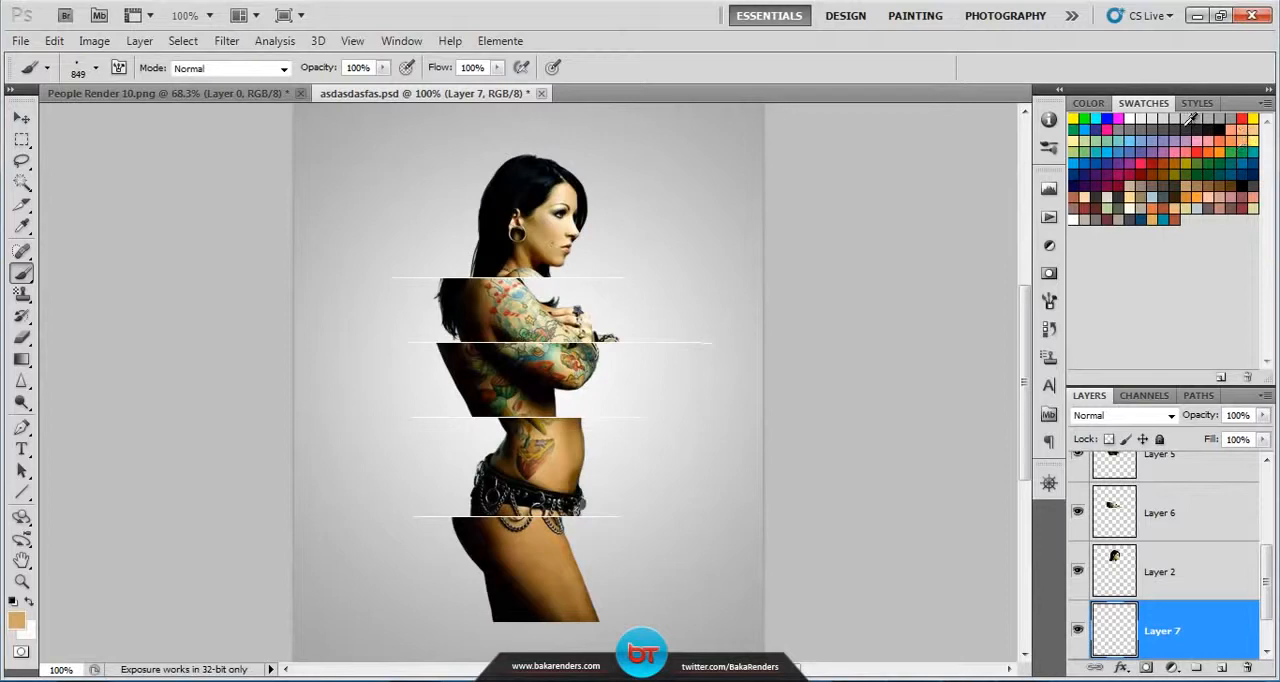
left_click(1242, 118)
left_click(503, 318)
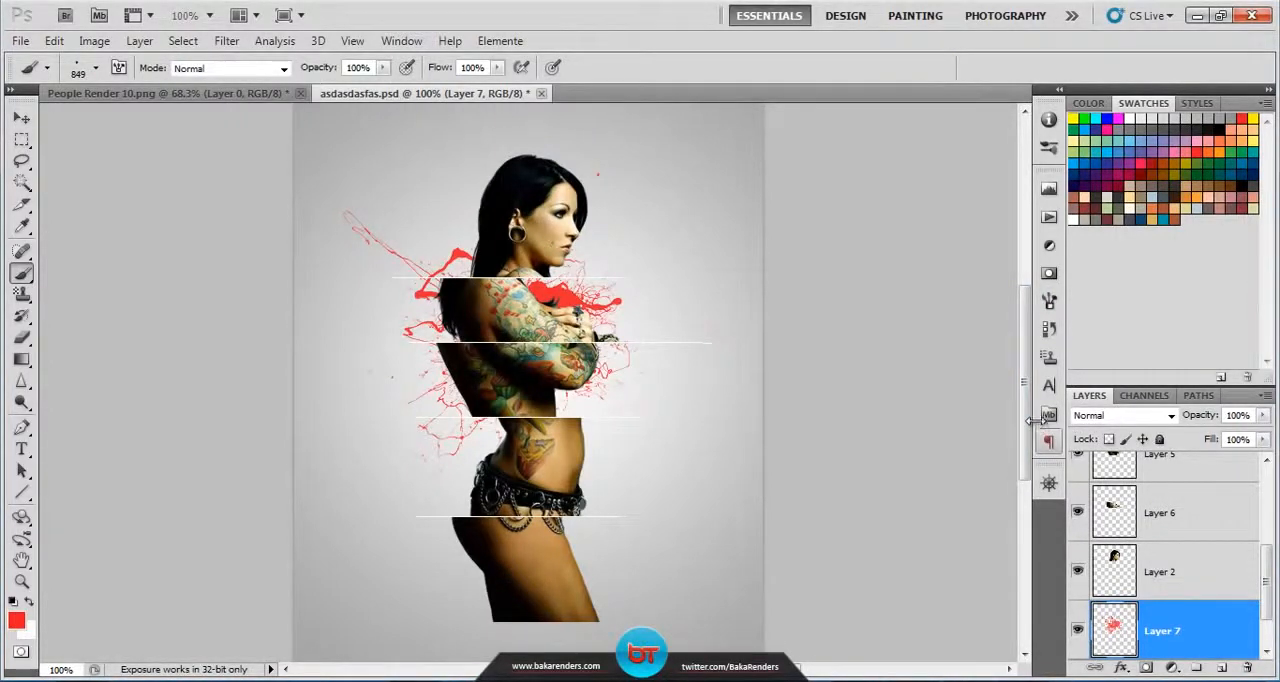
Step: Add a new layer above the red splatter and stamp the 742 px splatter brush in black behind the lower torso
left_click(1221, 667)
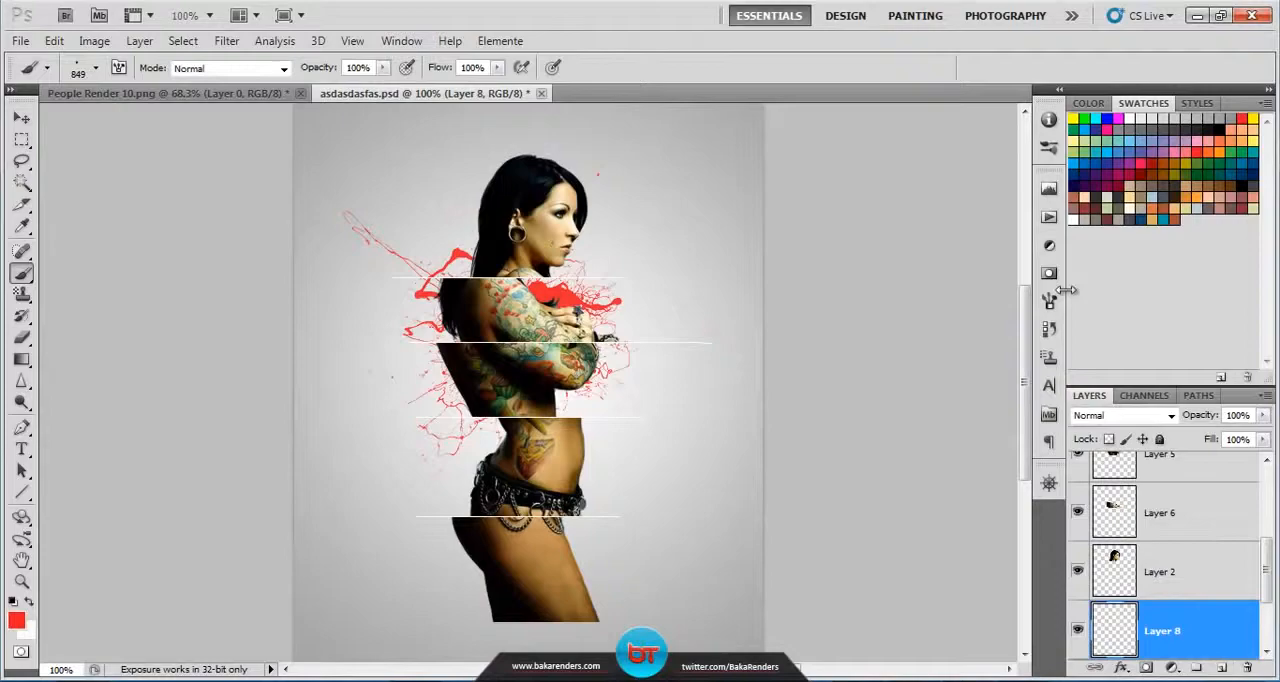
left_click(1220, 128)
left_click(96, 67)
left_click(70, 196)
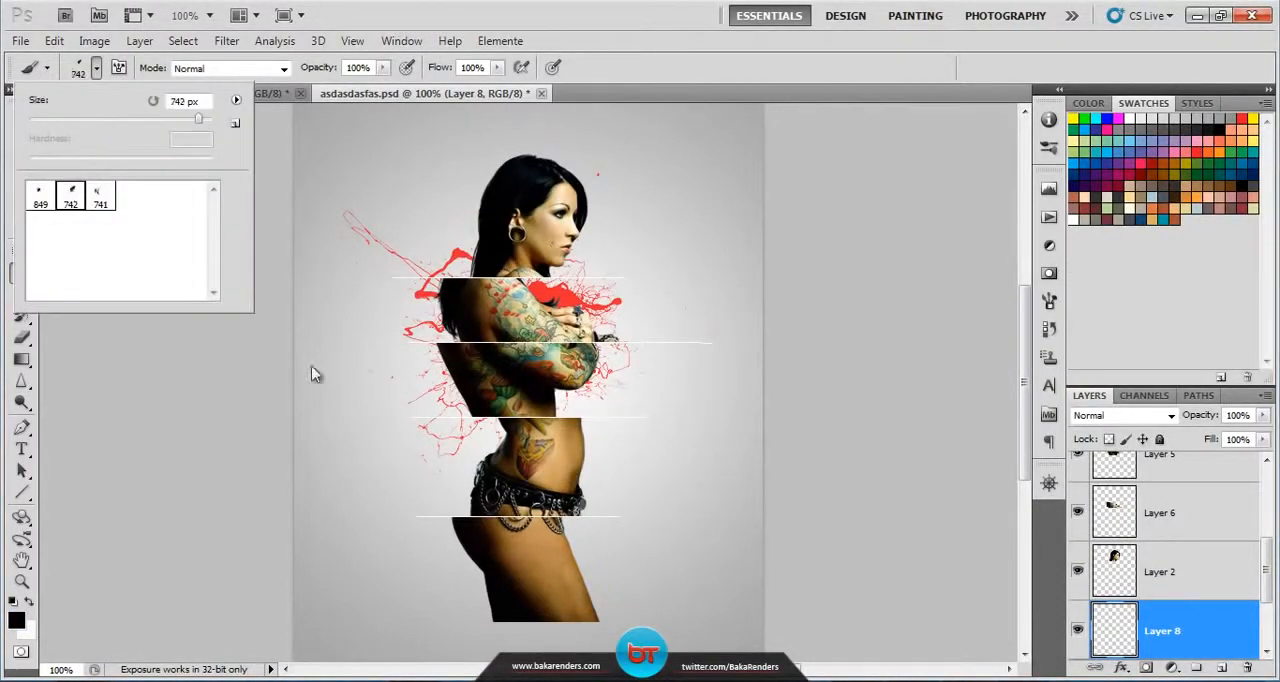
left_click(560, 450)
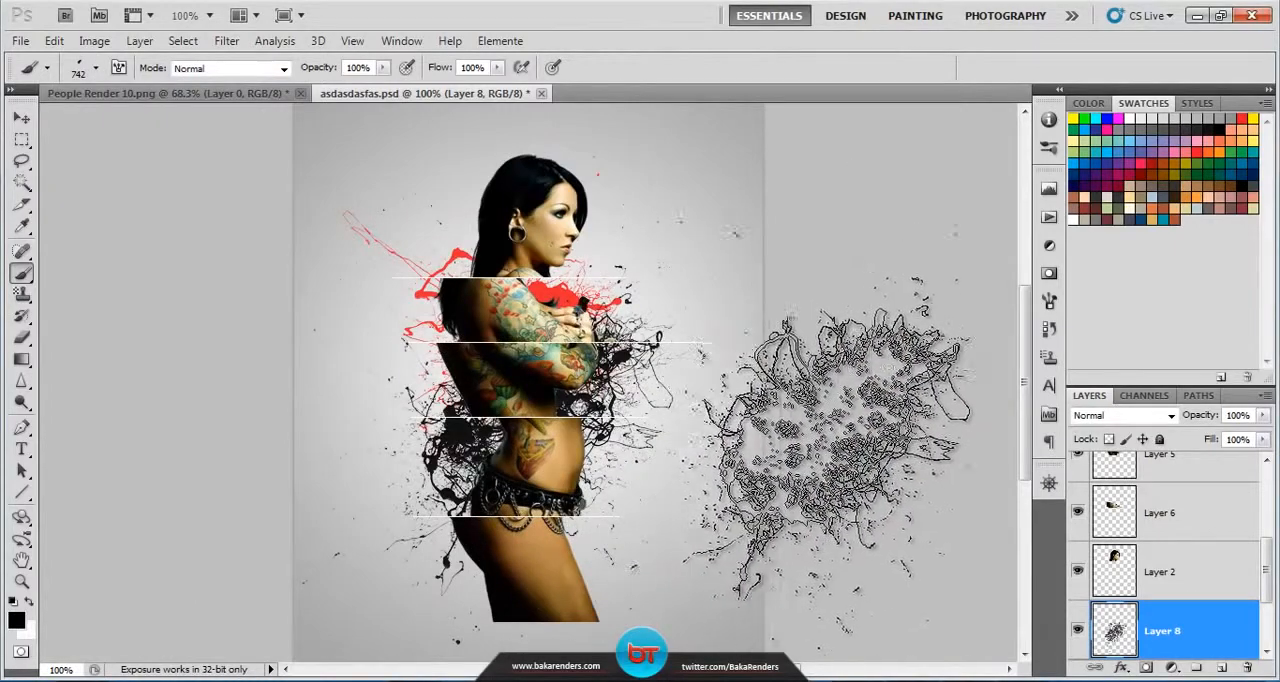
Step: Add a new layer above the black splatter and stamp the 741 px splatter brush in light blue around the waist
left_click(96, 67)
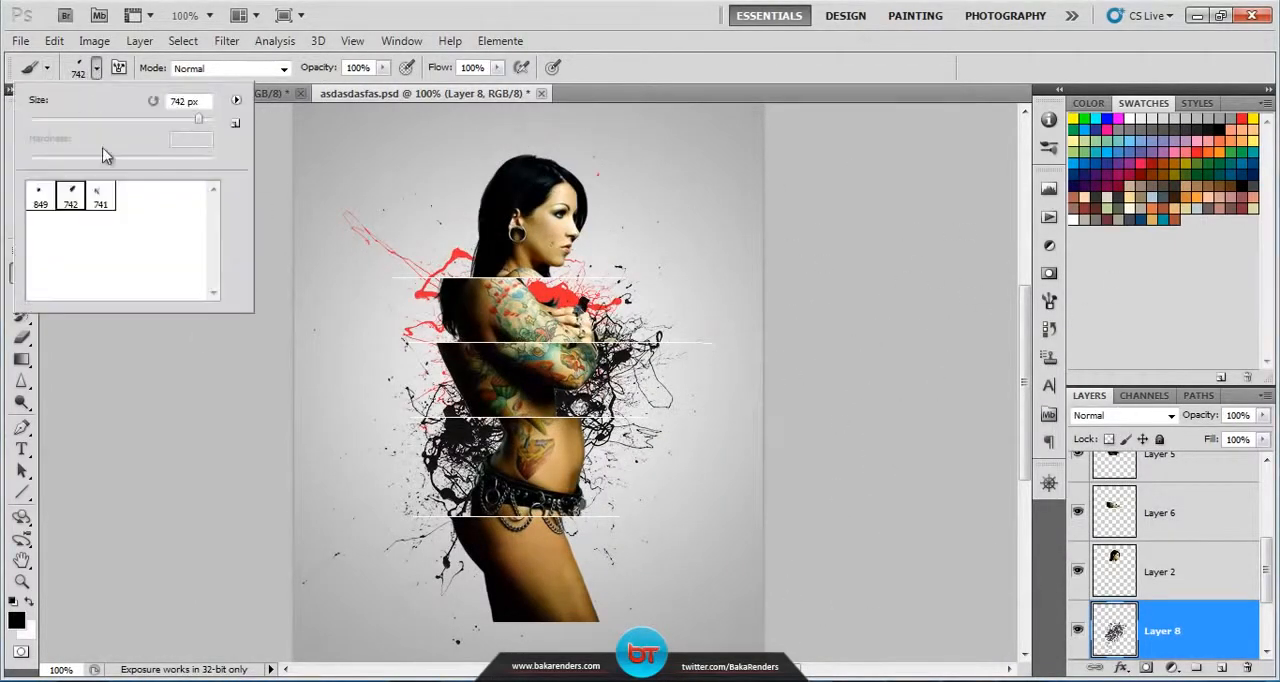
left_click(100, 196)
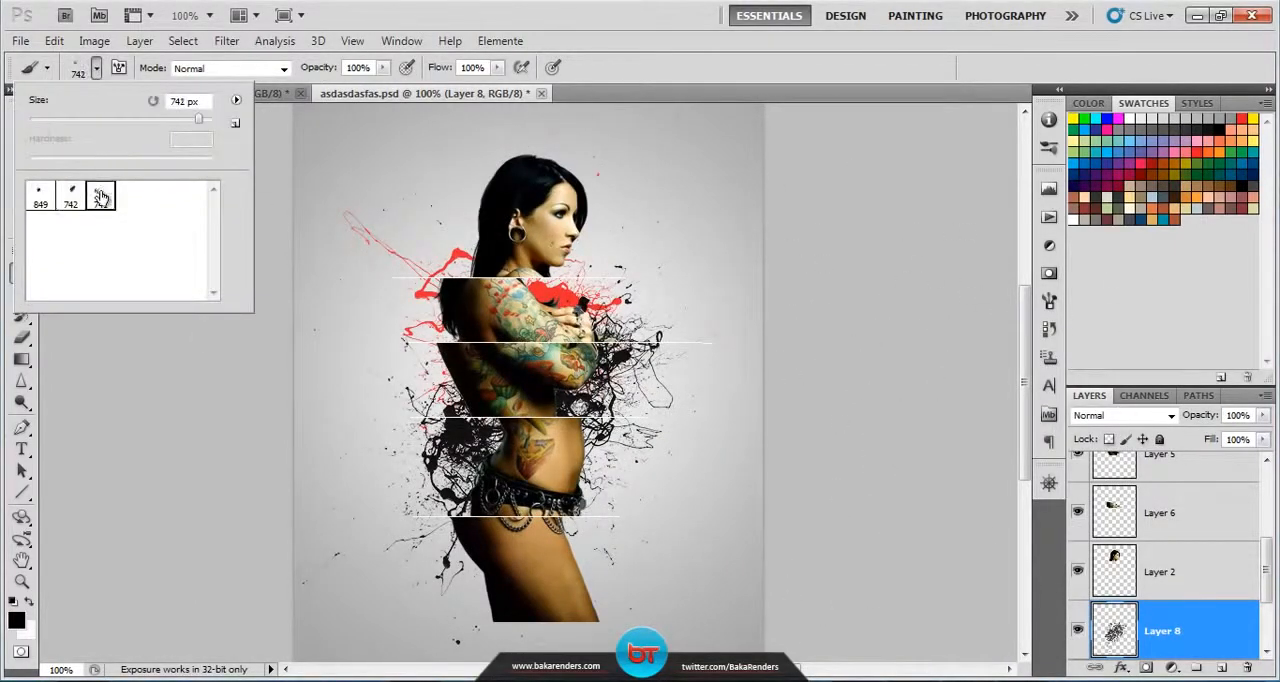
left_click(1094, 126)
left_click(1221, 667)
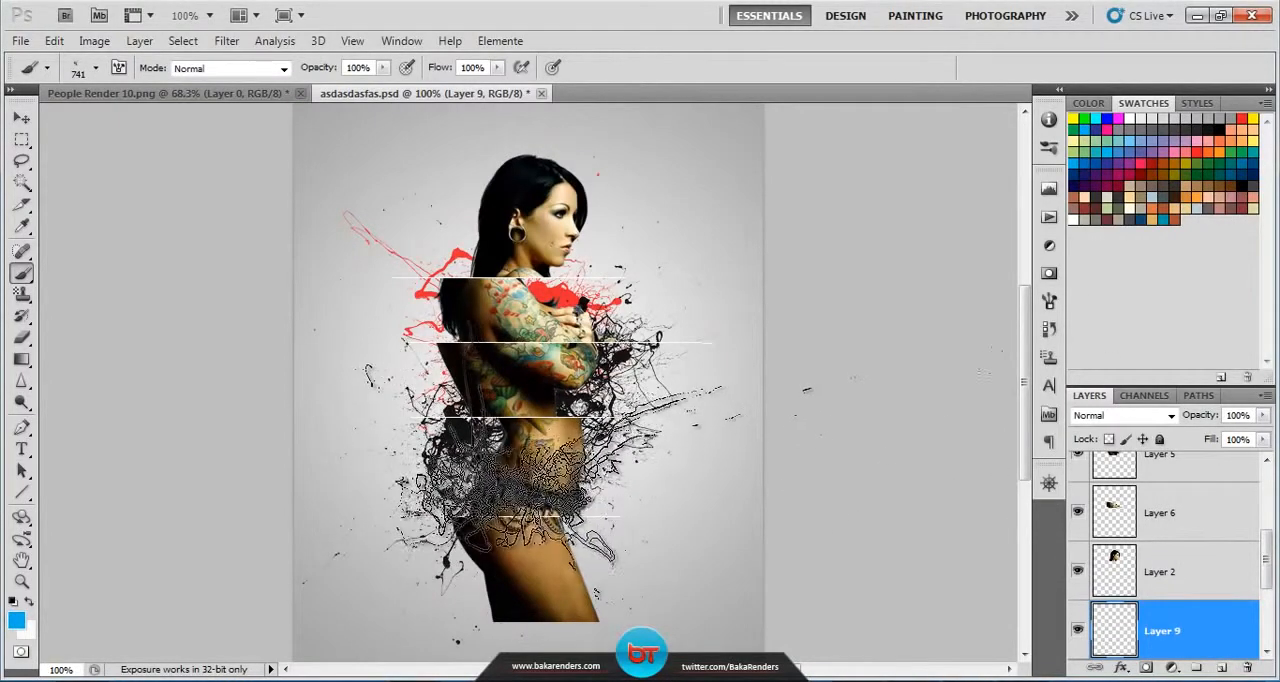
left_click(550, 470)
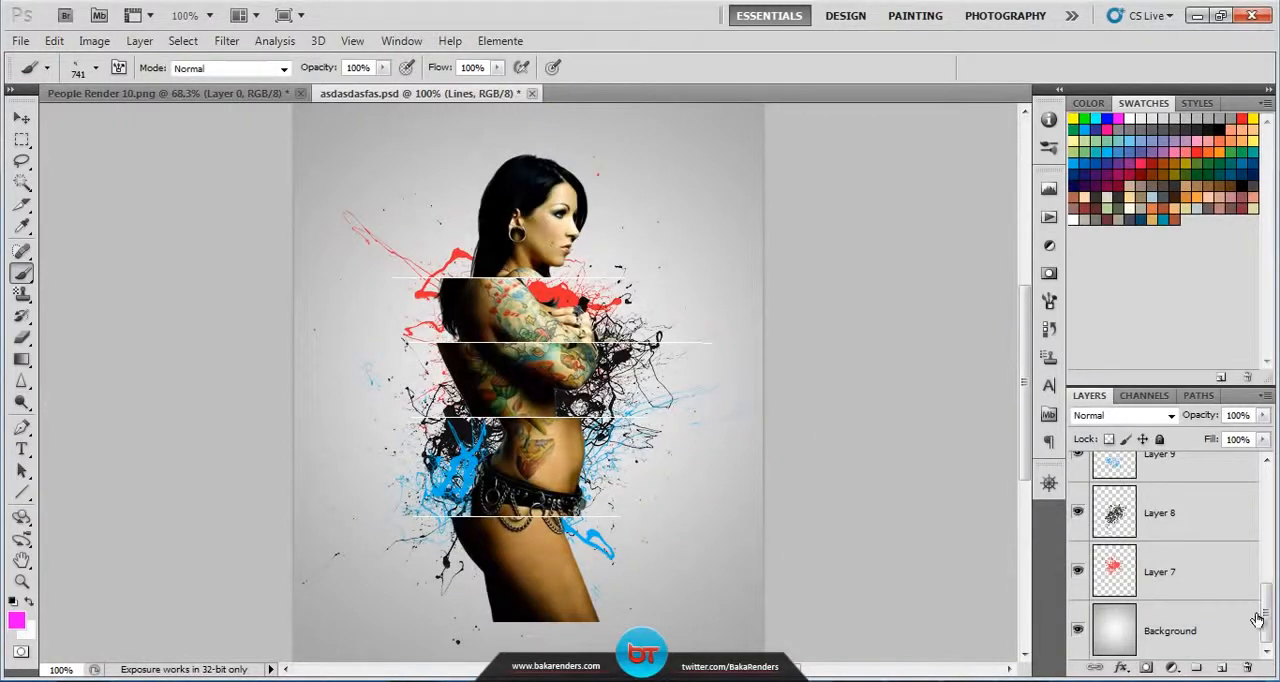
Step: Create a new layer above the Lines layer and name it Lights
left_click_drag(1266, 610, 1272, 502)
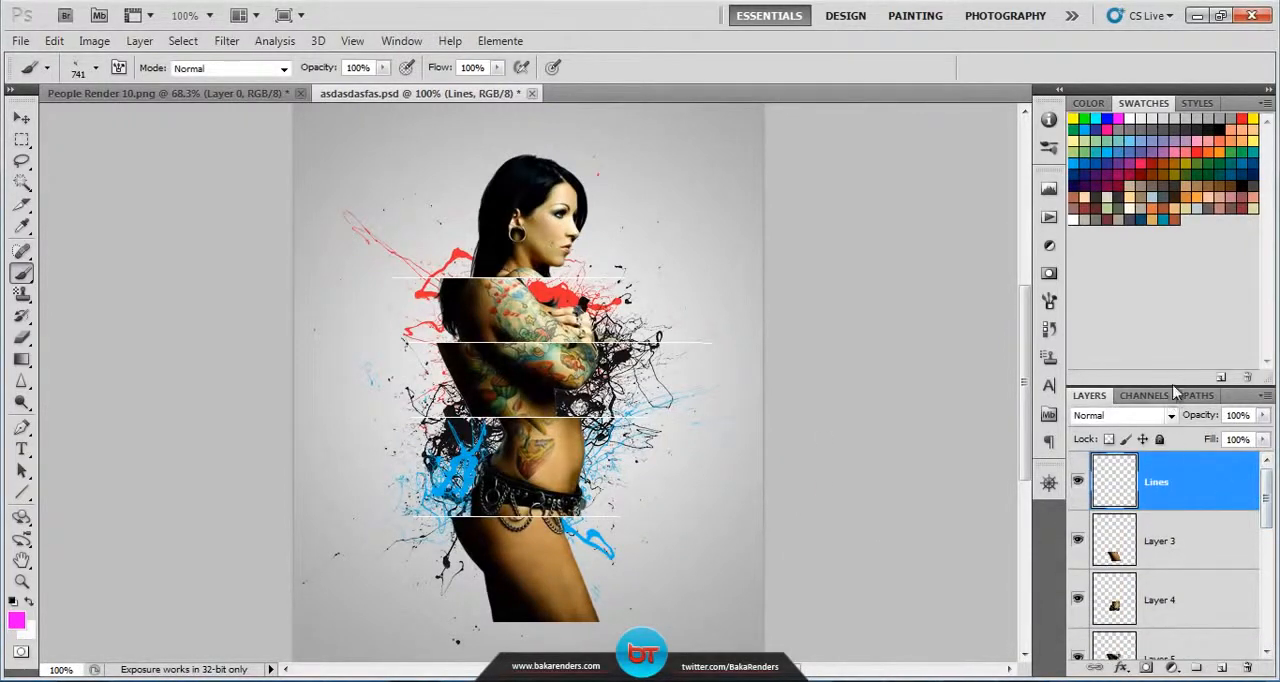
left_click(1221, 667)
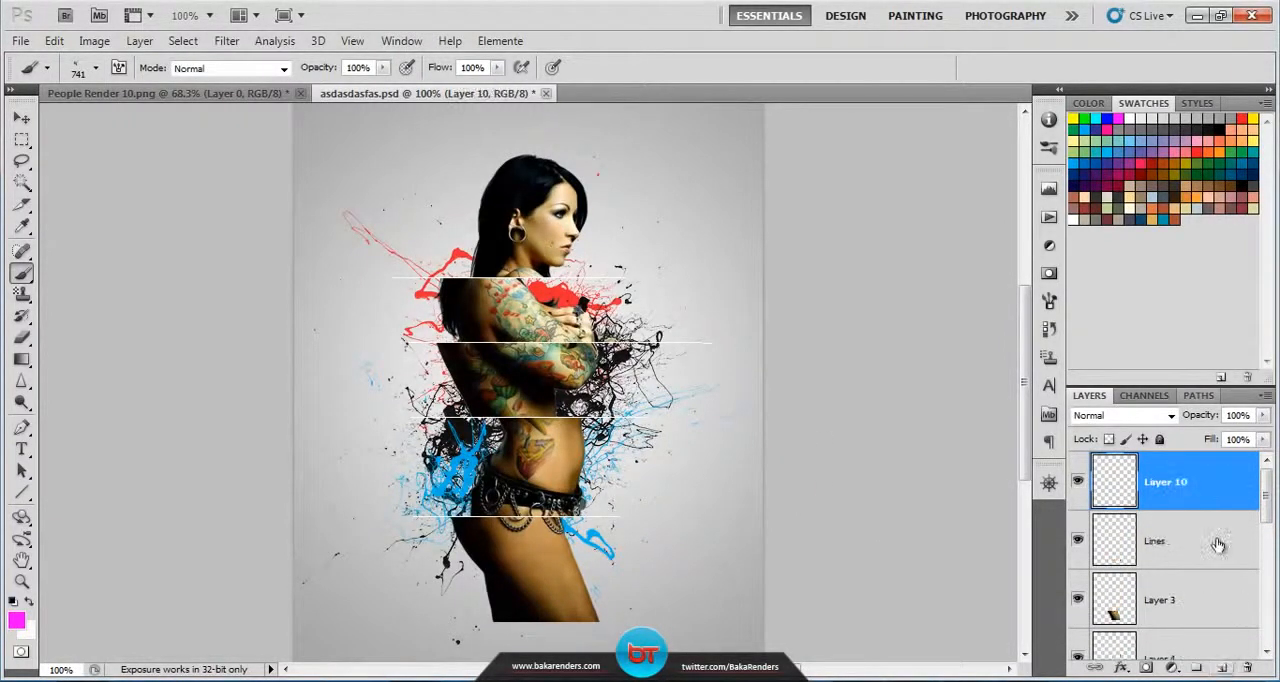
double_click(1166, 483)
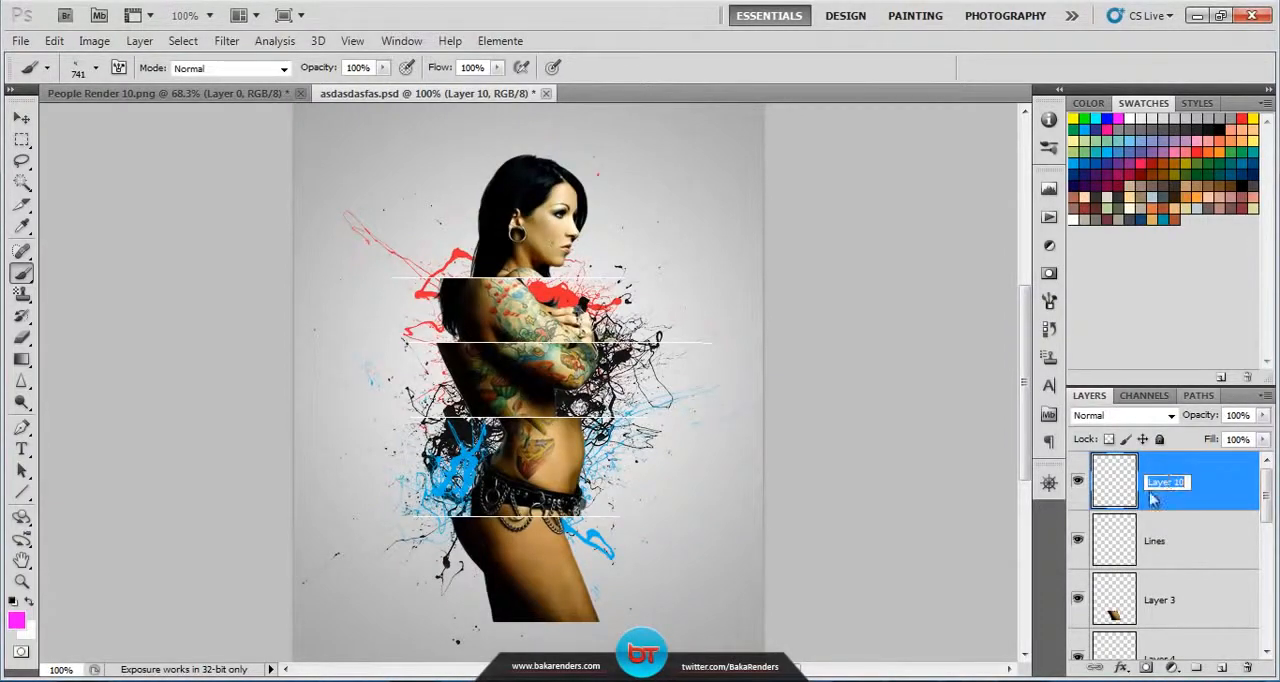
type("Lights")
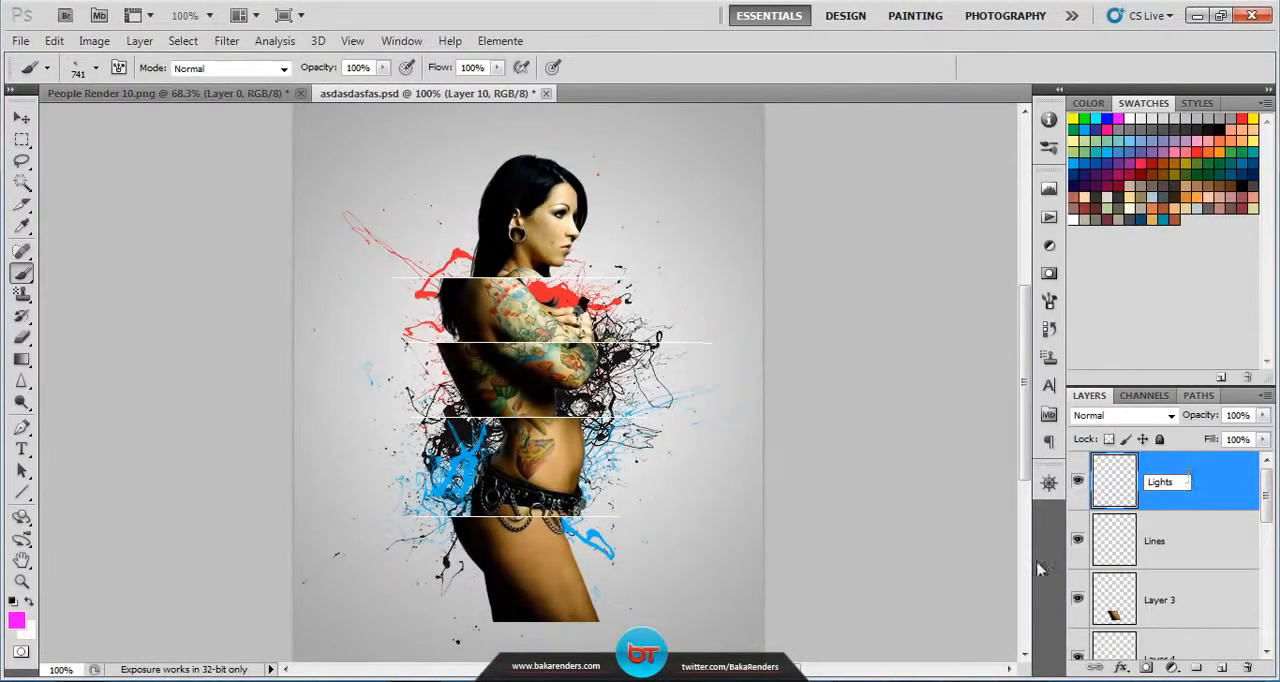
Step: Append the default brushes to the current brush set
key("Return")
left_click(715, 385)
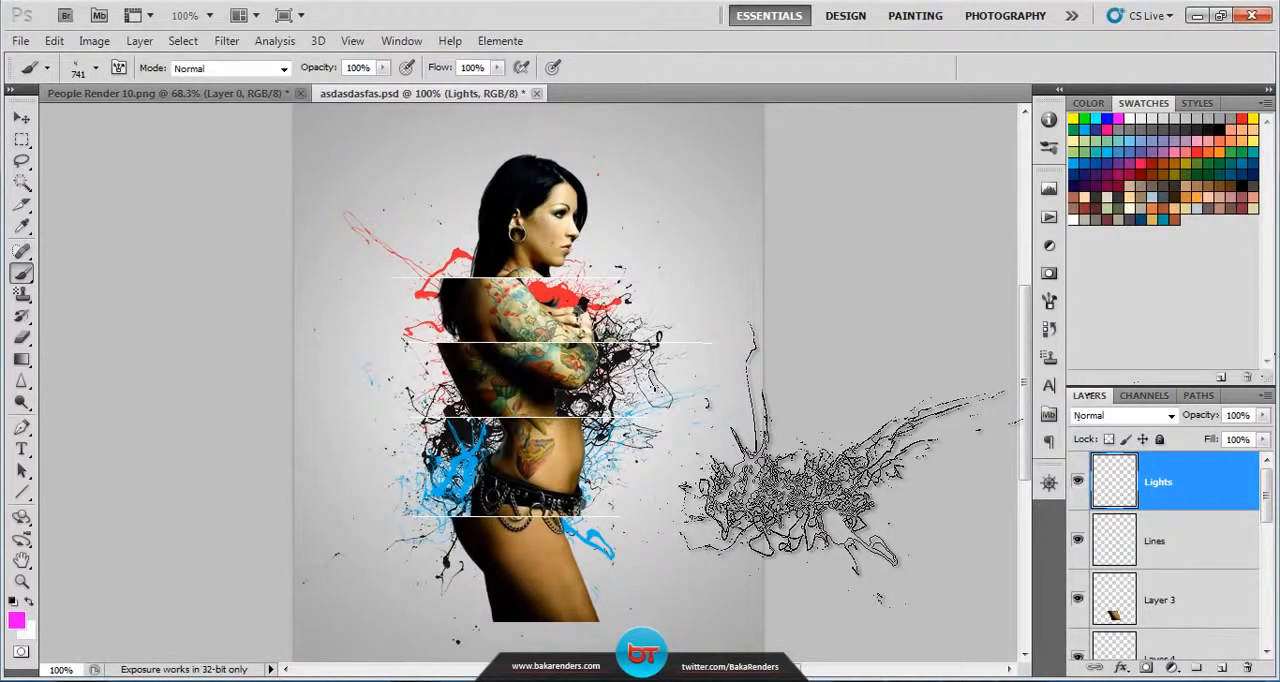
left_click(96, 68)
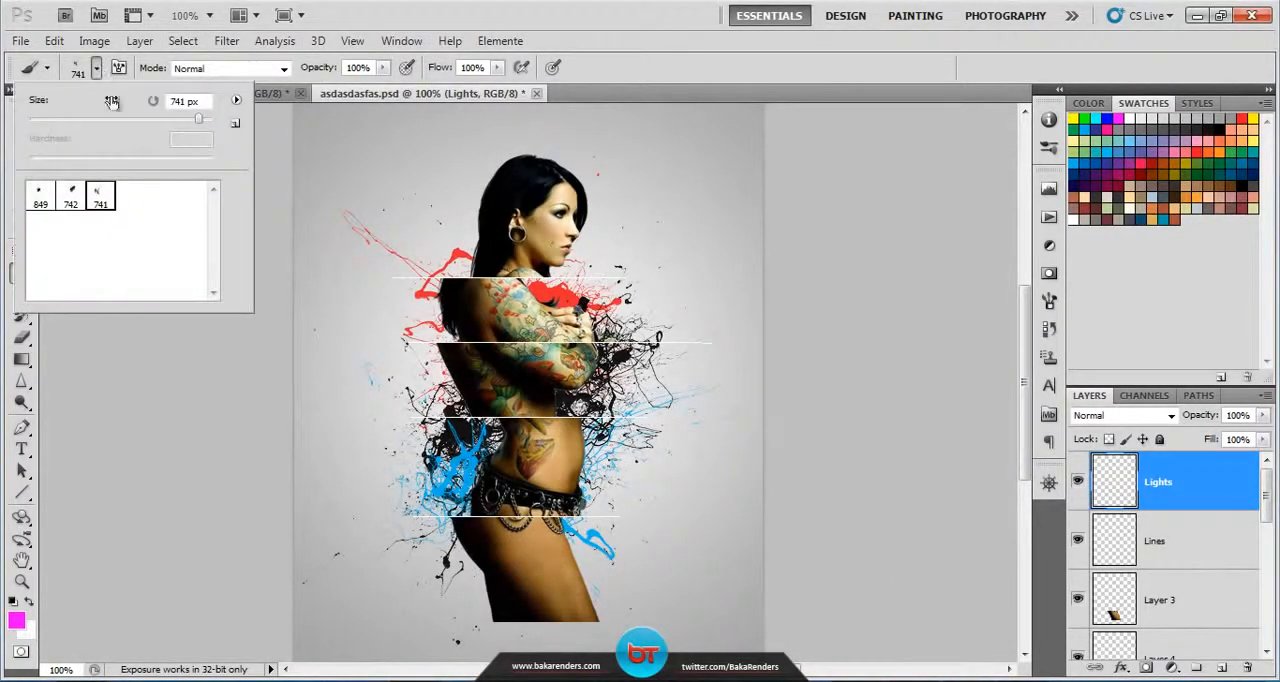
left_click(235, 104)
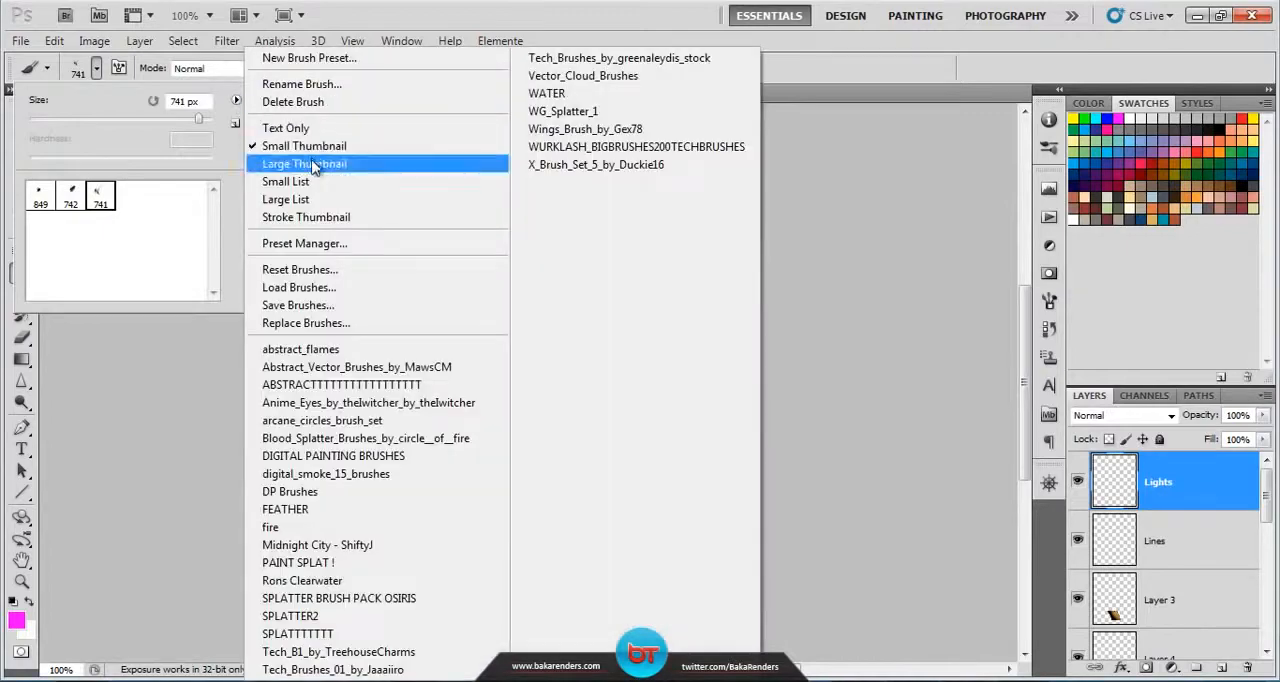
left_click(359, 272)
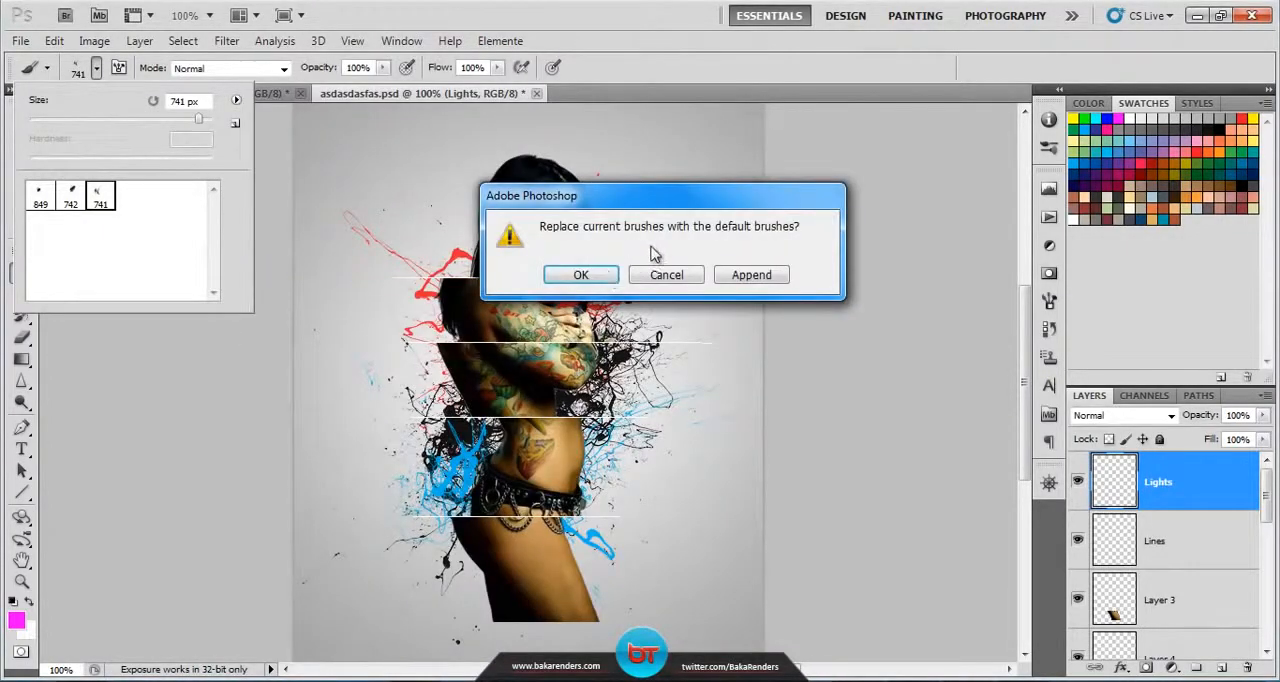
left_click(752, 276)
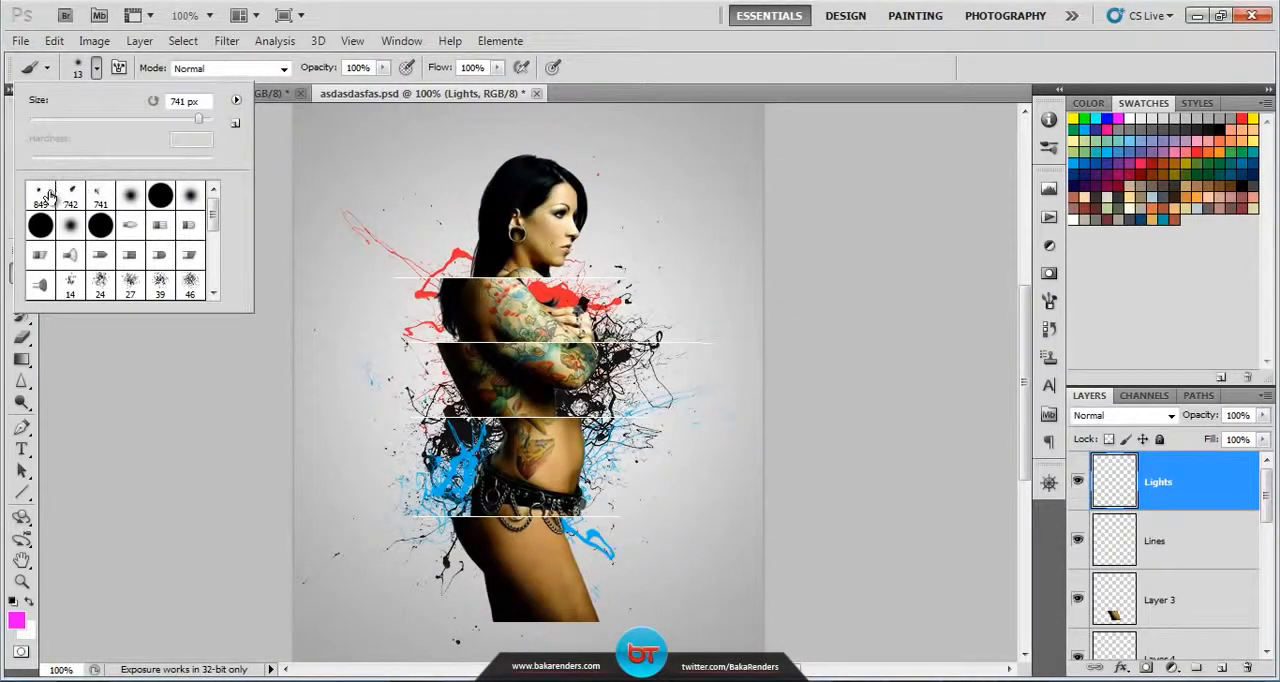
Step: Paint a magenta light behind the figure's neck and shoulder with a 135 px soft round brush at 0% hardness
left_click(130, 195)
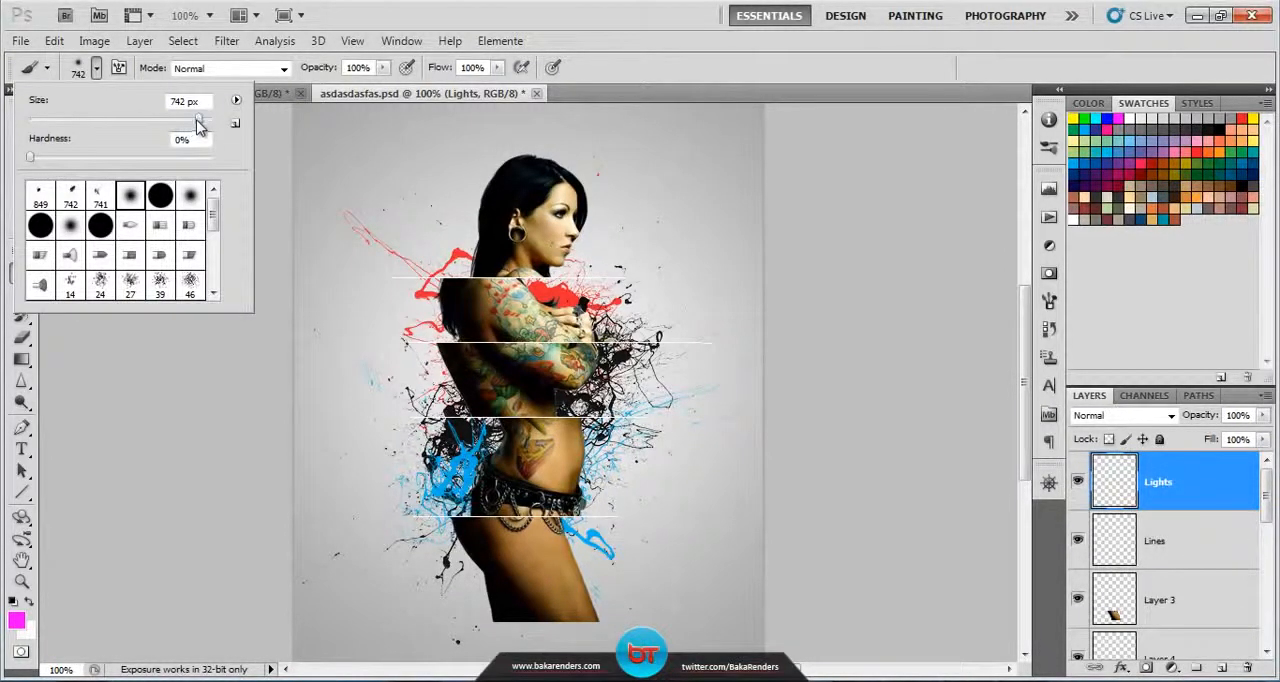
left_click_drag(198, 121, 162, 122)
left_click(97, 68)
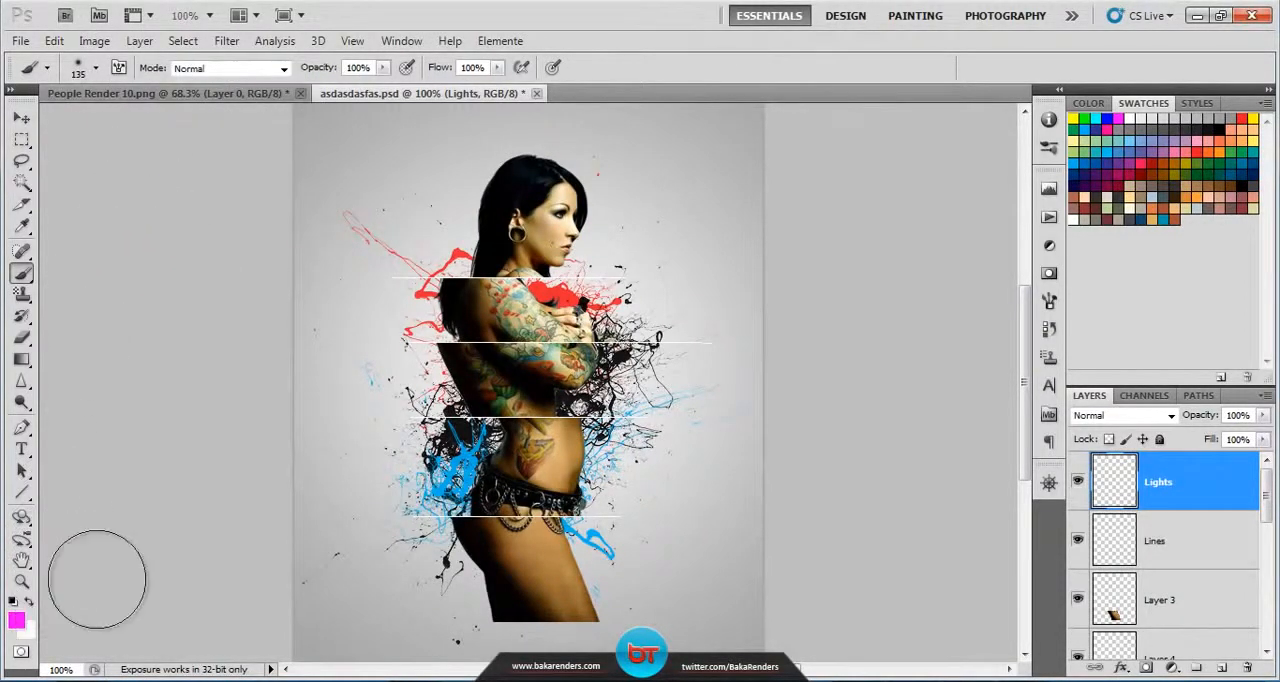
left_click(477, 262)
left_click_drag(490, 265, 468, 265)
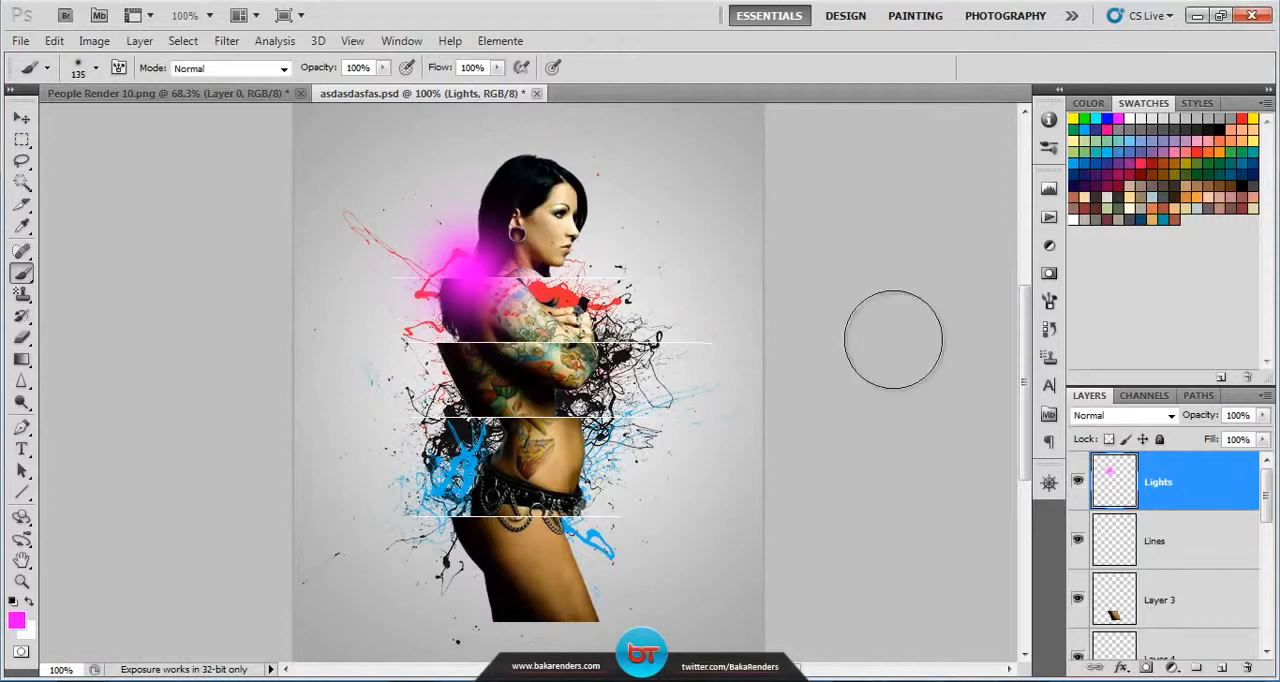
Step: Paint a red light near the elbow and a light blue one at the waist, and set the Lights layer's blend mode to Screen
left_click(1246, 118)
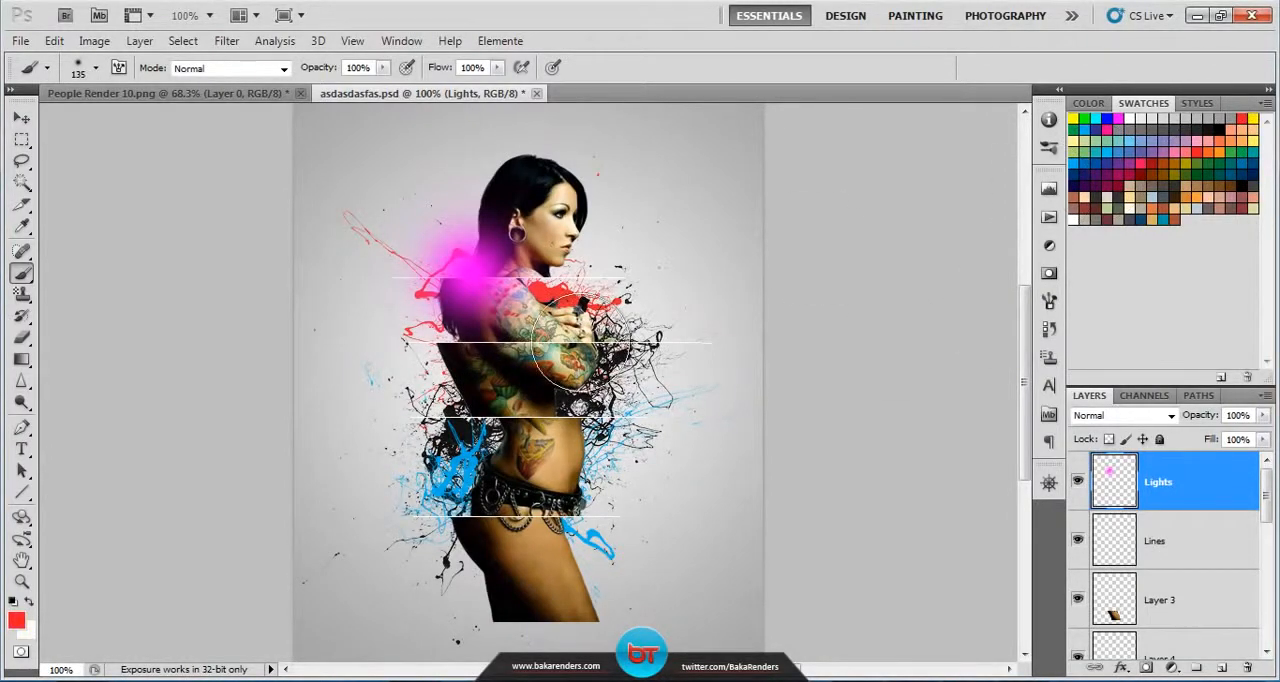
left_click(578, 385)
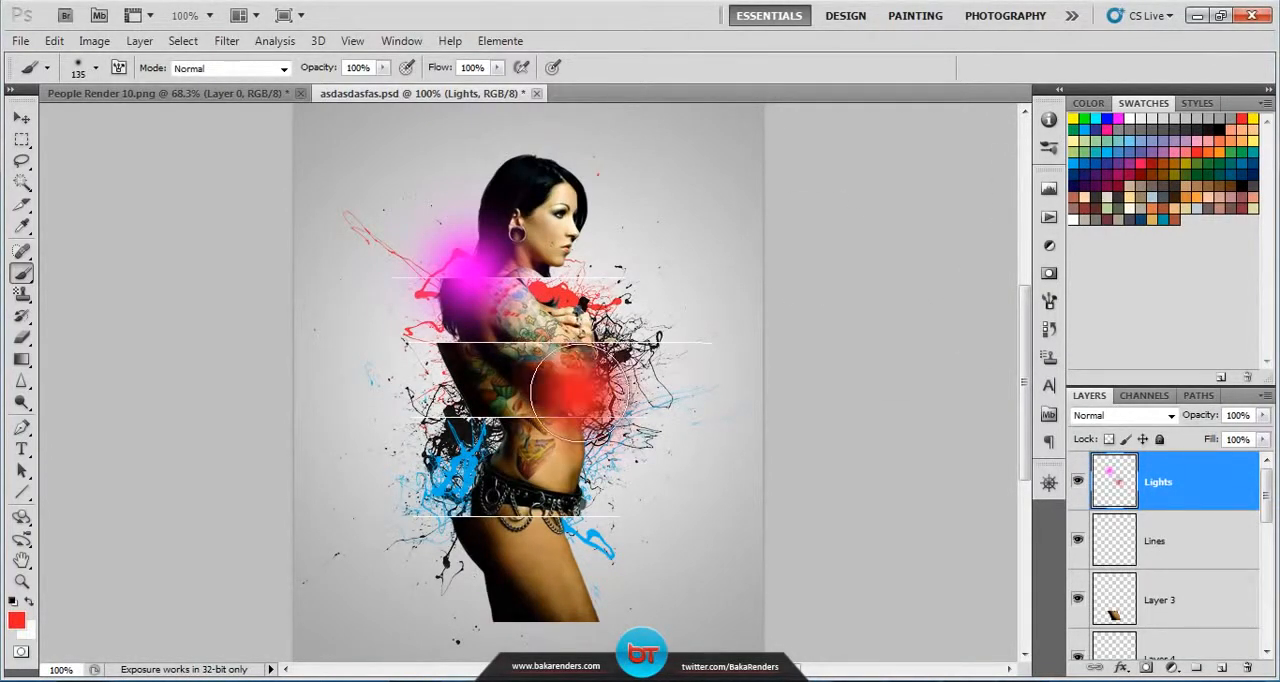
left_click(1131, 140)
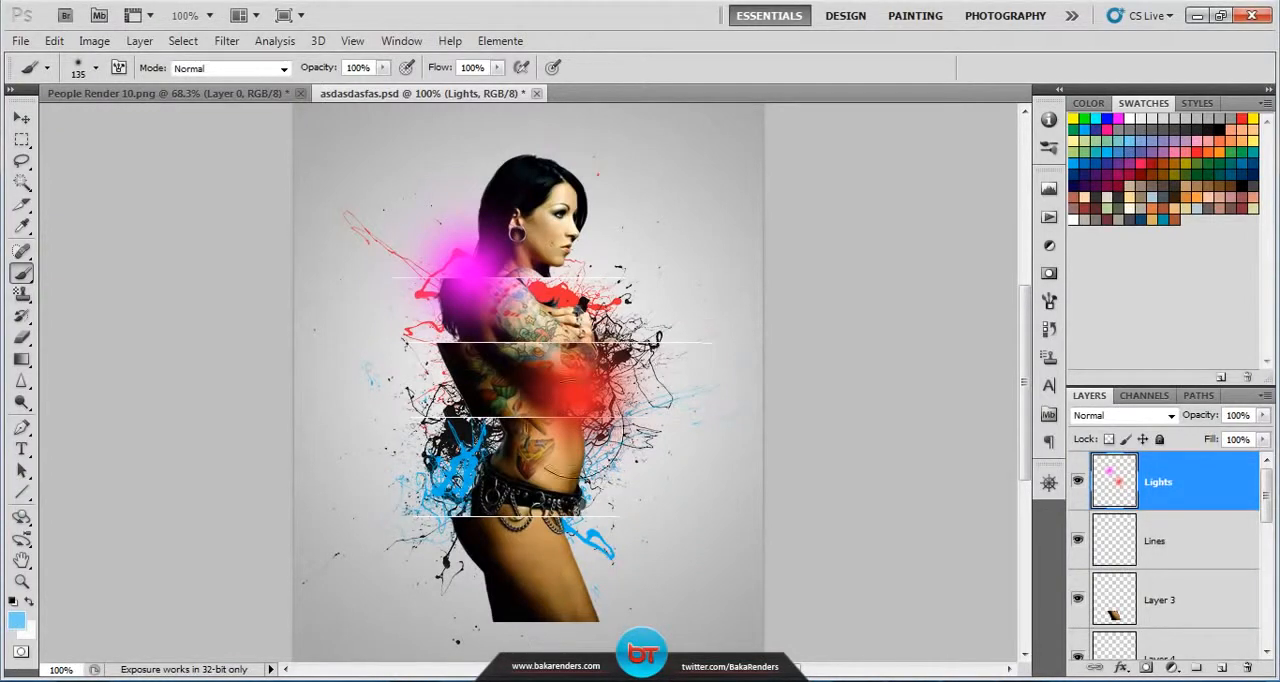
left_click(483, 468)
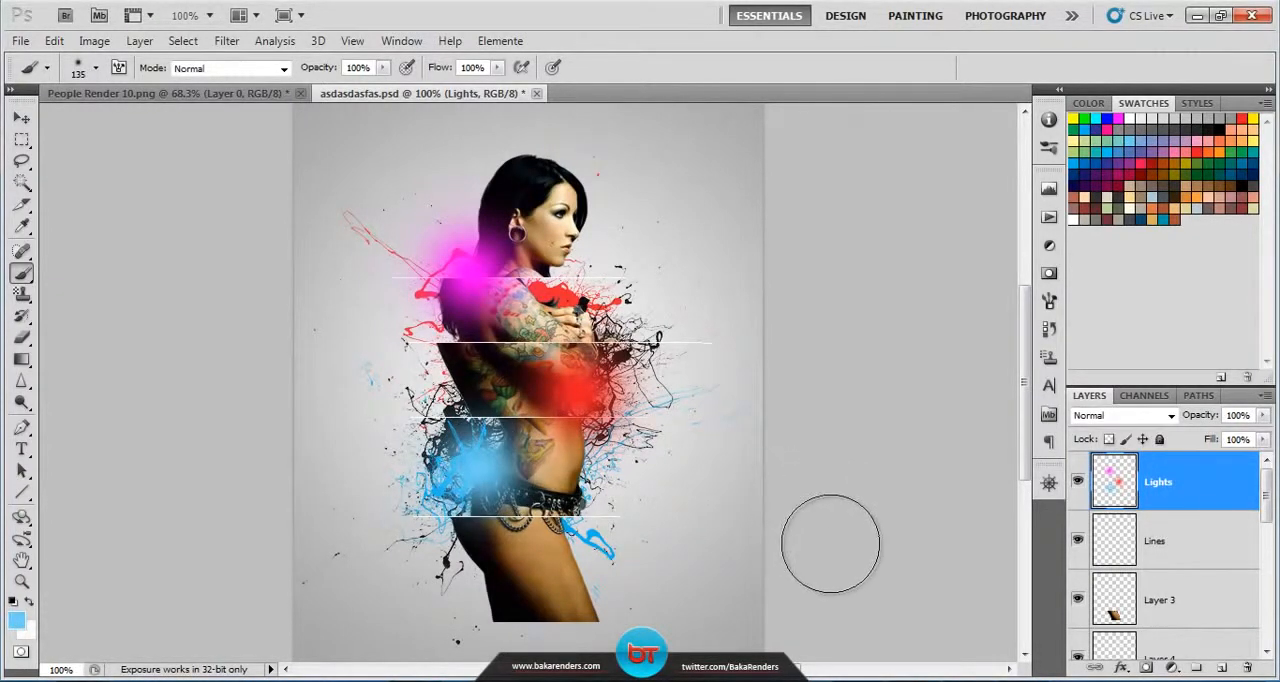
left_click(1172, 417)
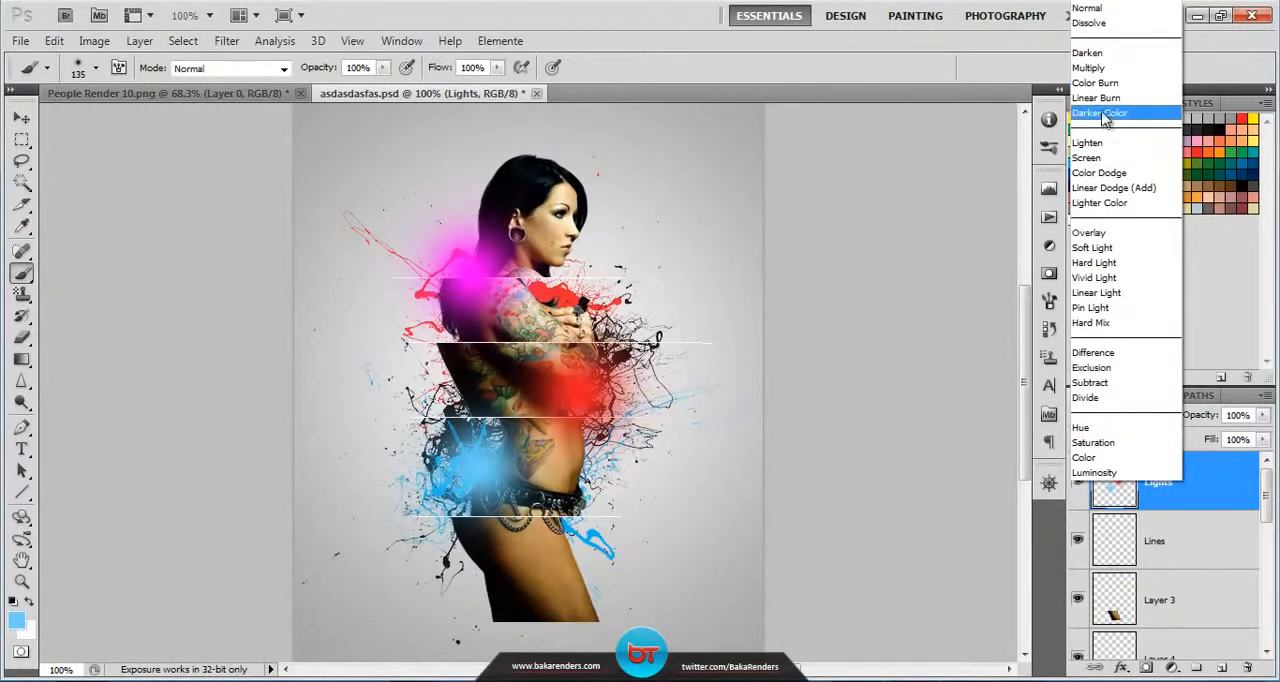
left_click(1106, 162)
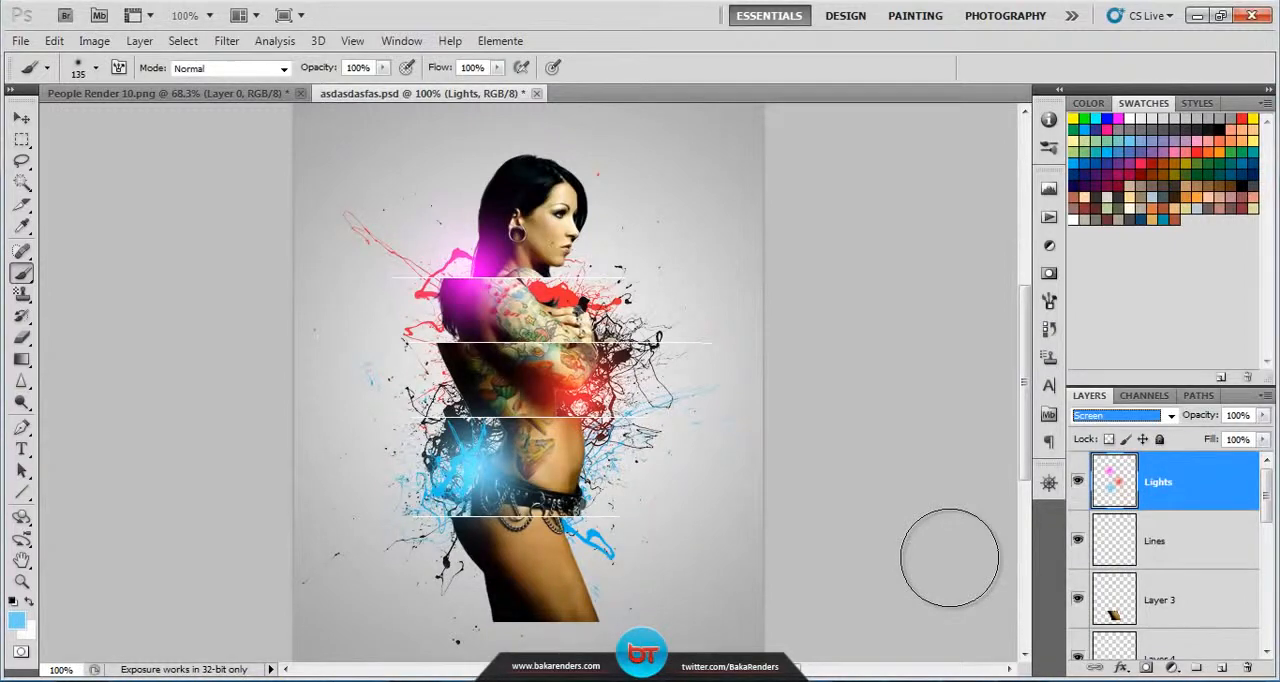
Step: Add a Curves adjustment layer above Lights with RGB curve points at input 186, output 191 and input 79, output 68
left_click(1171, 667)
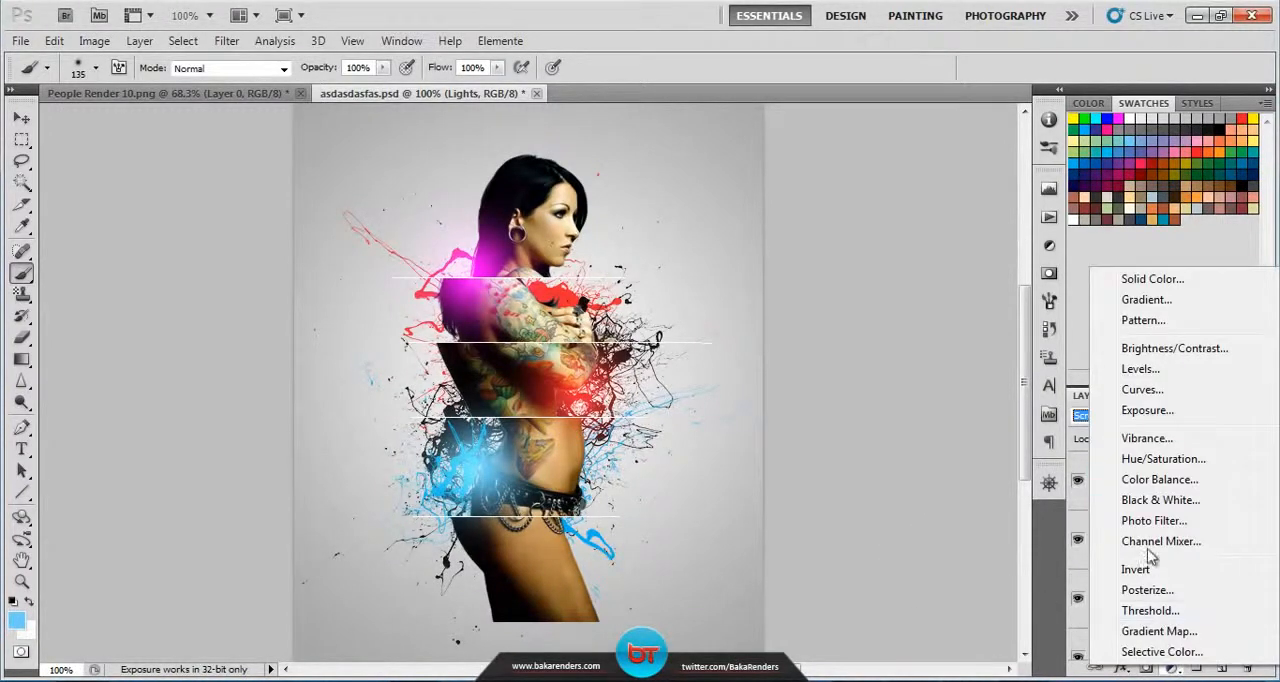
left_click(1142, 389)
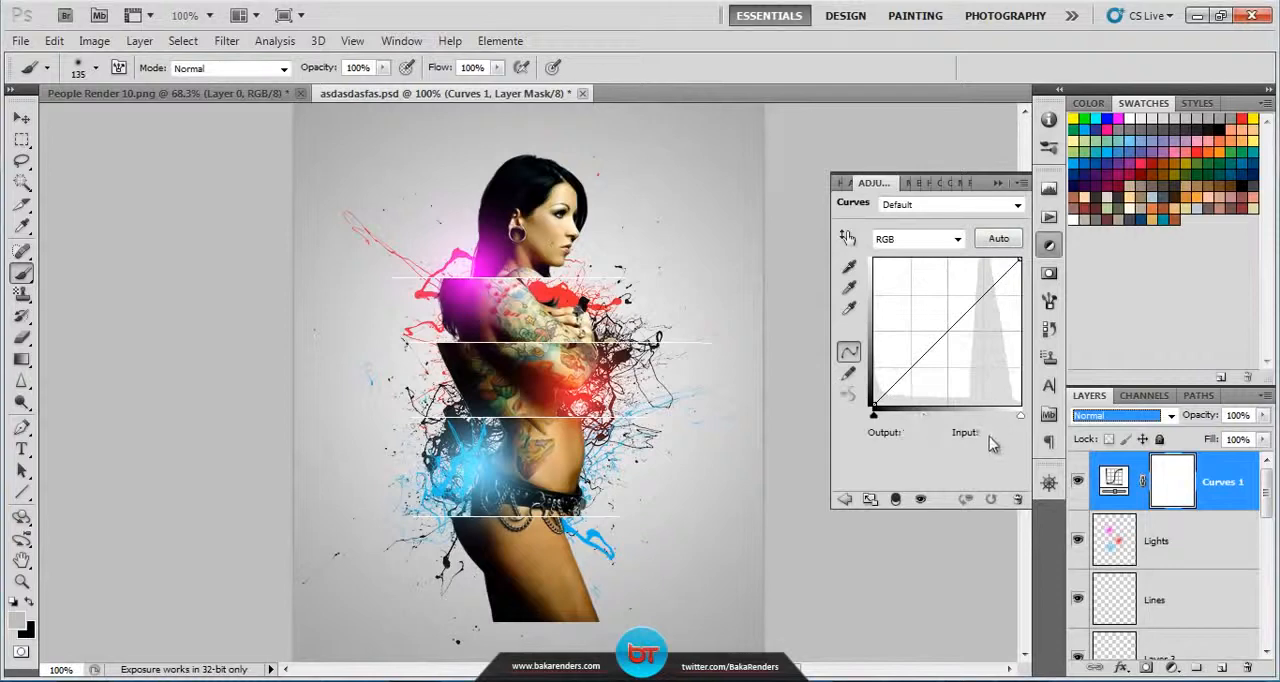
left_click(980, 295)
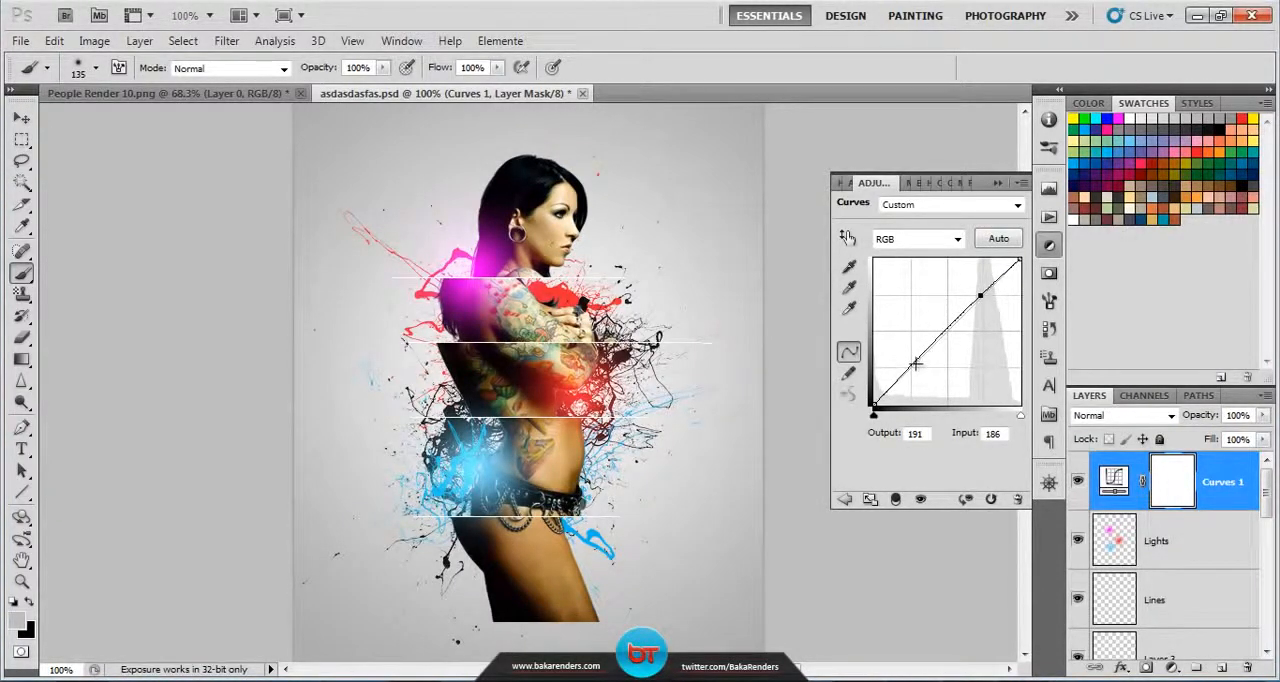
left_click_drag(915, 363, 919, 366)
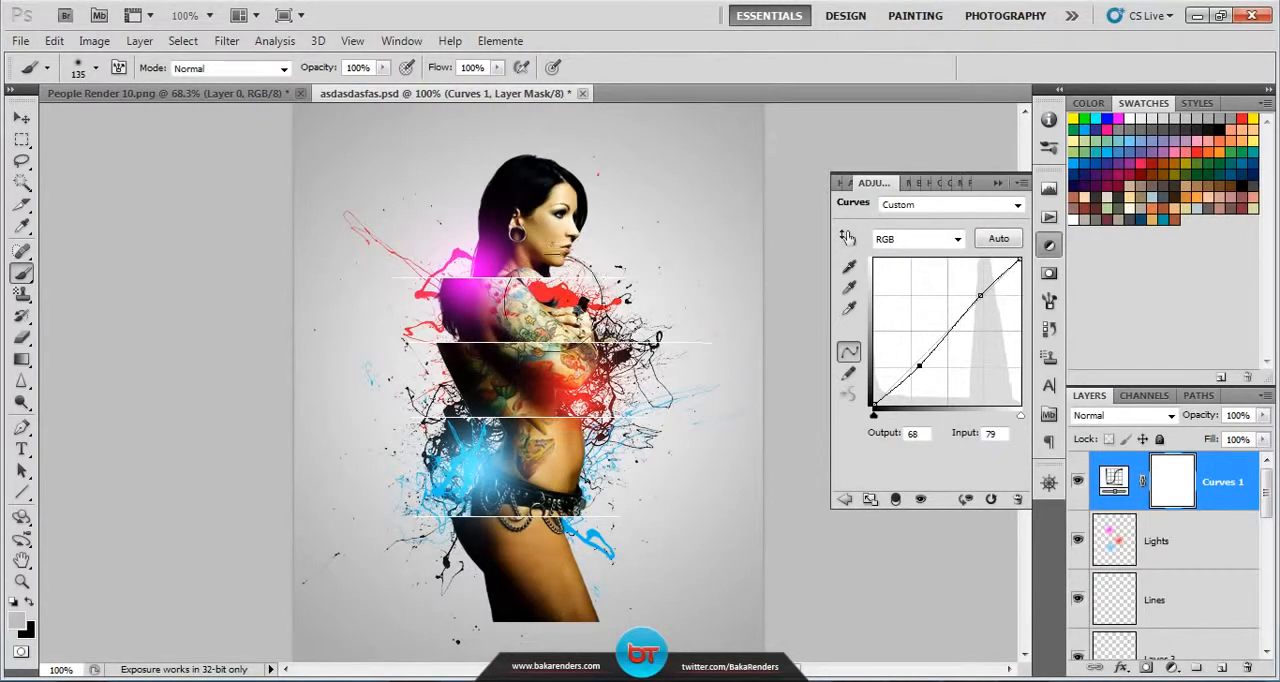
Step: Raise the Blue curve's black point to output 89 and lower its white point to output 197
left_click(958, 243)
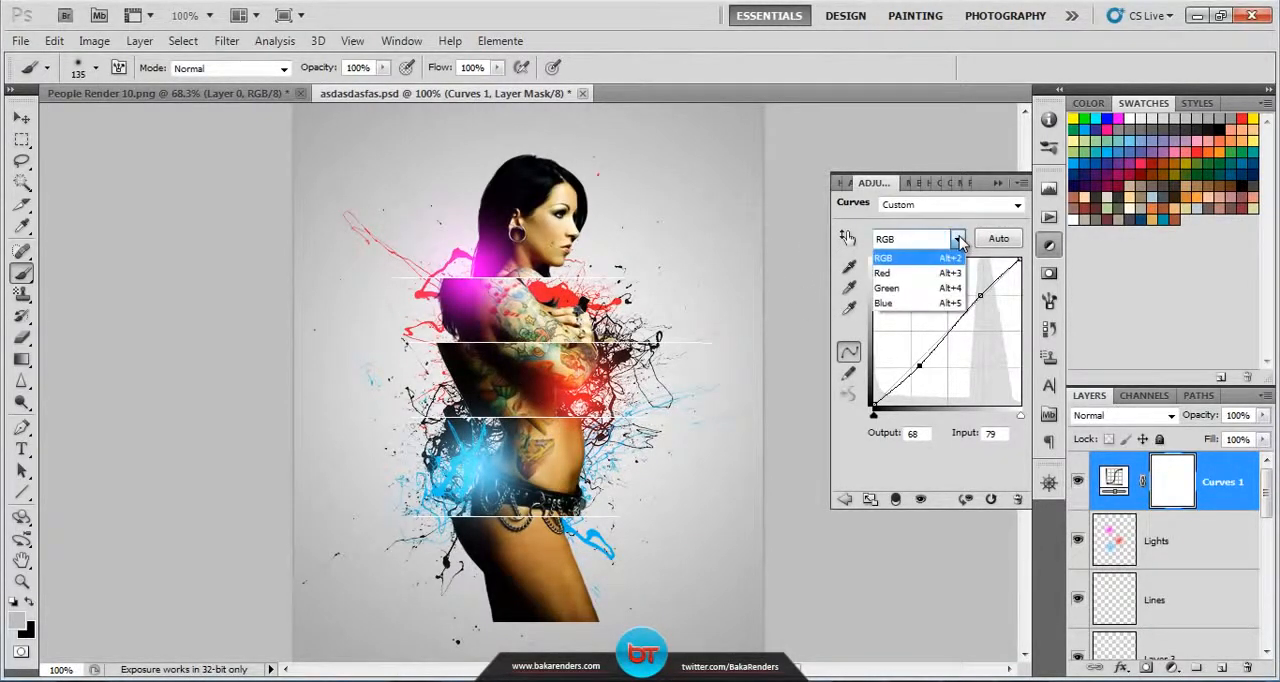
left_click(900, 296)
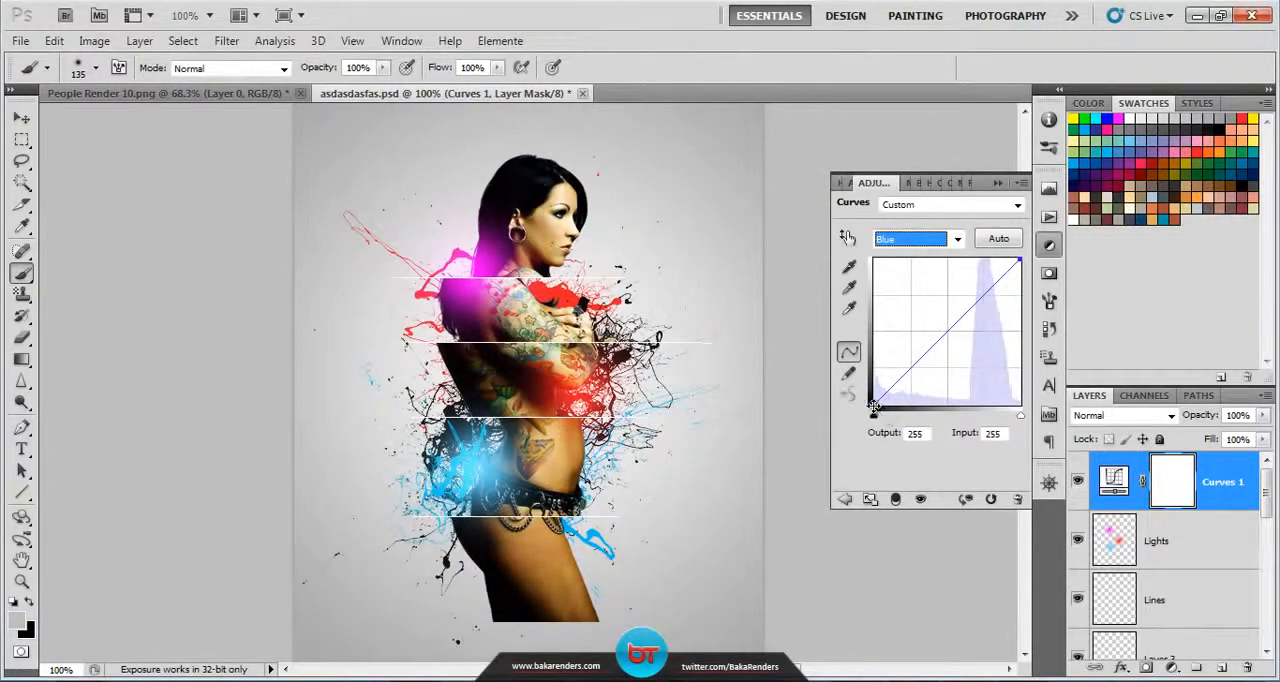
left_click_drag(874, 404, 867, 351)
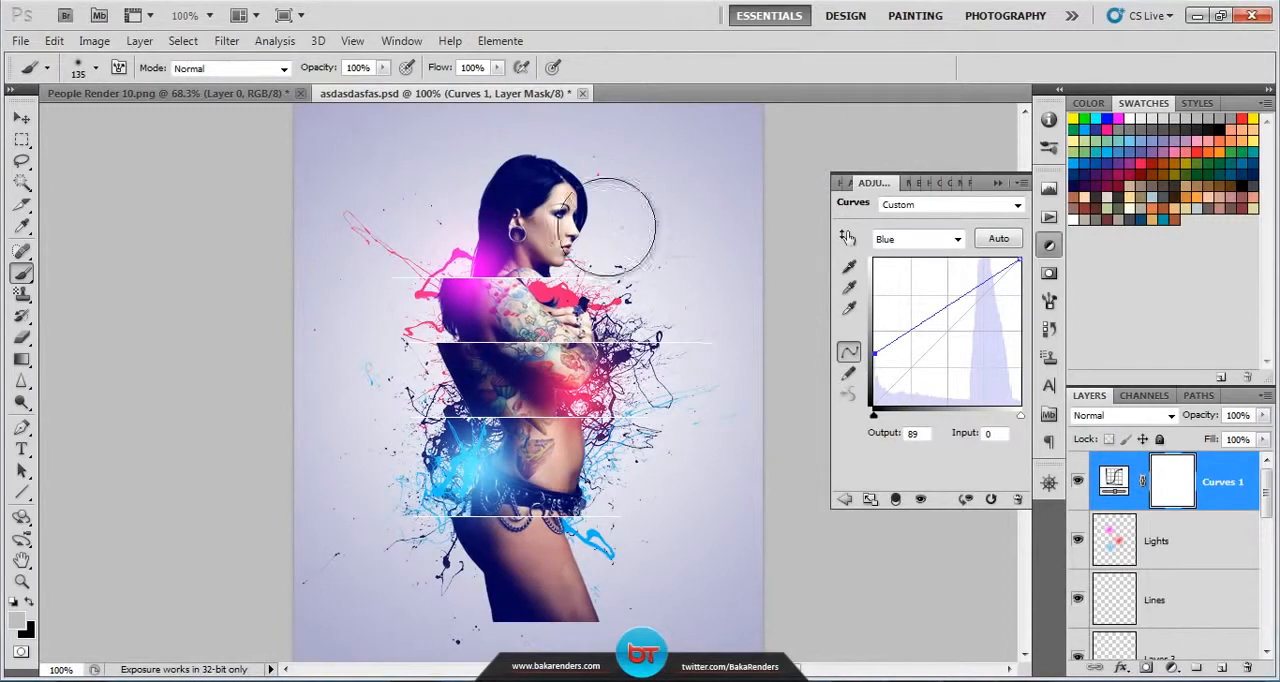
mouse_move(1019, 259)
left_mouse_down()
mouse_move(1040, 314)
mouse_move(1042, 292)
left_mouse_up()
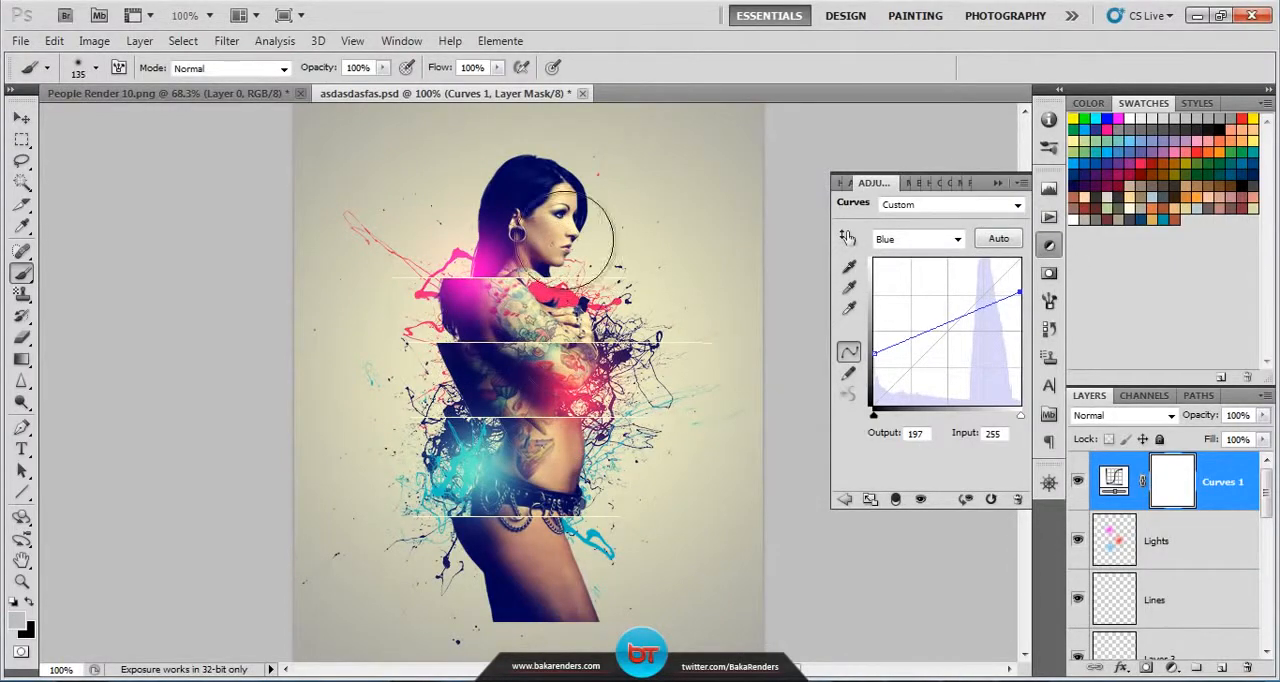
left_click(997, 182)
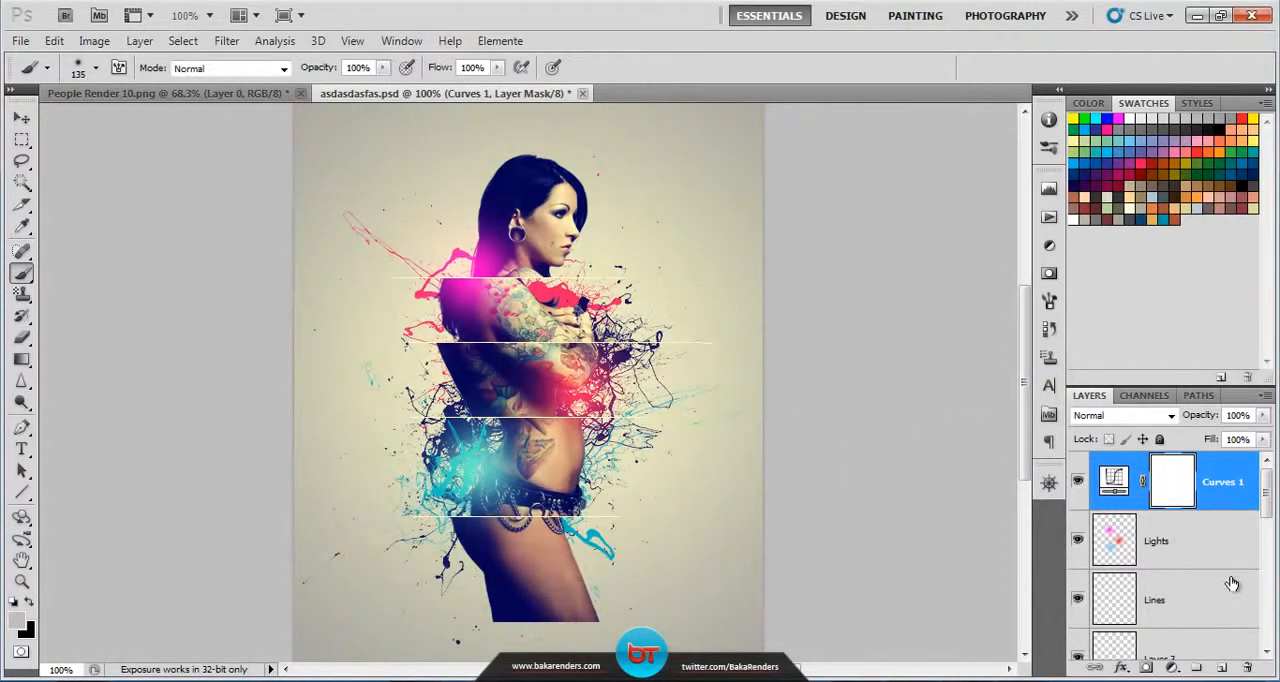
Step: Draw a white 1 px horizontal Pencil line along the cut edge below the figure's thighs on the Lines layer
left_click(1200, 605)
left_click(16, 280)
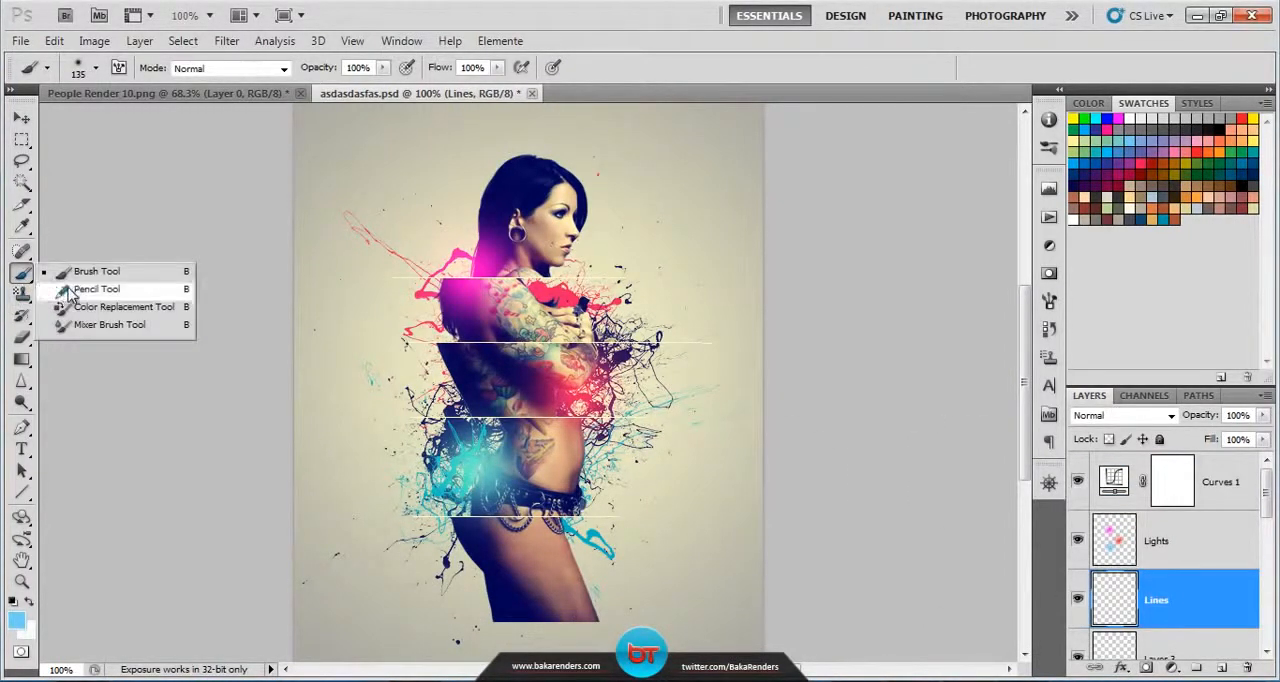
left_click(97, 289)
left_click(1128, 118)
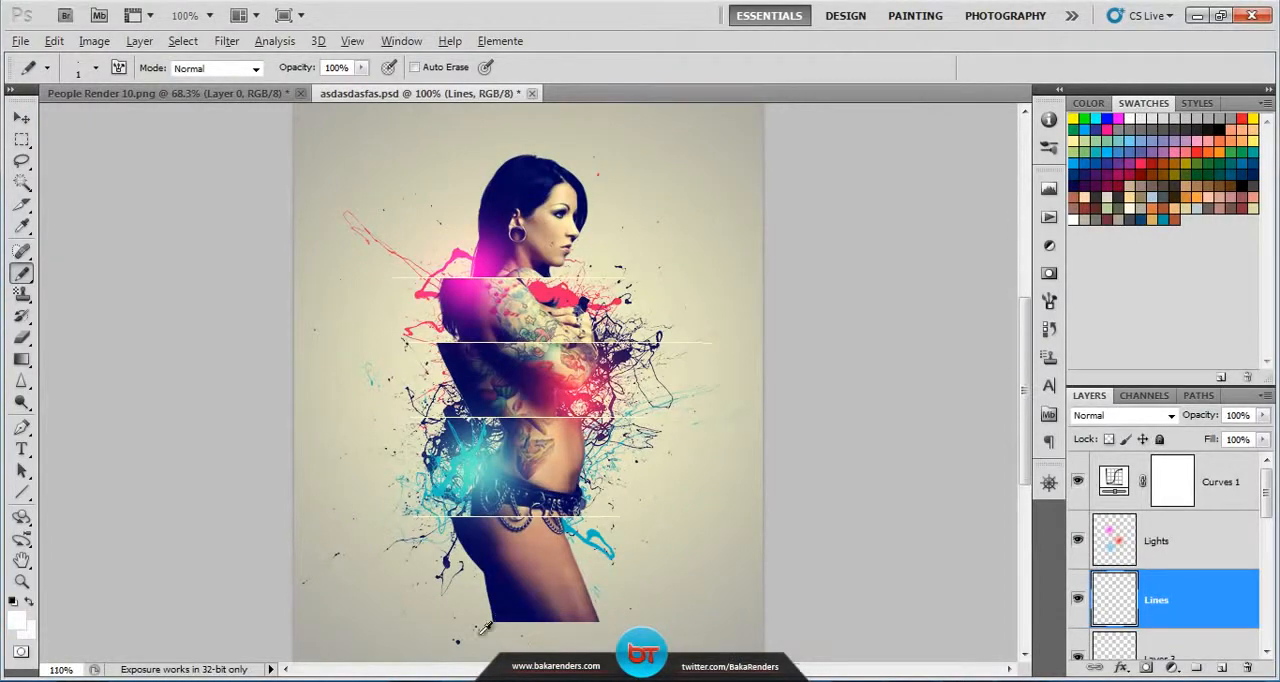
scroll(490, 620, "up", 5)
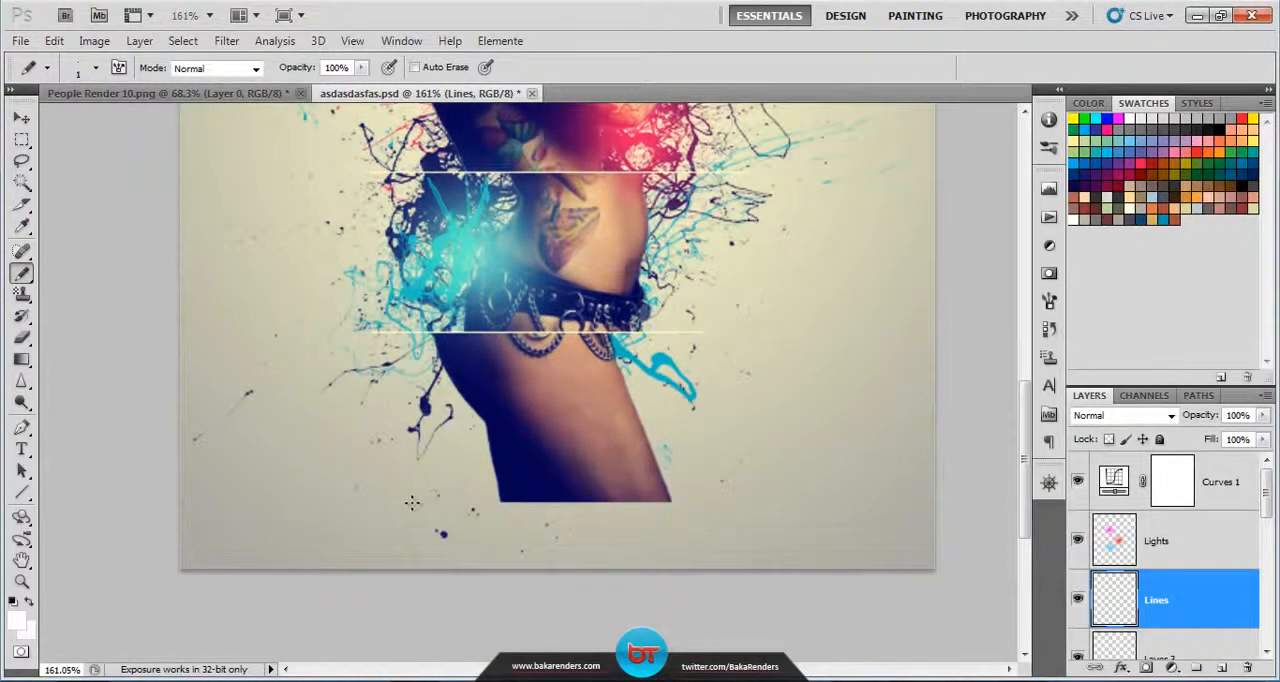
left_click_drag(411, 503, 811, 506)
scroll(740, 393, "down", 5)
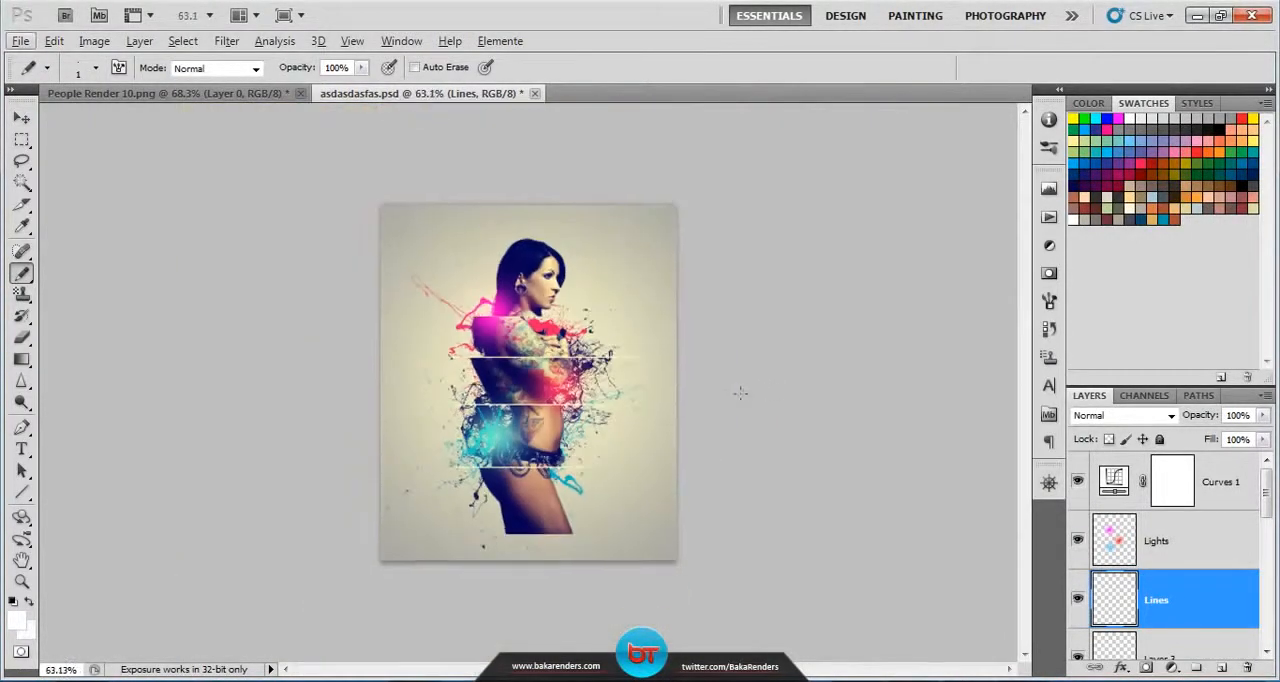
left_click(21, 581)
left_click(454, 67)
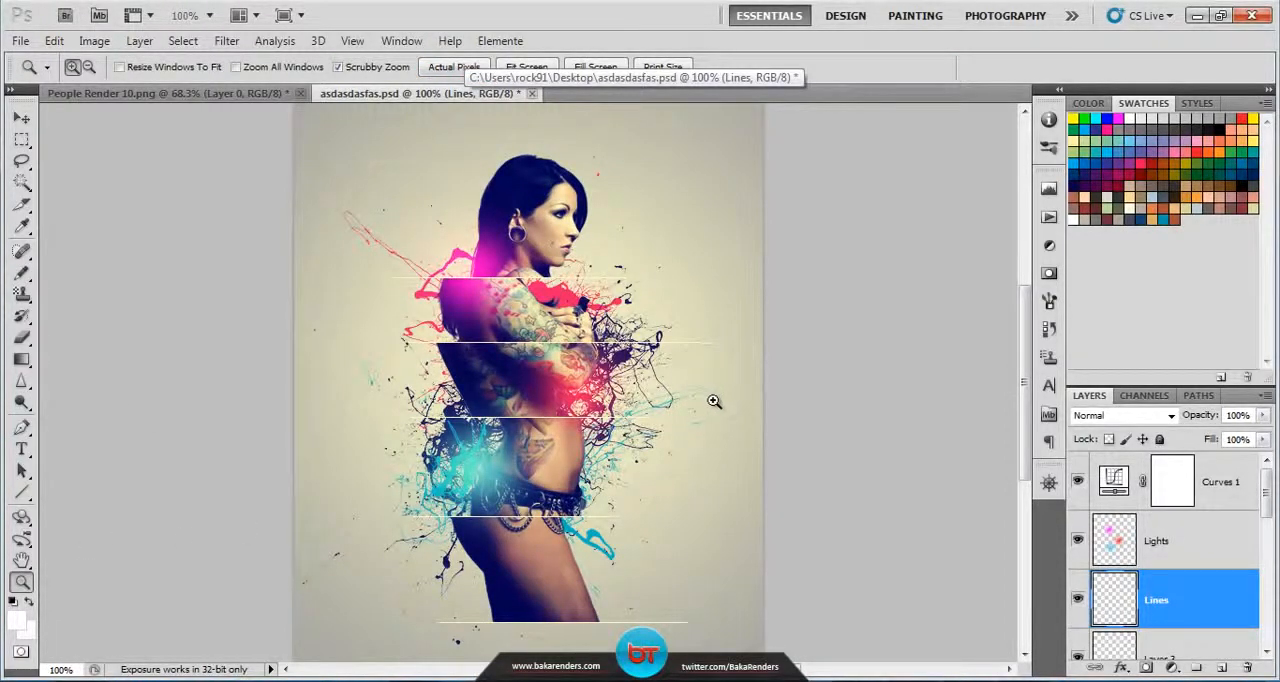
scroll(679, 370, "down", 2)
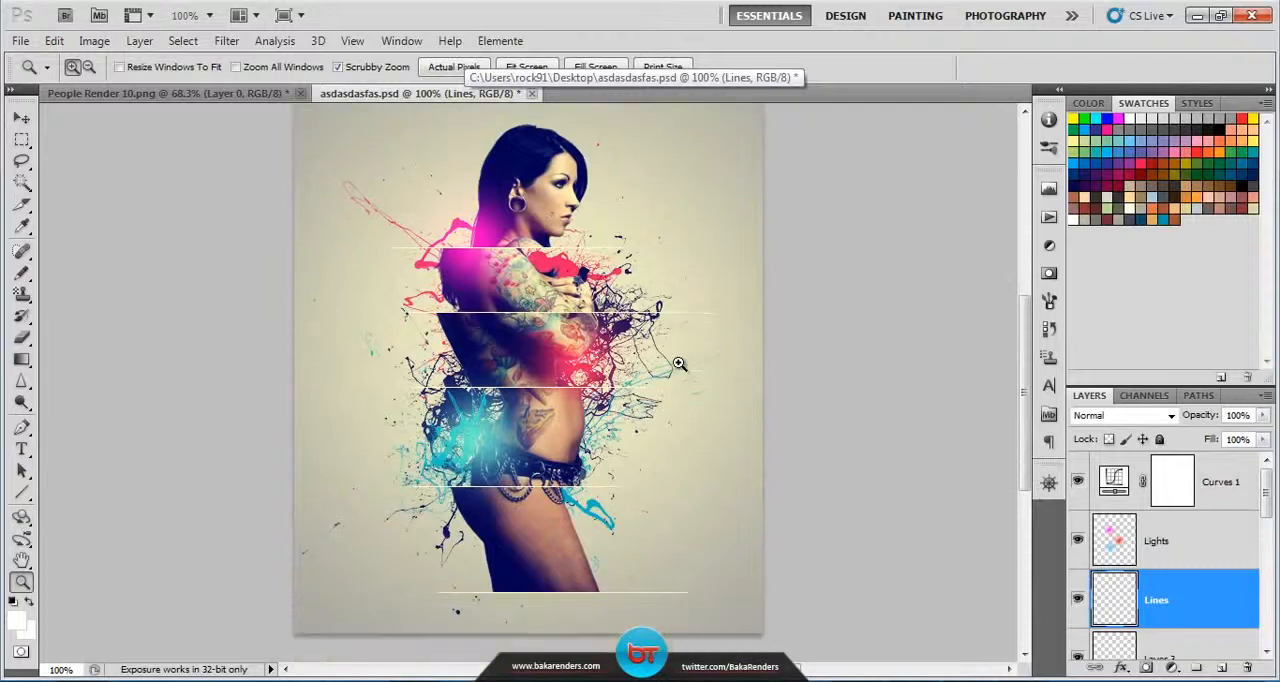
scroll(679, 363, "up", 2)
scroll(758, 420, "up", 1)
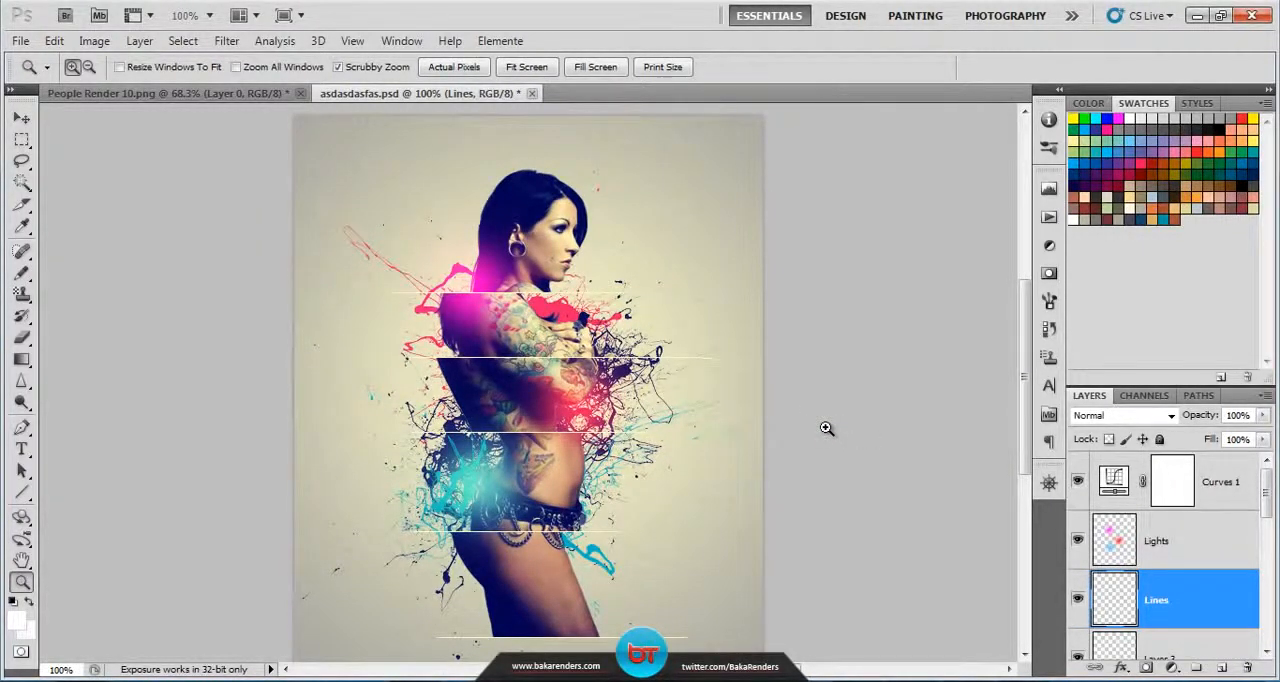
left_click(1171, 526)
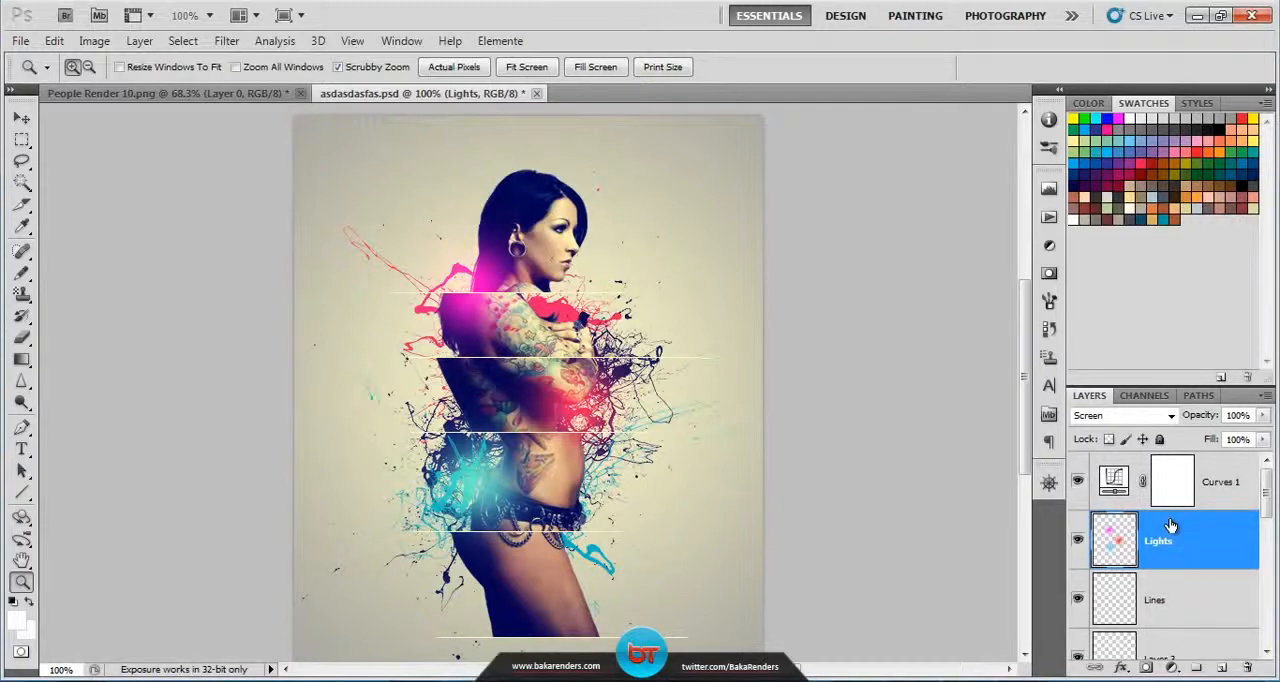
left_click(1205, 591)
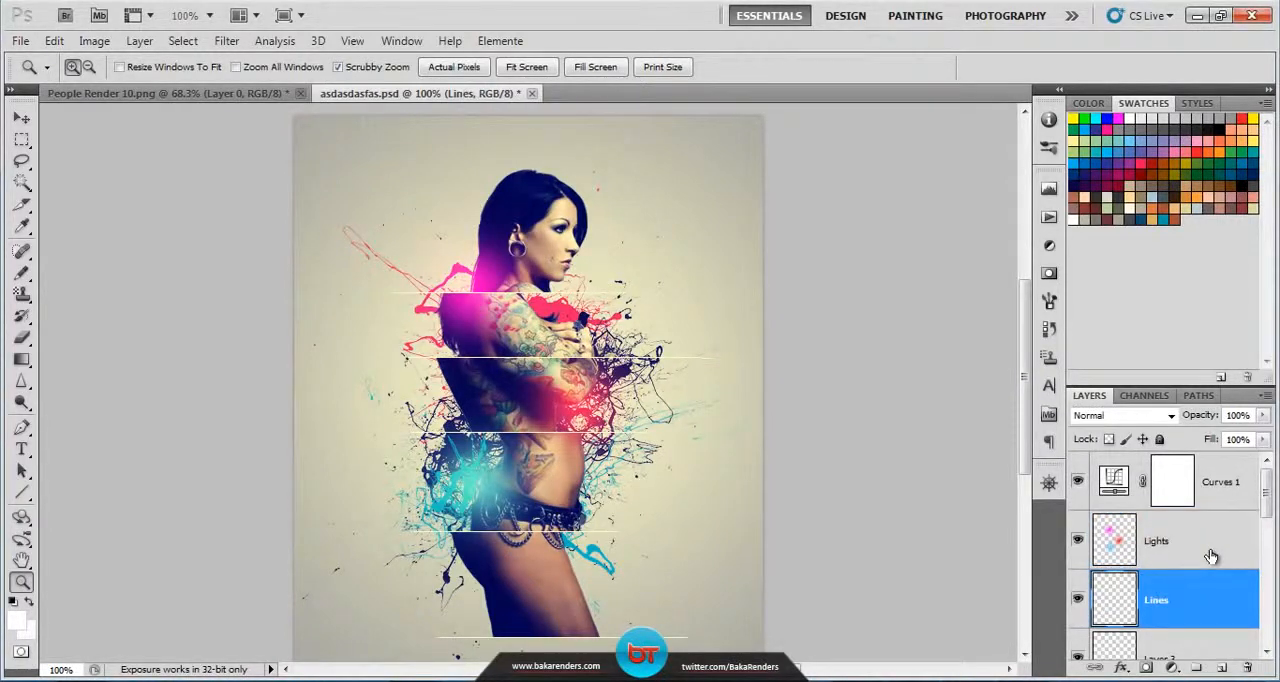
left_click(1210, 556)
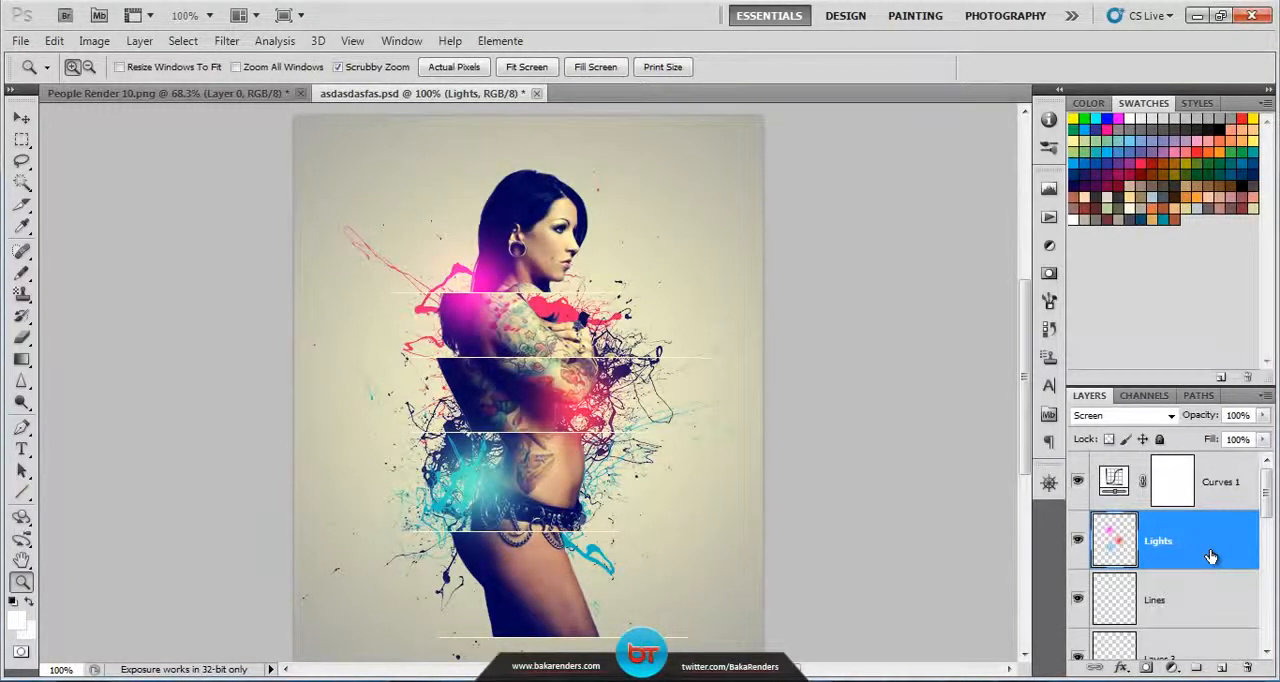
left_click(1229, 591)
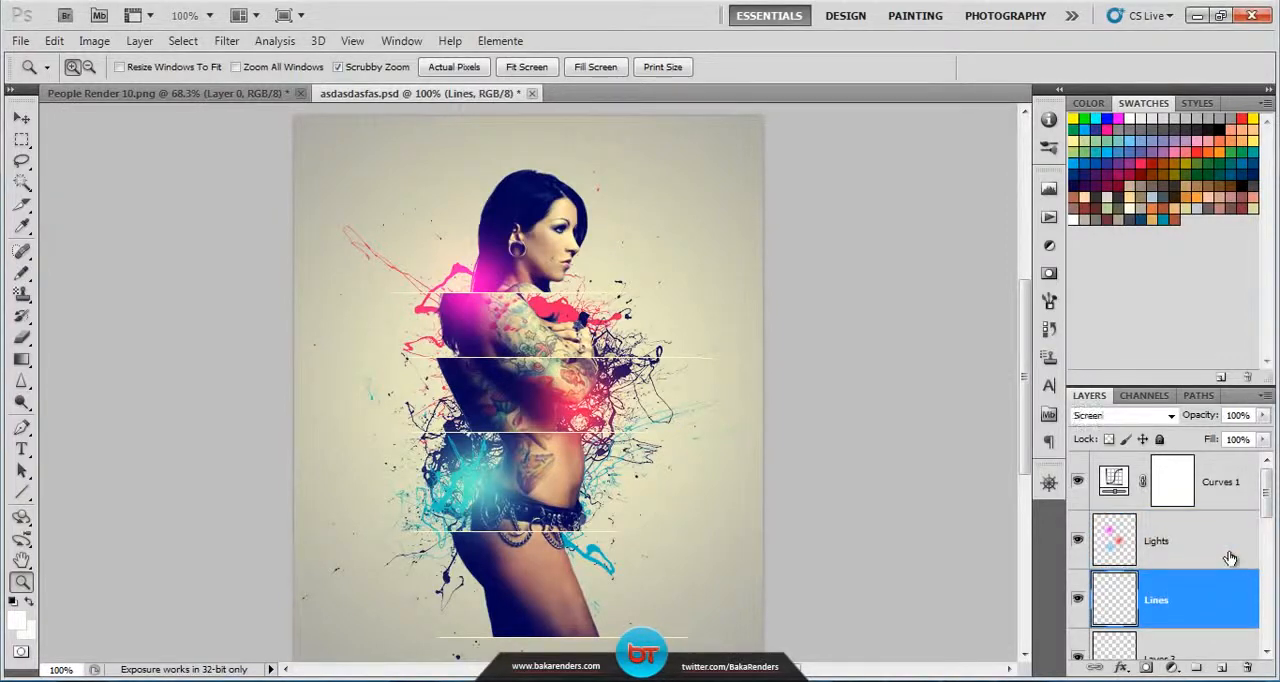
left_click(1229, 557)
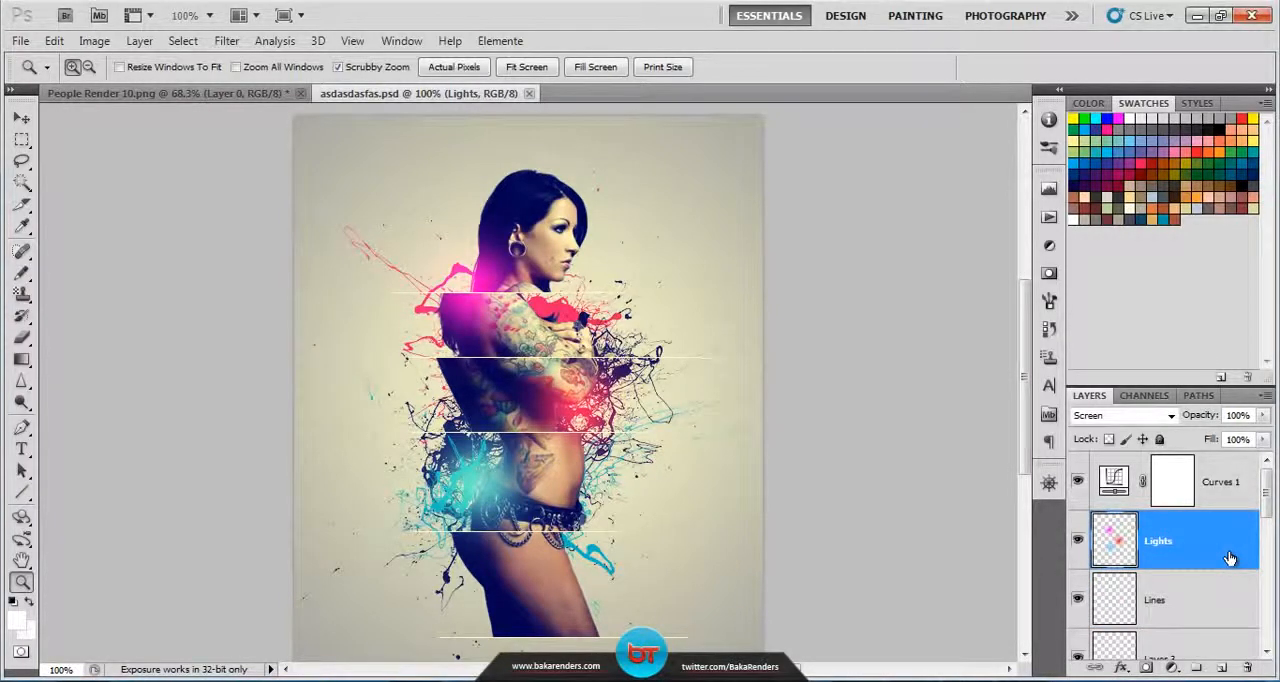